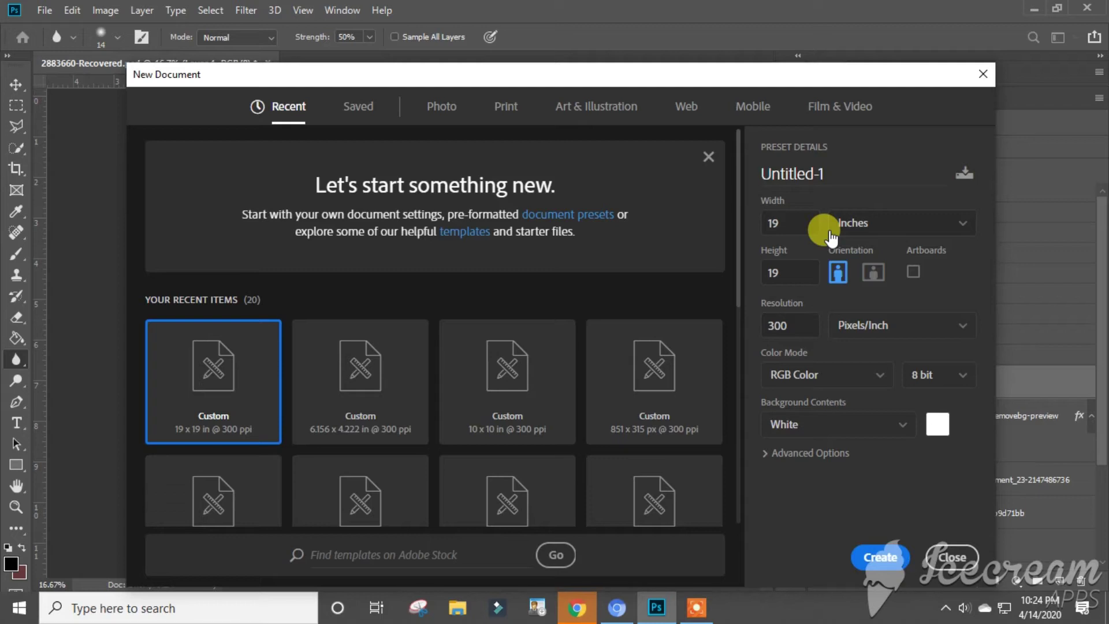
Step: Enter a page width of 8.3 in and height of 11.7 in at 300 ppi
{"action": "double_click", "coordinate": [774, 223]}
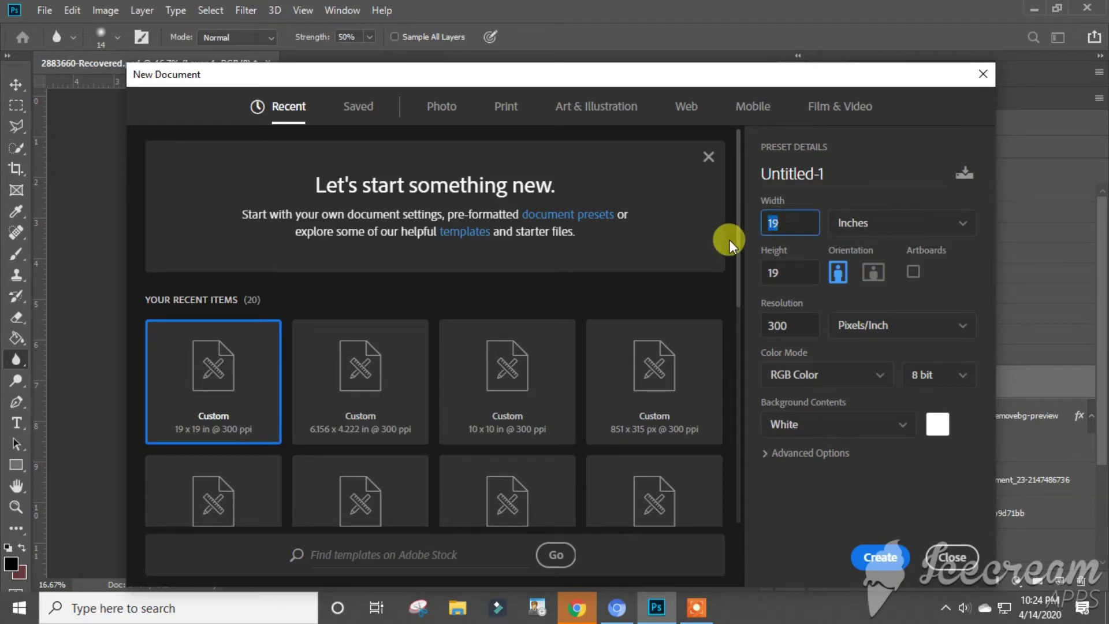
{"action": "type", "text": "8.3"}
{"action": "key", "text": "Tab"}
{"action": "type", "text": "11.7"}
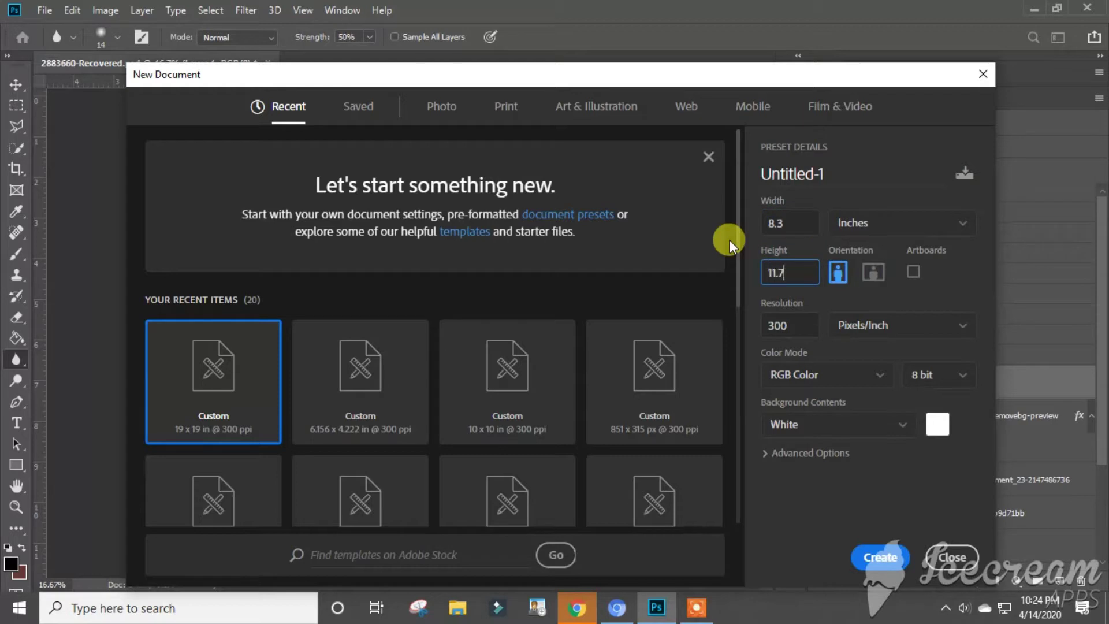
Step: Create the page, embed the floral bg image over it and hide the Background layer
{"action": "left_click", "coordinate": [875, 556]}
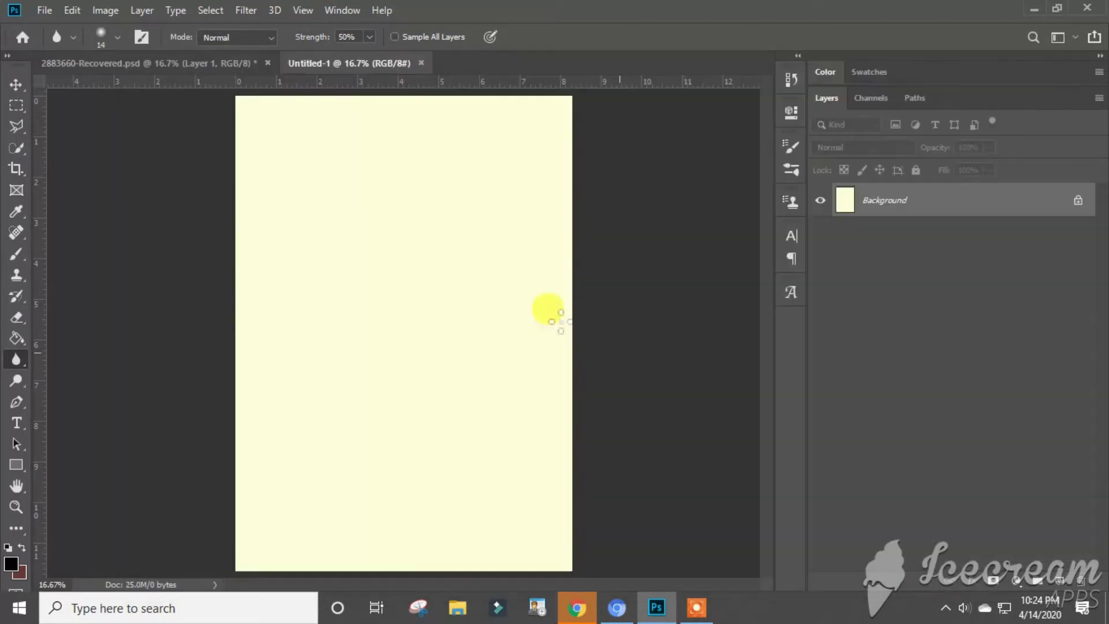
{"action": "left_click", "coordinate": [52, 12]}
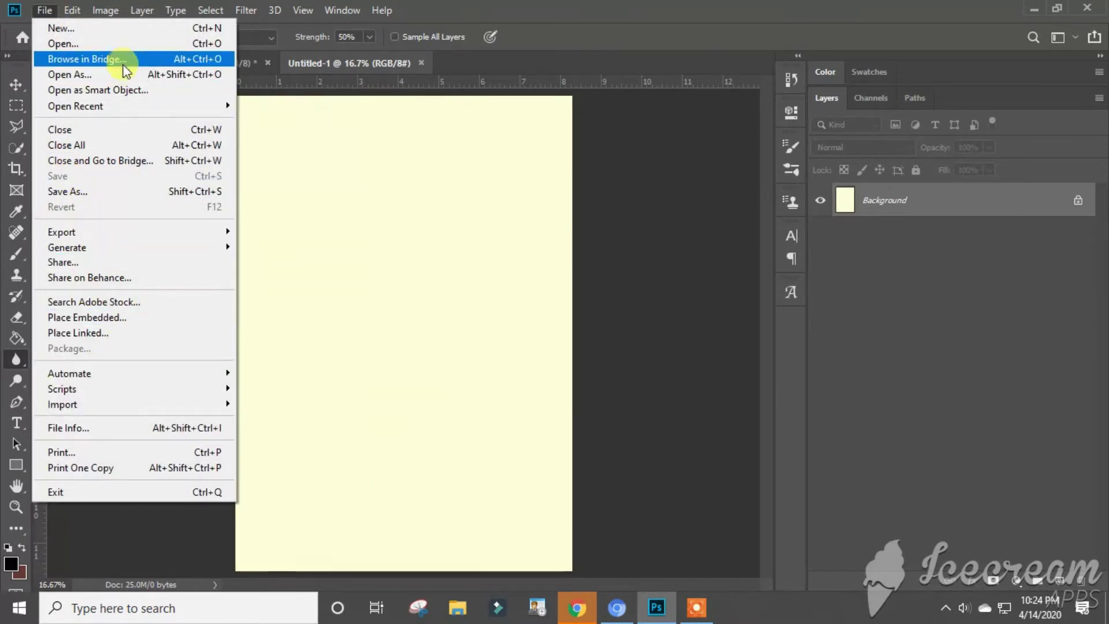
{"action": "left_click", "coordinate": [129, 318]}
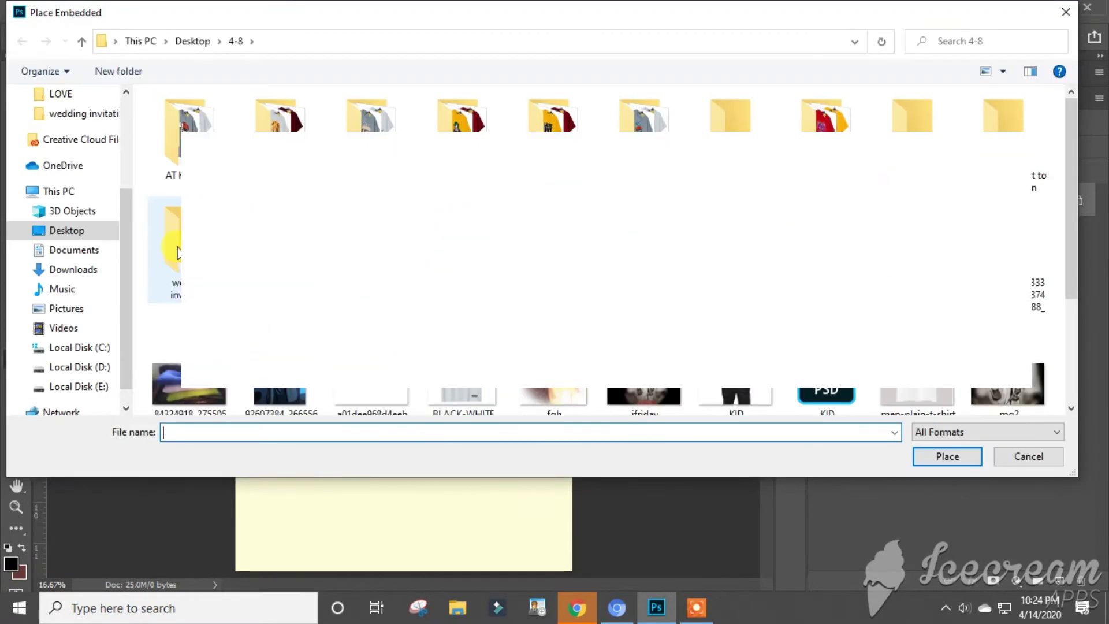
{"action": "double_click", "coordinate": [182, 238]}
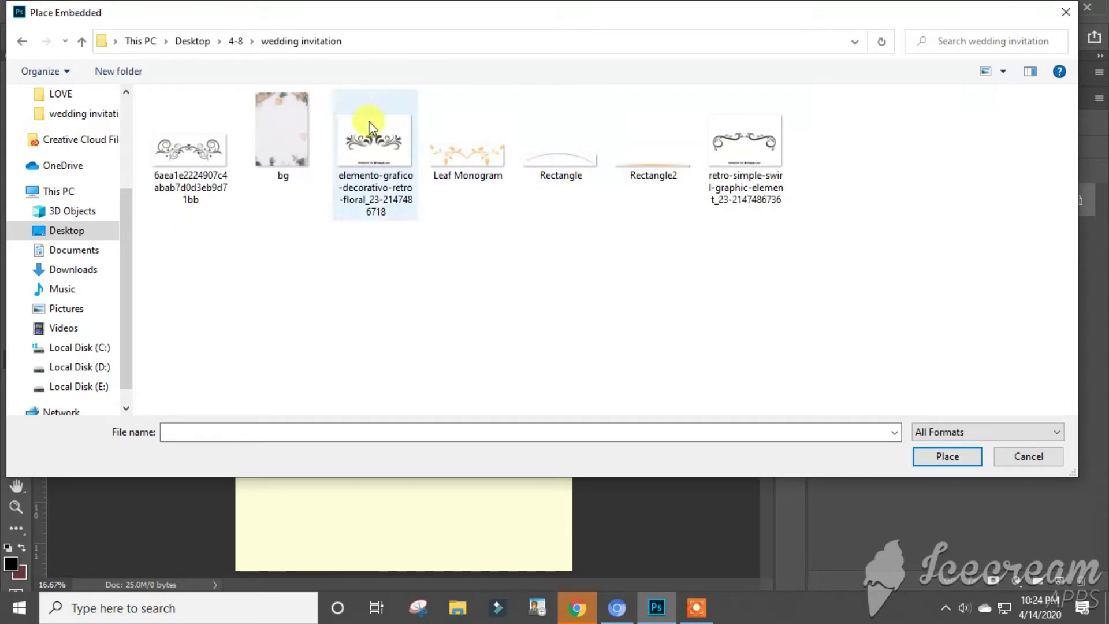
{"action": "double_click", "coordinate": [265, 118]}
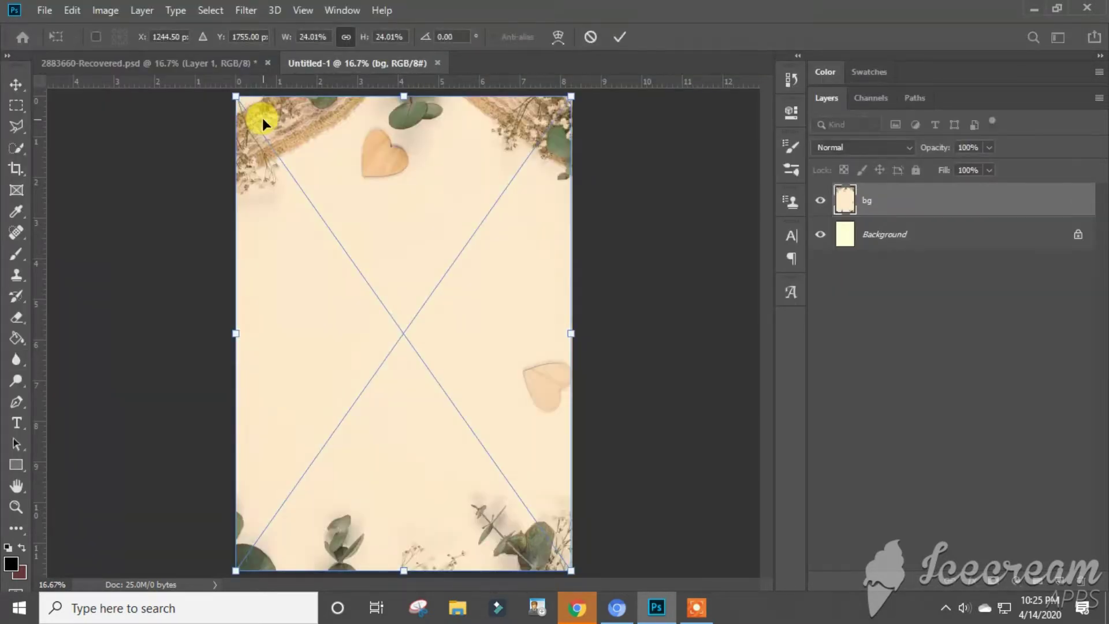
{"action": "left_click", "coordinate": [21, 85]}
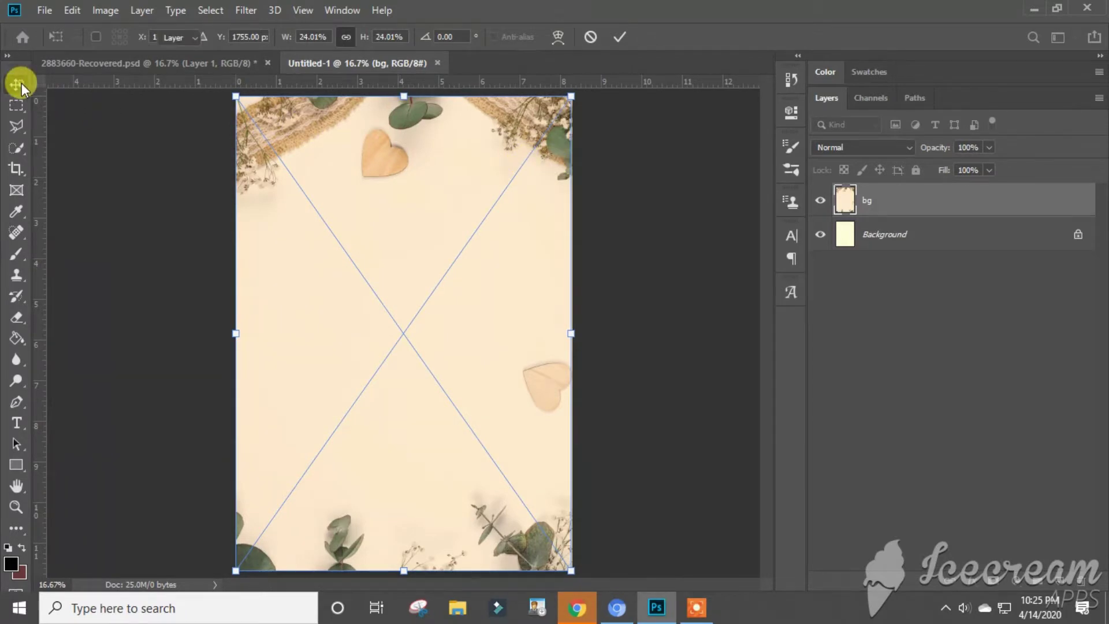
{"action": "left_click", "coordinate": [821, 234]}
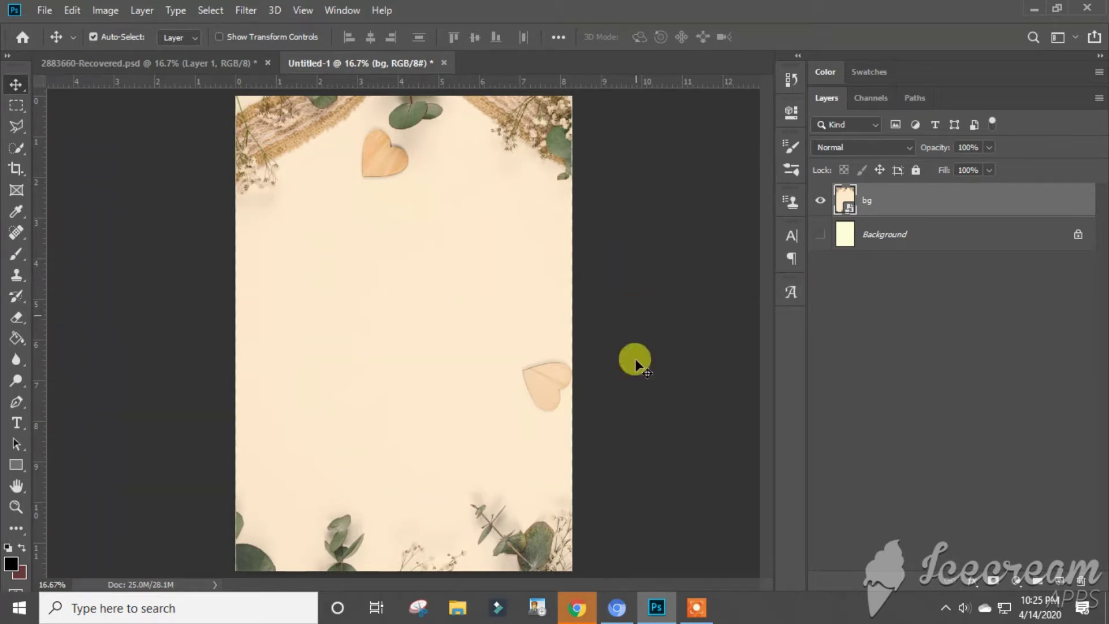
Step: Add a layer group named Text above bg containing a new empty layer
{"action": "left_click", "coordinate": [697, 607]}
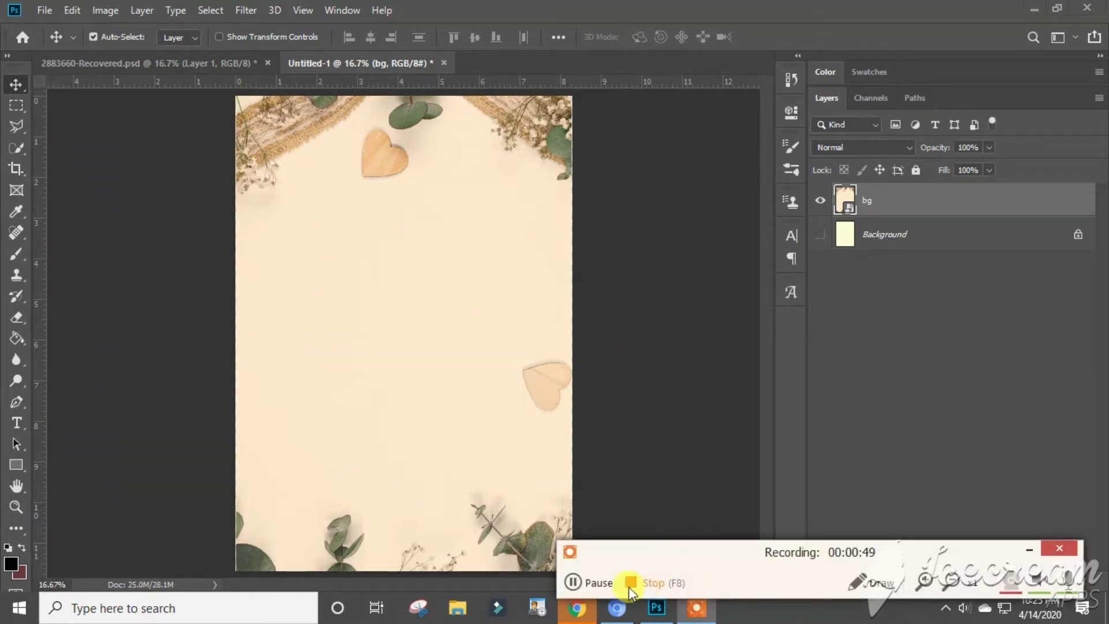
{"action": "left_click", "coordinate": [572, 582]}
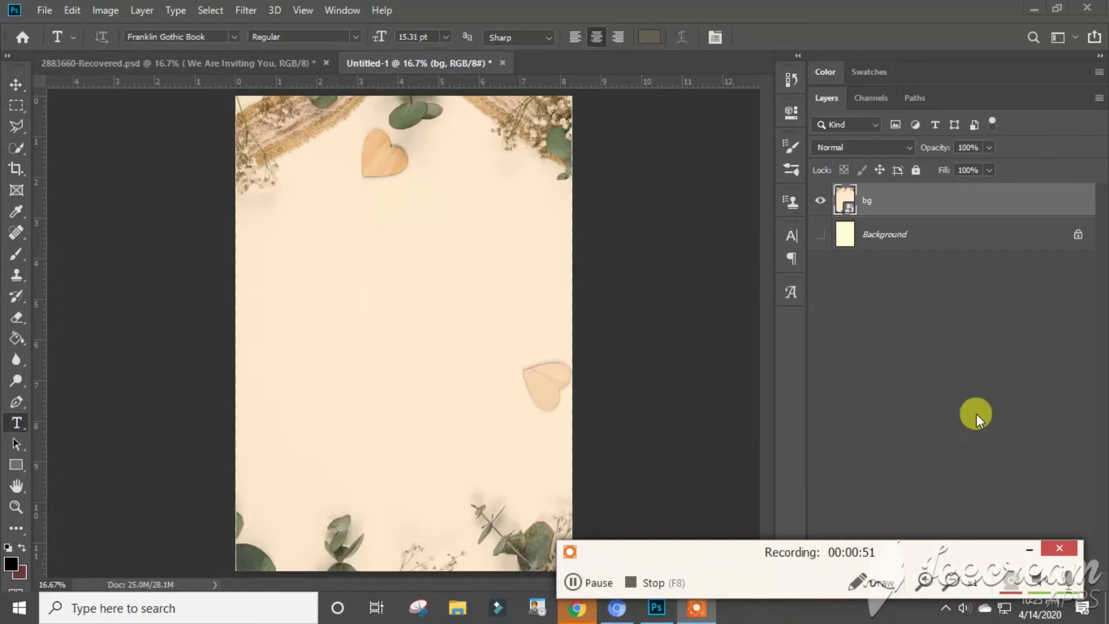
{"action": "left_click", "coordinate": [1031, 549]}
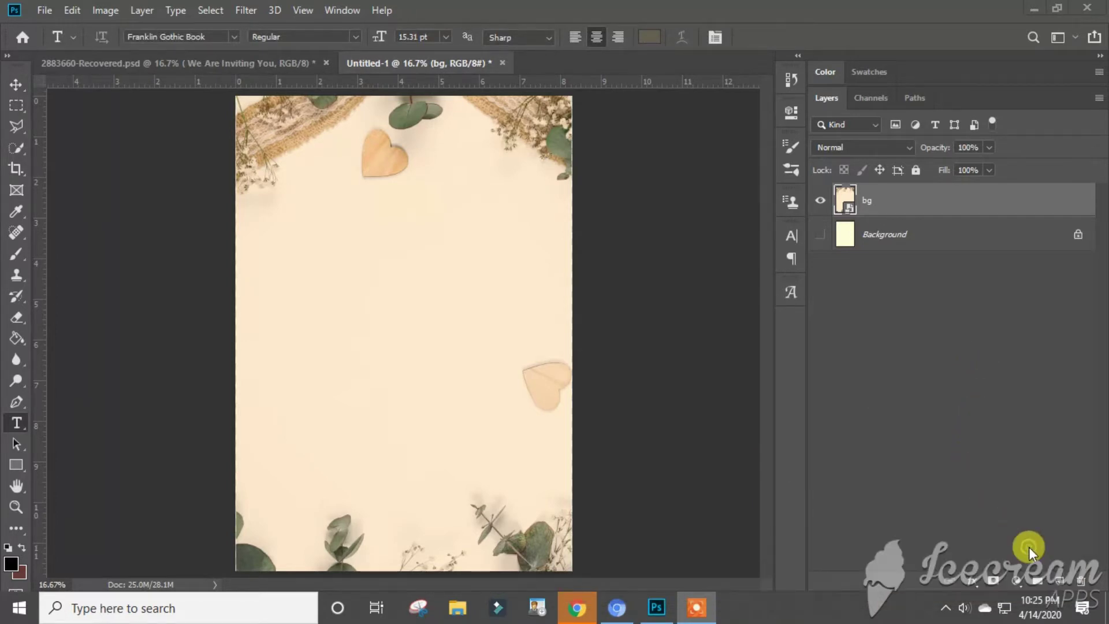
{"action": "left_click", "coordinate": [1040, 582]}
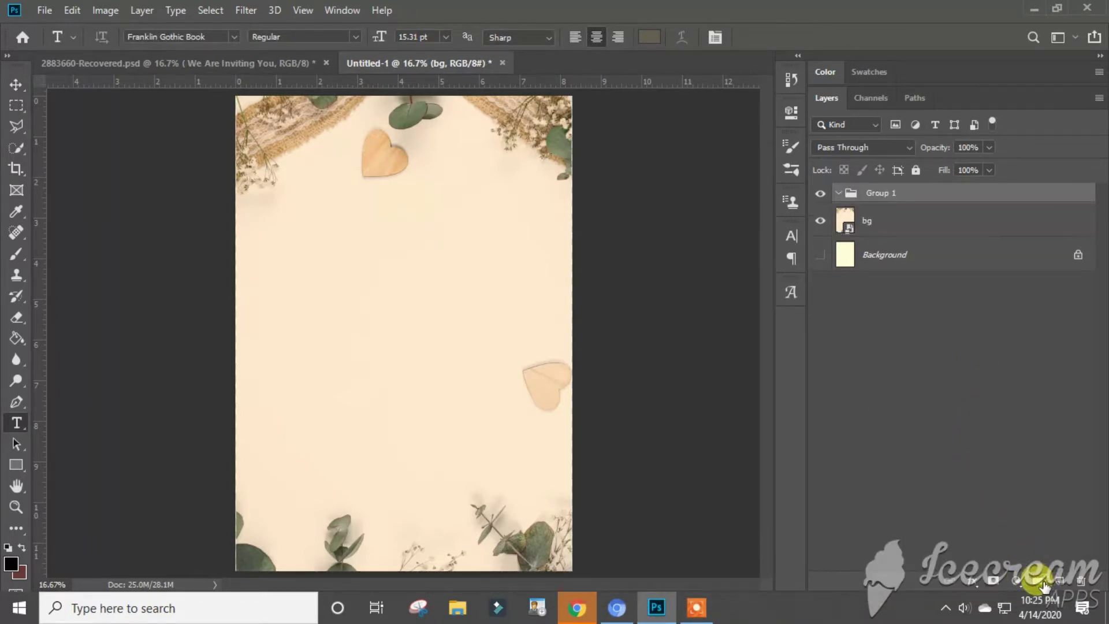
{"action": "double_click", "coordinate": [880, 194]}
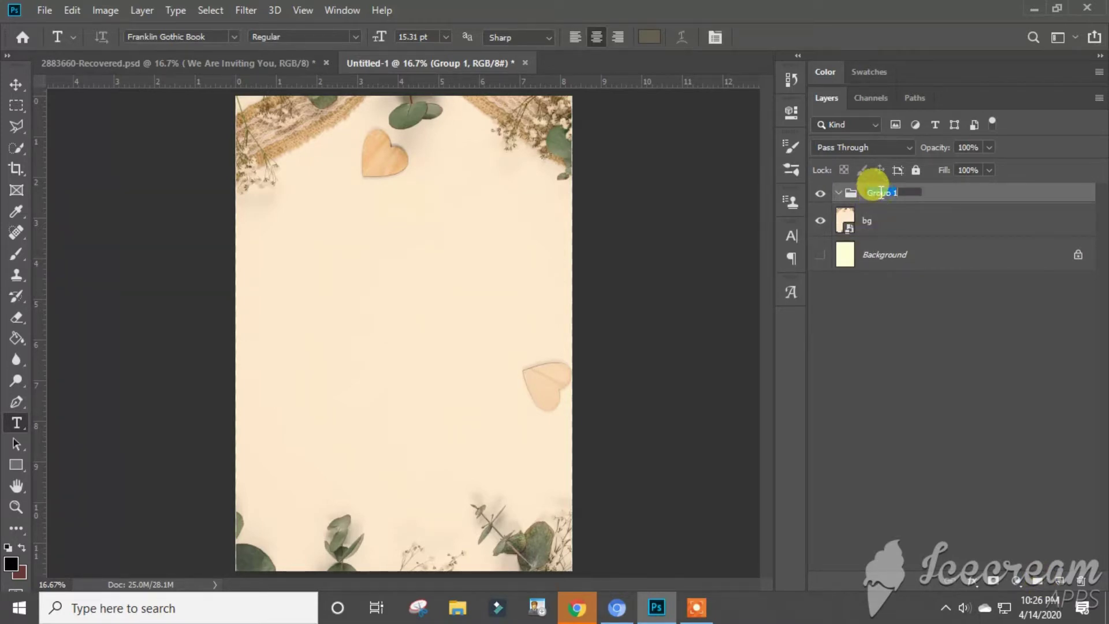
{"action": "type", "text": "Text"}
{"action": "left_click", "coordinate": [963, 467]}
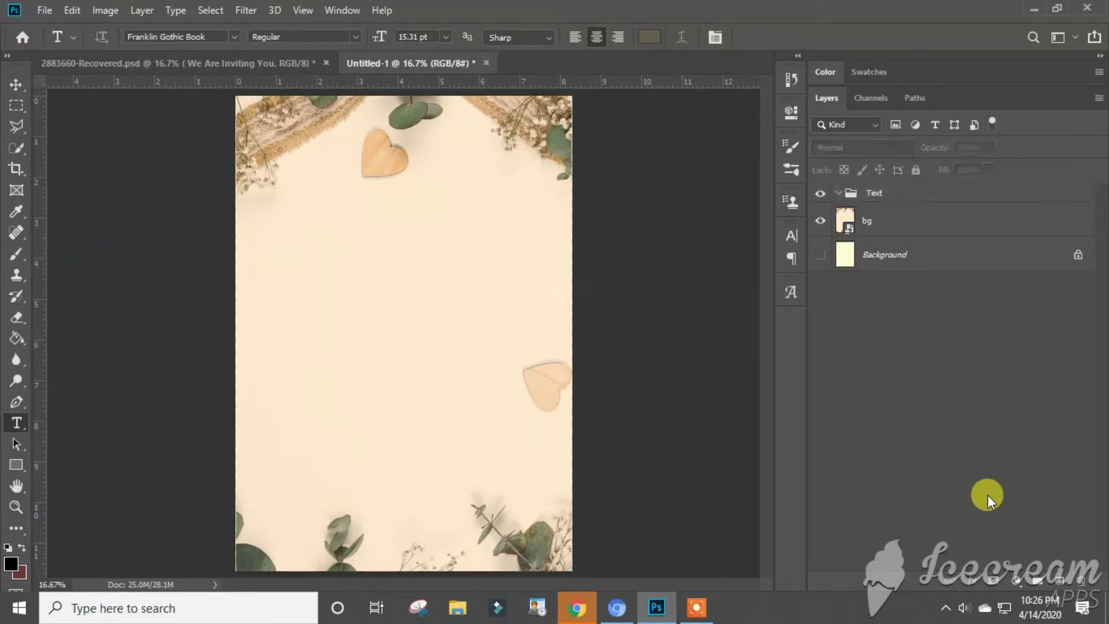
{"action": "left_click", "coordinate": [1049, 581]}
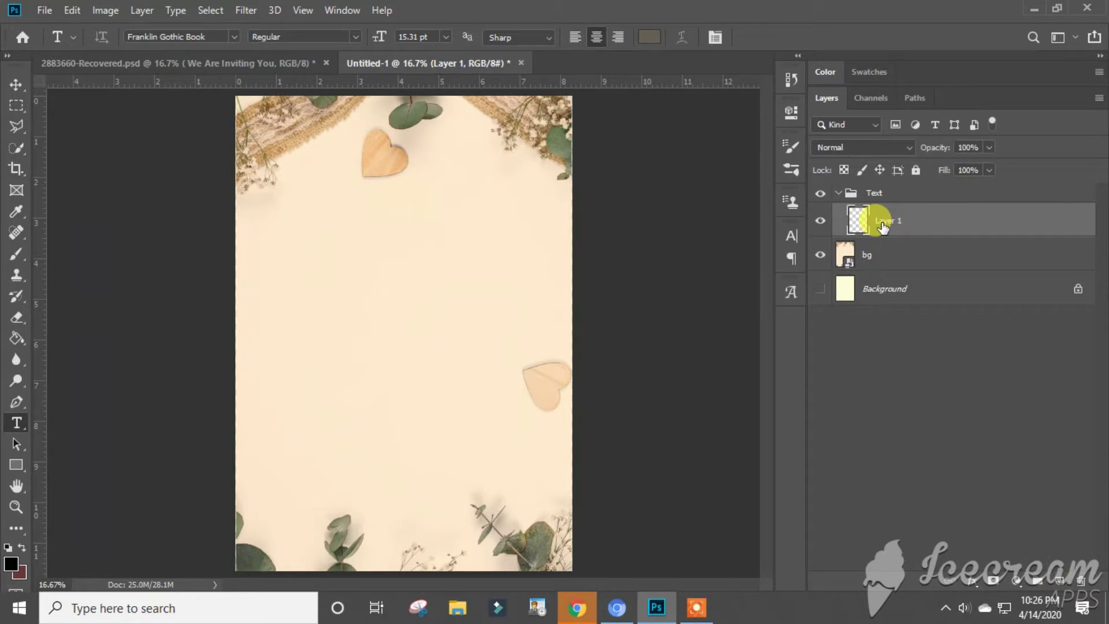
Step: Rename the new layer with the pasted invitation line
{"action": "double_click", "coordinate": [887, 221]}
{"action": "type", "text": "We Are Inviting You"}
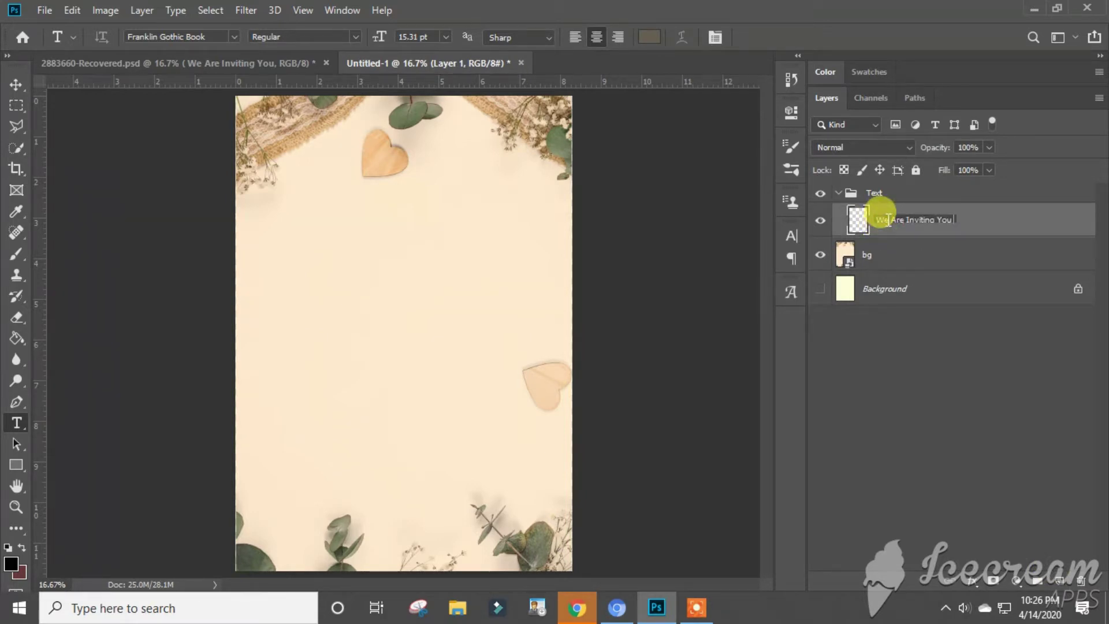
{"action": "key", "text": "Return"}
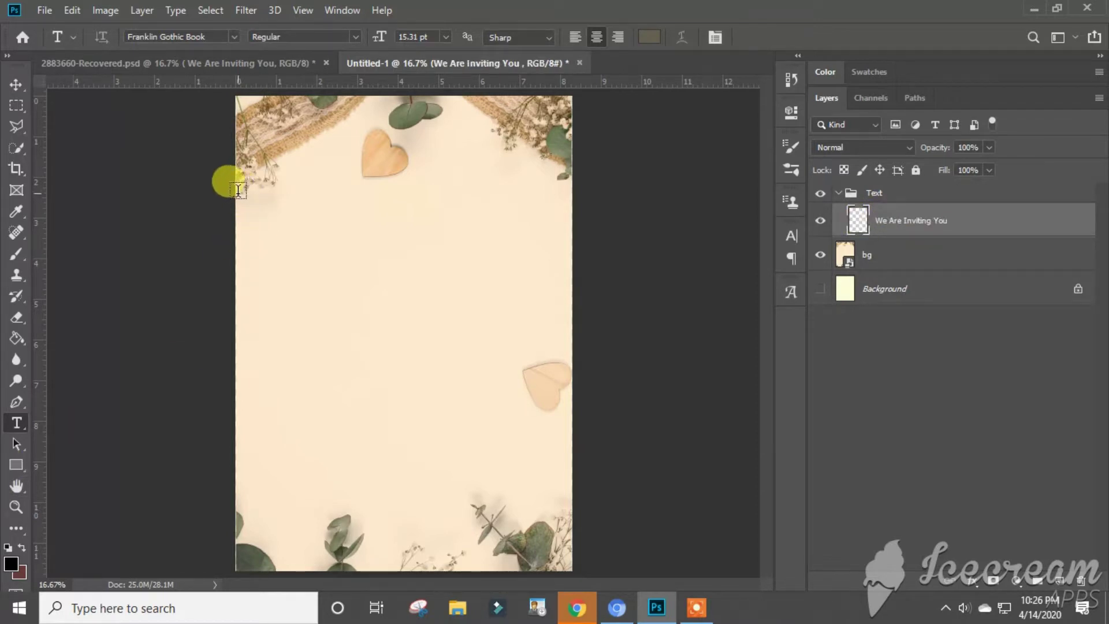
Step: Add the paragraph 'We Are Inviting You / To Beautify Our' below the top heart, nudged down slightly
{"action": "left_click_drag", "start_coordinate": [235, 193], "coordinate": [570, 239]}
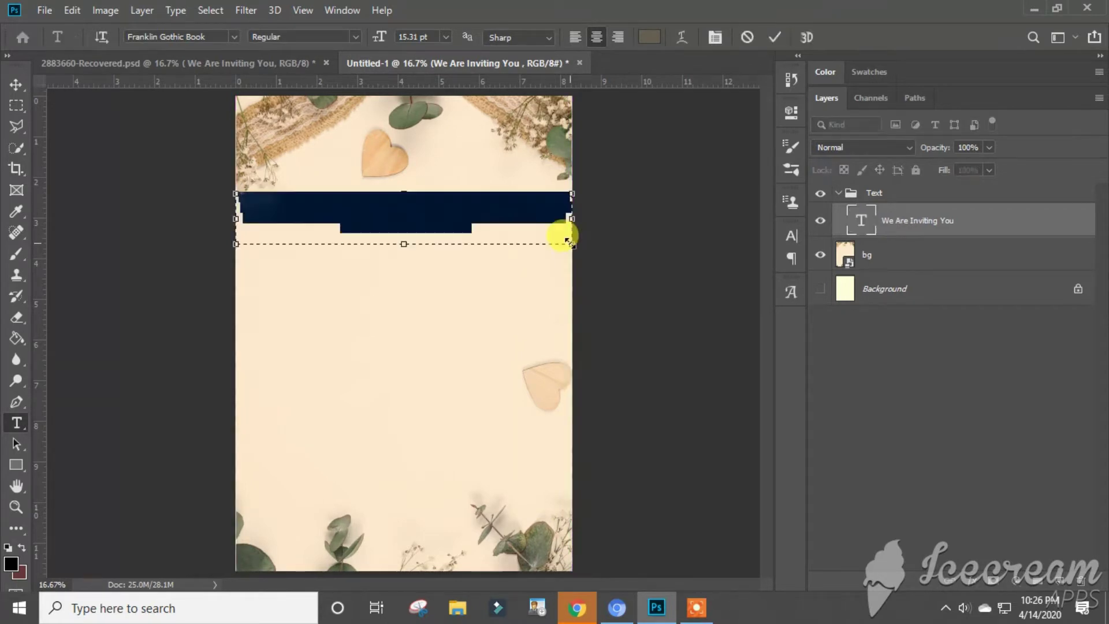
{"action": "type", "text": "We Are Inviting You To Beautify Our"}
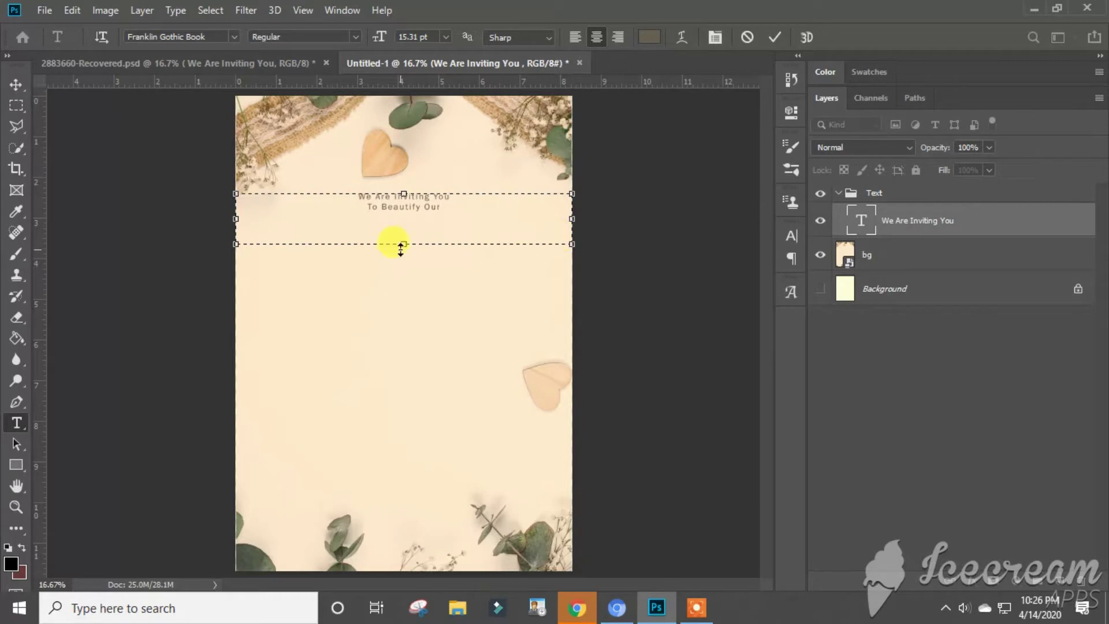
{"action": "left_click_drag", "start_coordinate": [401, 245], "coordinate": [403, 209]}
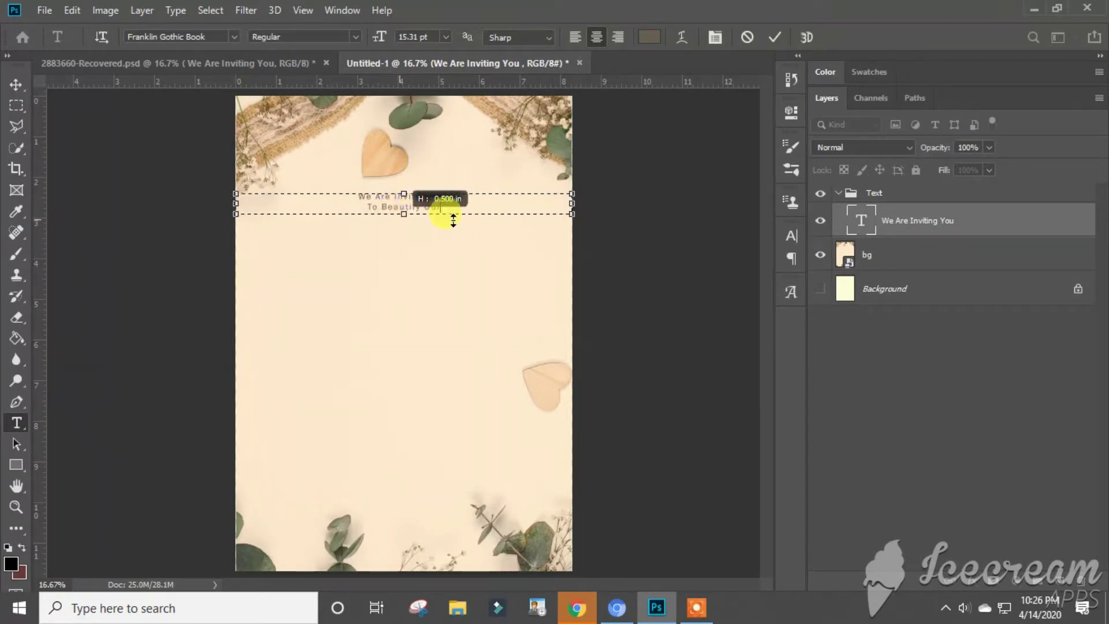
{"action": "left_click_drag", "start_coordinate": [403, 209], "coordinate": [403, 215]}
{"action": "left_click", "coordinate": [25, 87]}
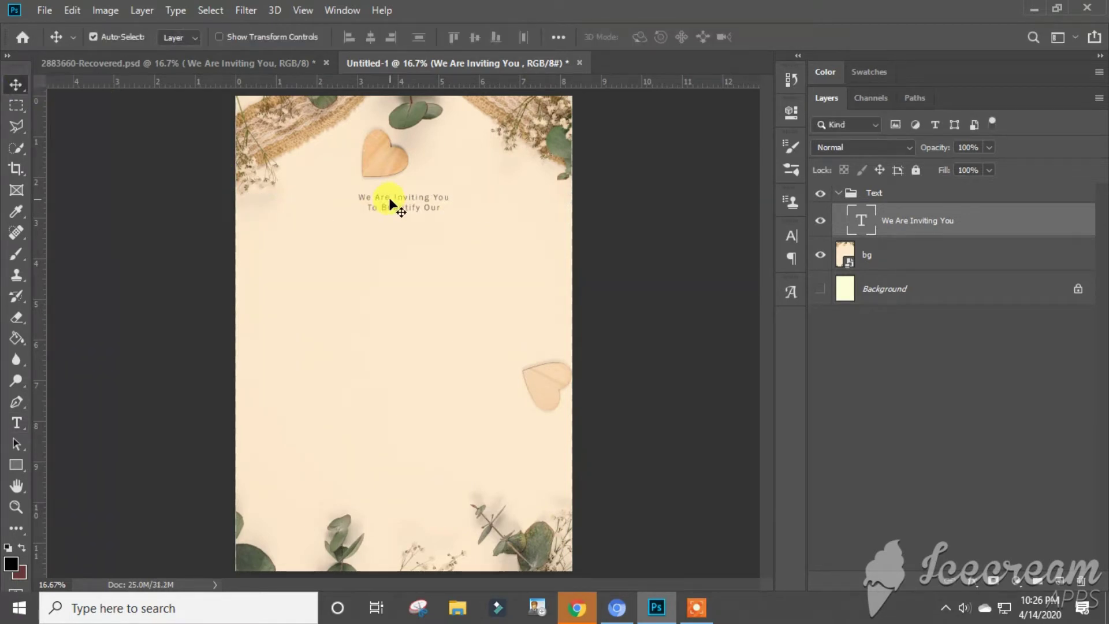
{"action": "key", "text": "shift+Down"}
{"action": "key", "text": "shift+Down"}
{"action": "key", "text": "t"}
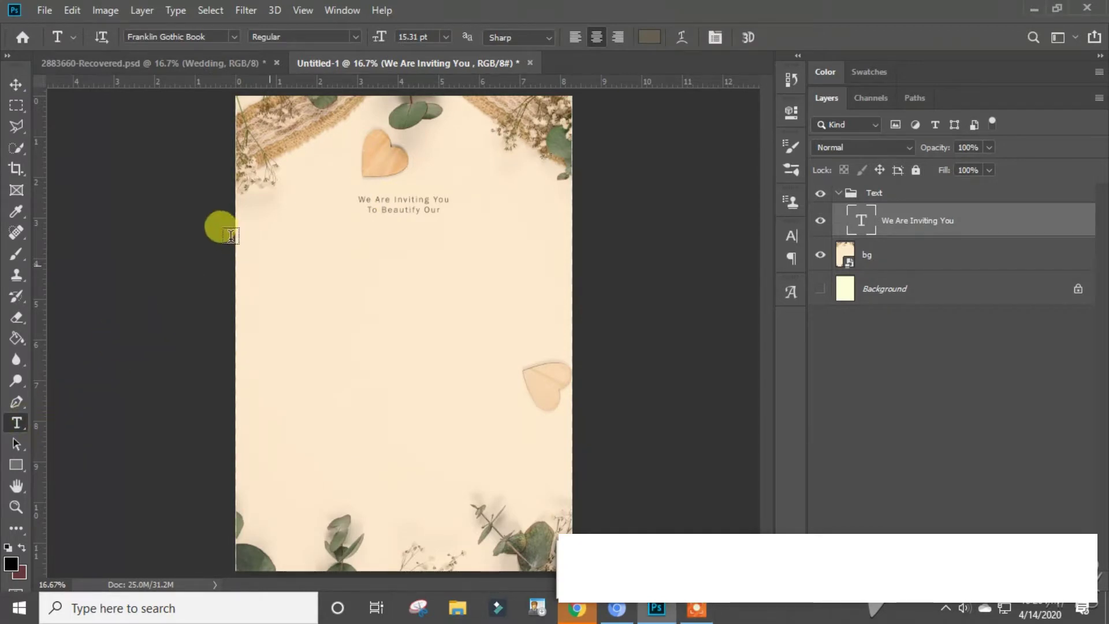
Step: Draw a text box below the invitation lines and name its layer Wedding
{"action": "left_click_drag", "start_coordinate": [237, 239], "coordinate": [565, 313]}
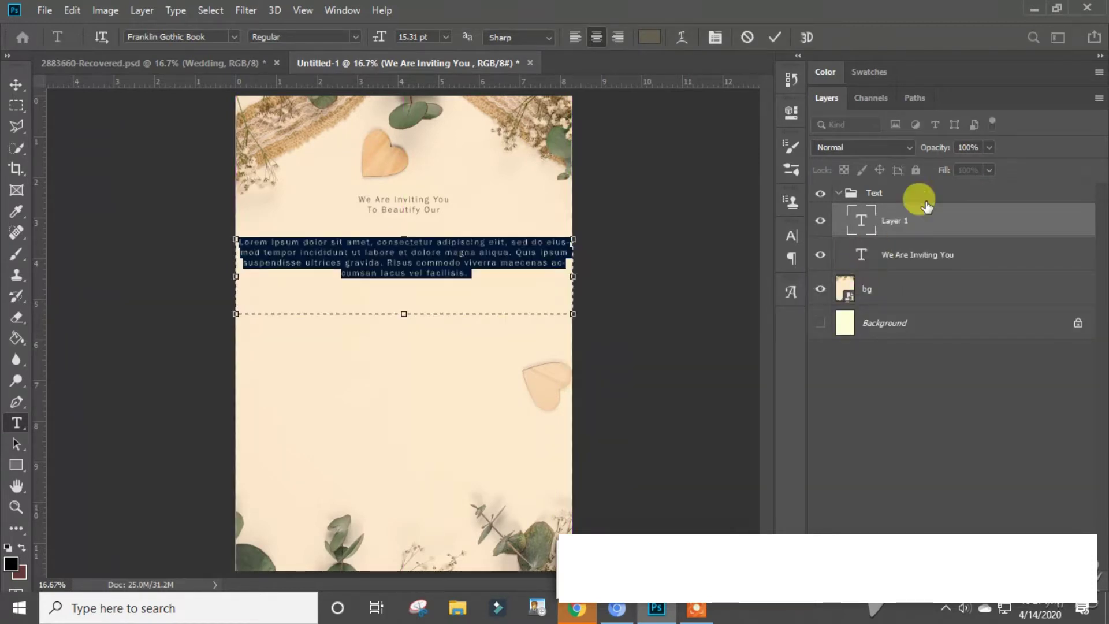
{"action": "left_click", "coordinate": [896, 223]}
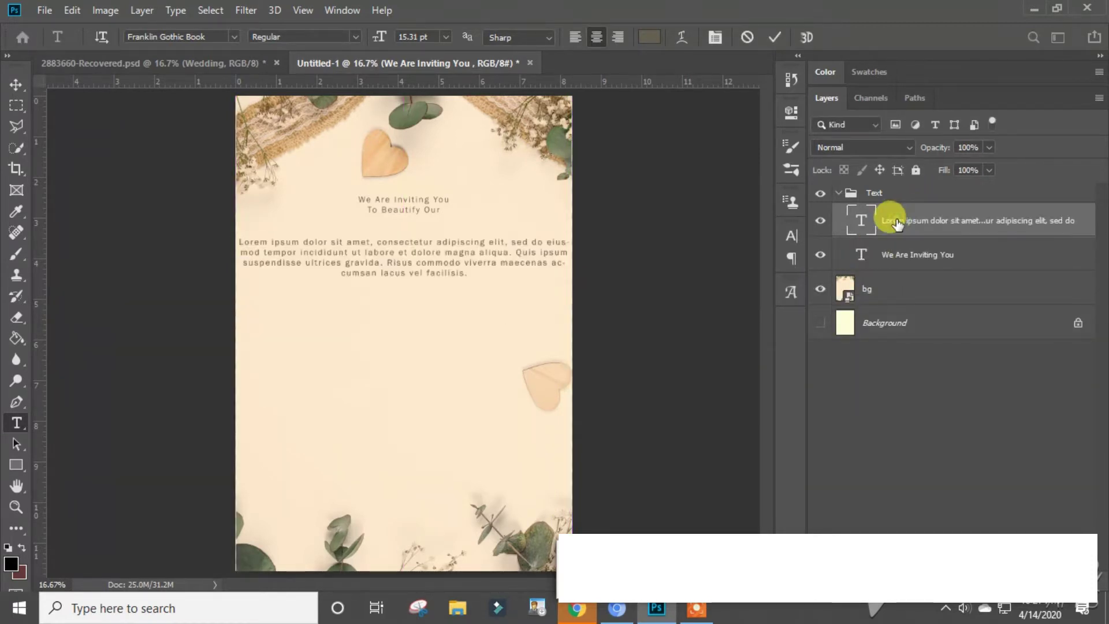
{"action": "double_click", "coordinate": [897, 222]}
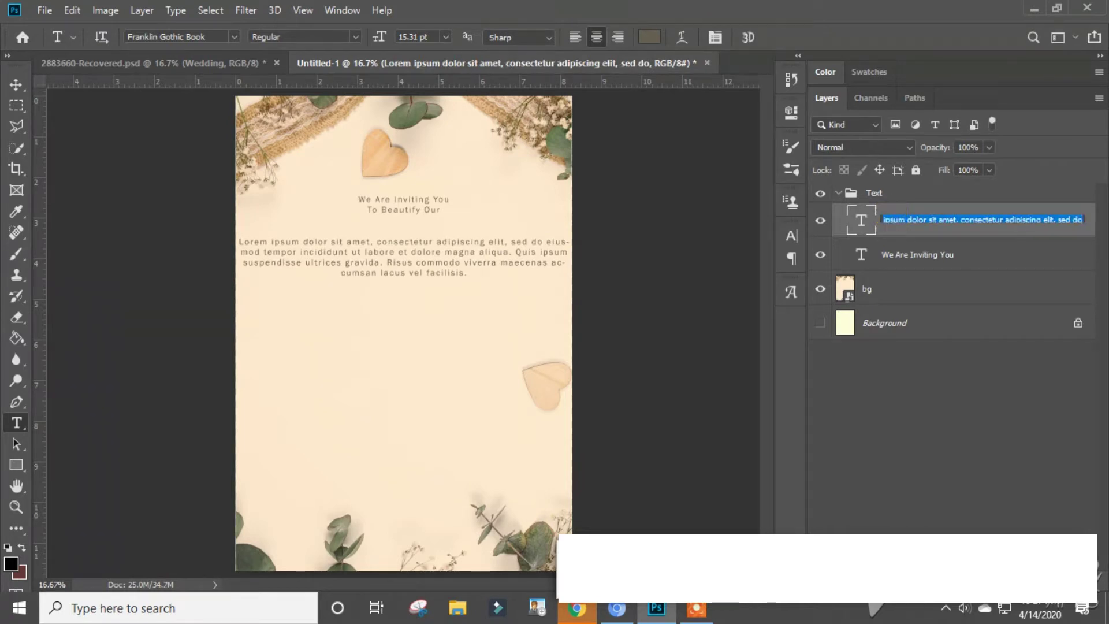
{"action": "type", "text": "Wedding"}
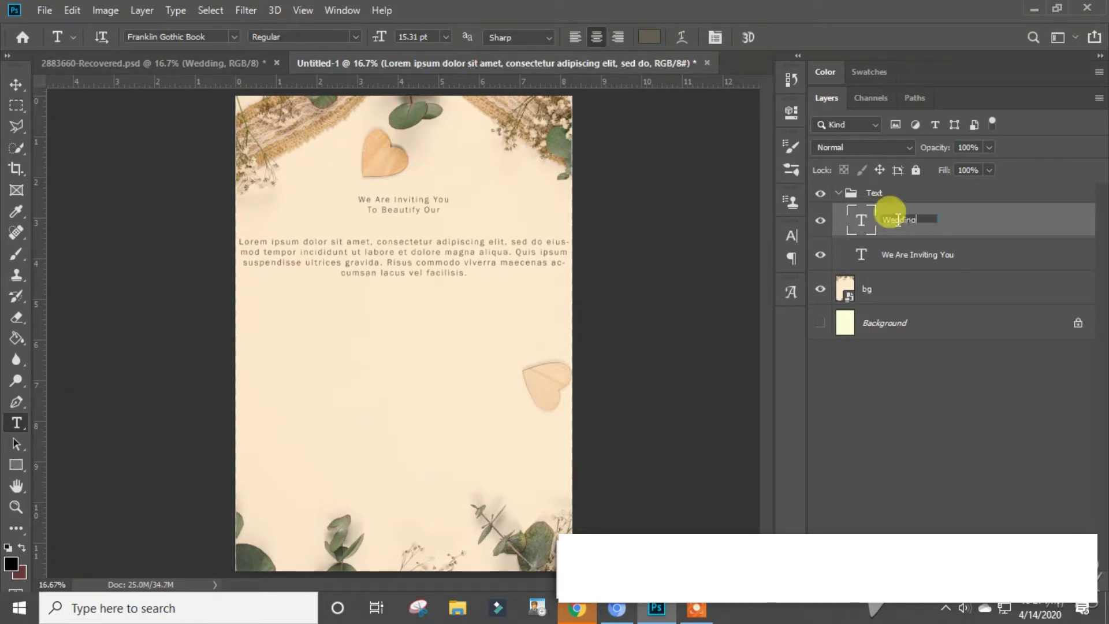
Step: Replace the Lorem ipsum placeholder with the word Wedding and select it
{"action": "left_click", "coordinate": [460, 274]}
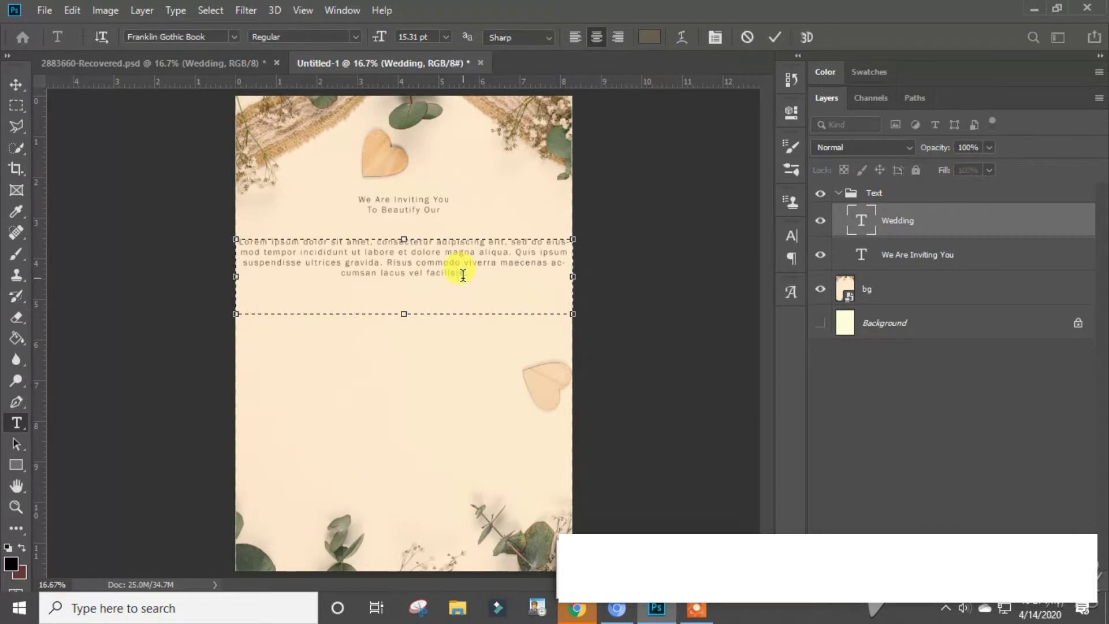
{"action": "left_click_drag", "start_coordinate": [478, 276], "coordinate": [202, 240]}
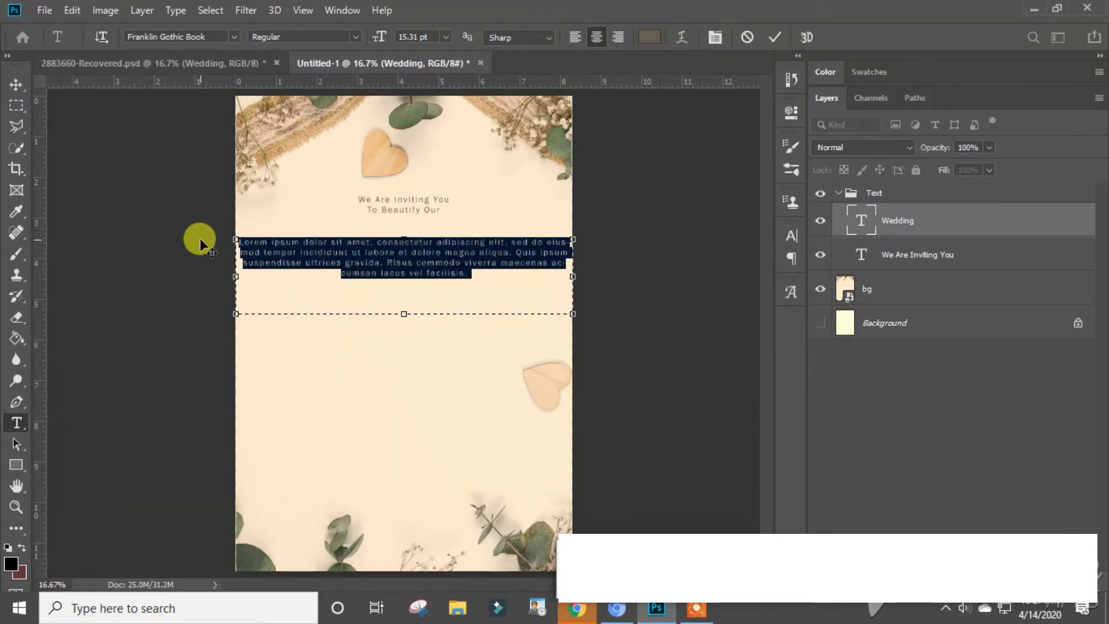
{"action": "key", "text": "BackSpace"}
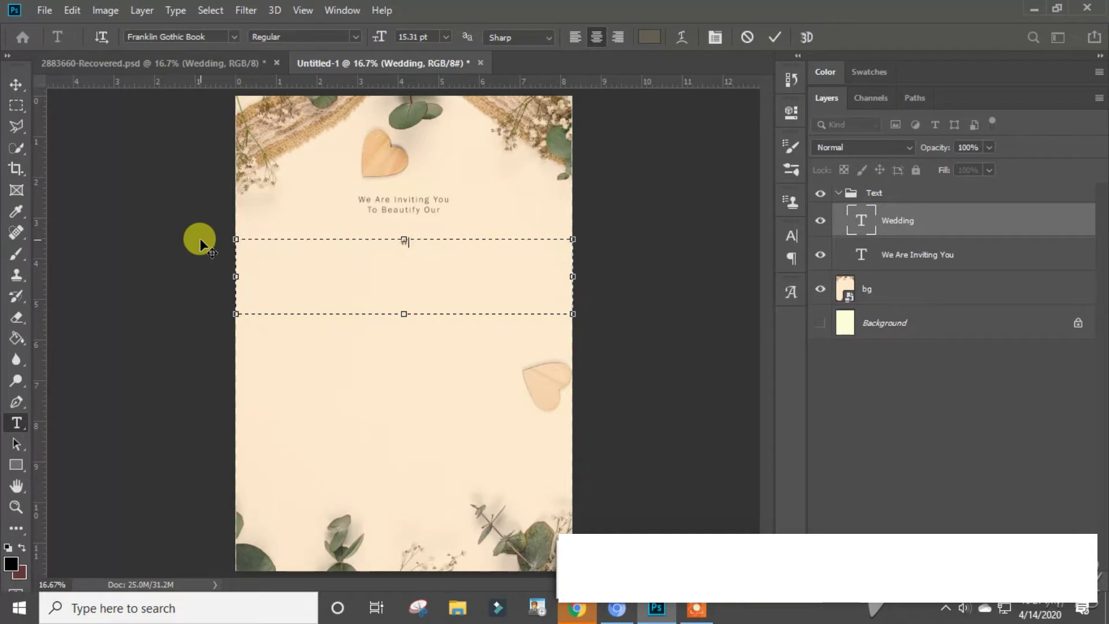
{"action": "type", "text": "Wedding"}
{"action": "key", "text": "ctrl+a"}
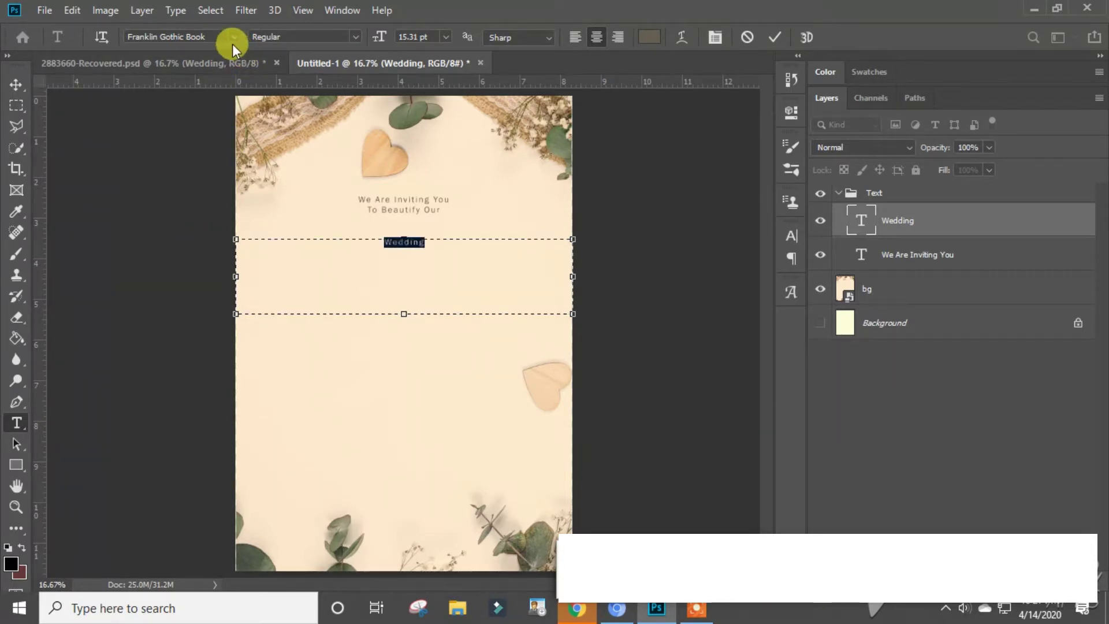
Step: Set the Wedding text to the Pacifico script font
{"action": "left_click", "coordinate": [232, 36]}
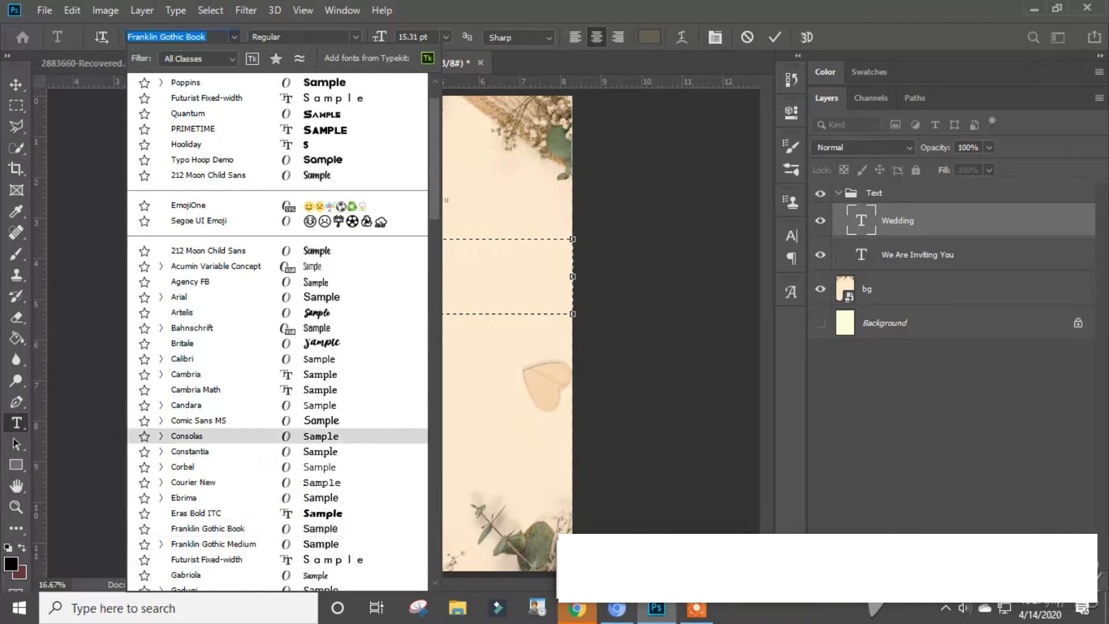
{"action": "key", "text": "Escape"}
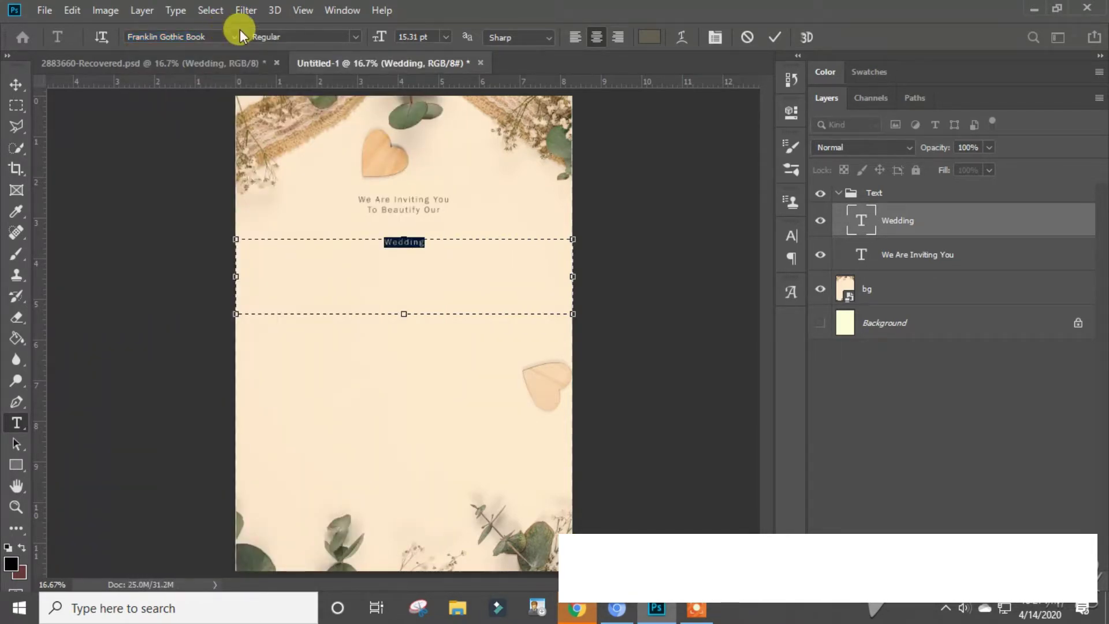
{"action": "left_click", "coordinate": [234, 36]}
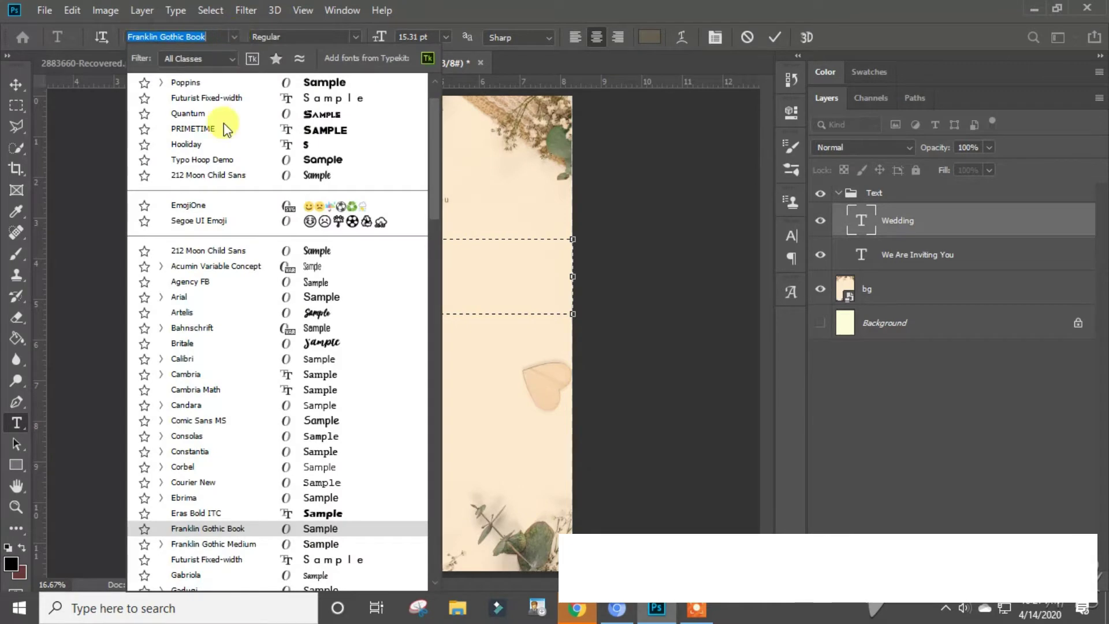
{"action": "scroll", "coordinate": [223, 123], "scroll_direction": "up", "scroll_amount": 1}
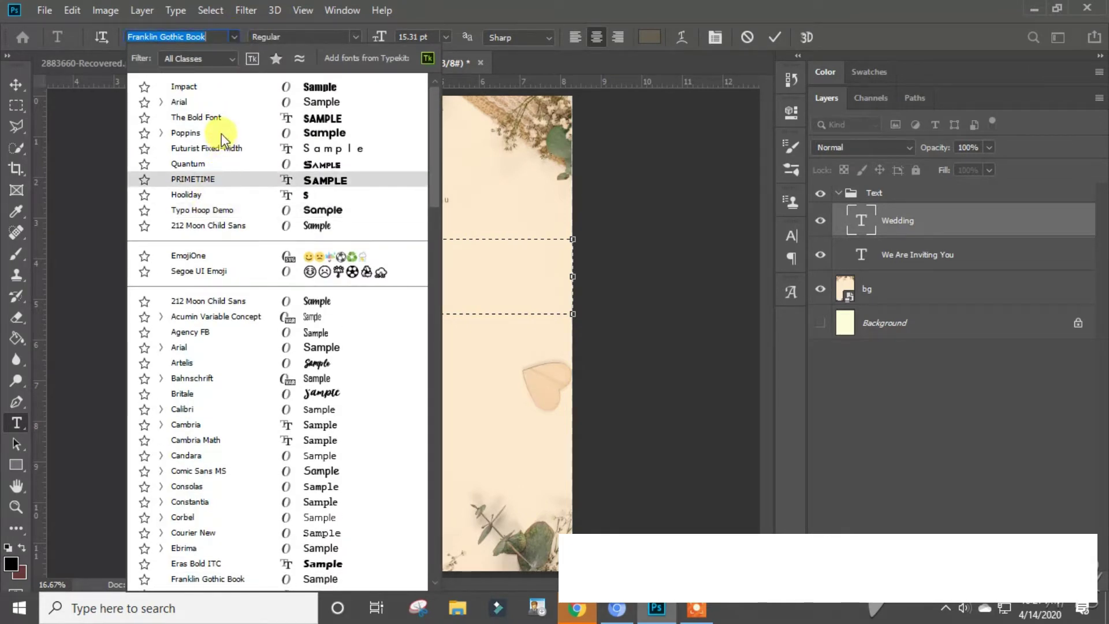
{"action": "scroll", "coordinate": [208, 276], "scroll_direction": "down", "scroll_amount": 1}
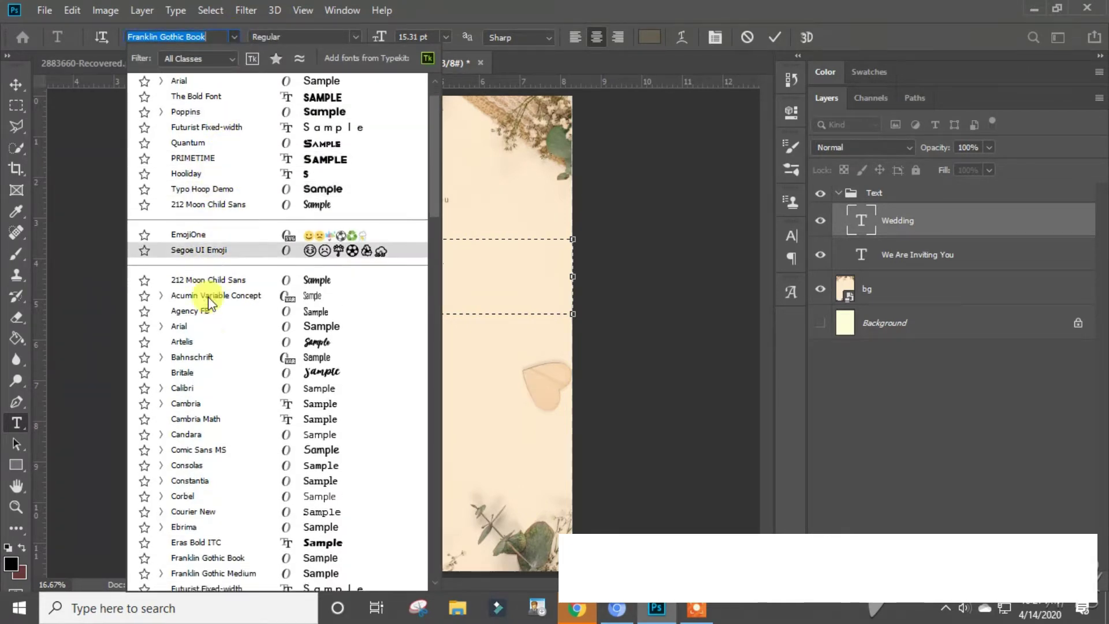
{"action": "scroll", "coordinate": [208, 297], "scroll_direction": "down", "scroll_amount": 4}
{"action": "scroll", "coordinate": [208, 297], "scroll_direction": "down", "scroll_amount": 1}
{"action": "scroll", "coordinate": [208, 296], "scroll_direction": "down", "scroll_amount": 2}
{"action": "scroll", "coordinate": [208, 296], "scroll_direction": "down", "scroll_amount": 2}
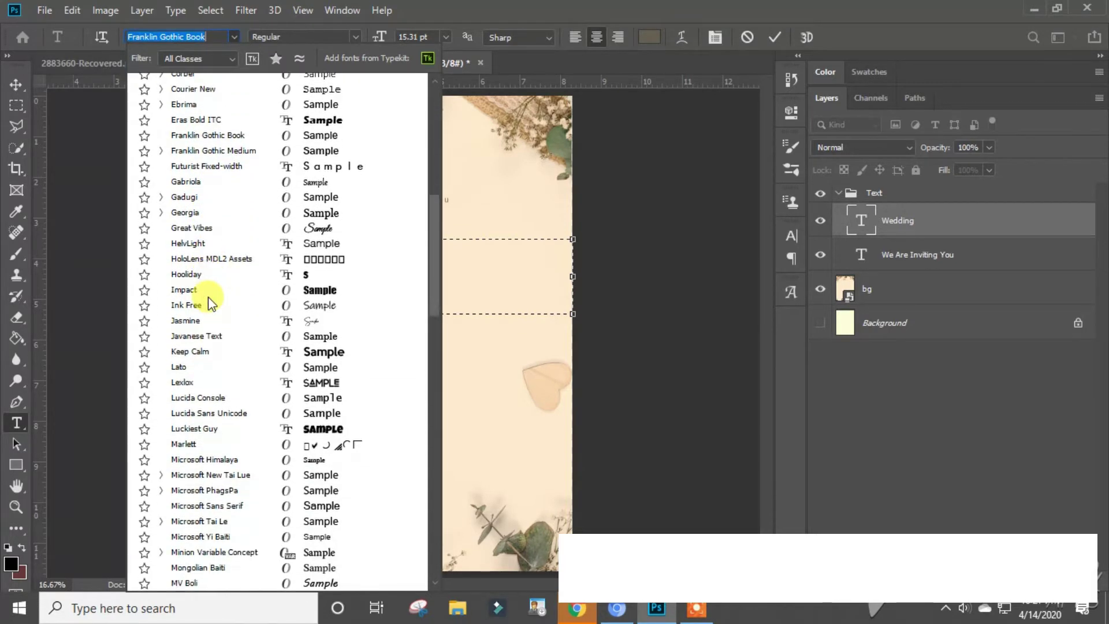
{"action": "scroll", "coordinate": [208, 320], "scroll_direction": "down", "scroll_amount": 2}
{"action": "scroll", "coordinate": [208, 320], "scroll_direction": "down", "scroll_amount": 2}
{"action": "scroll", "coordinate": [208, 320], "scroll_direction": "down", "scroll_amount": 1}
{"action": "scroll", "coordinate": [202, 347], "scroll_direction": "down", "scroll_amount": 1}
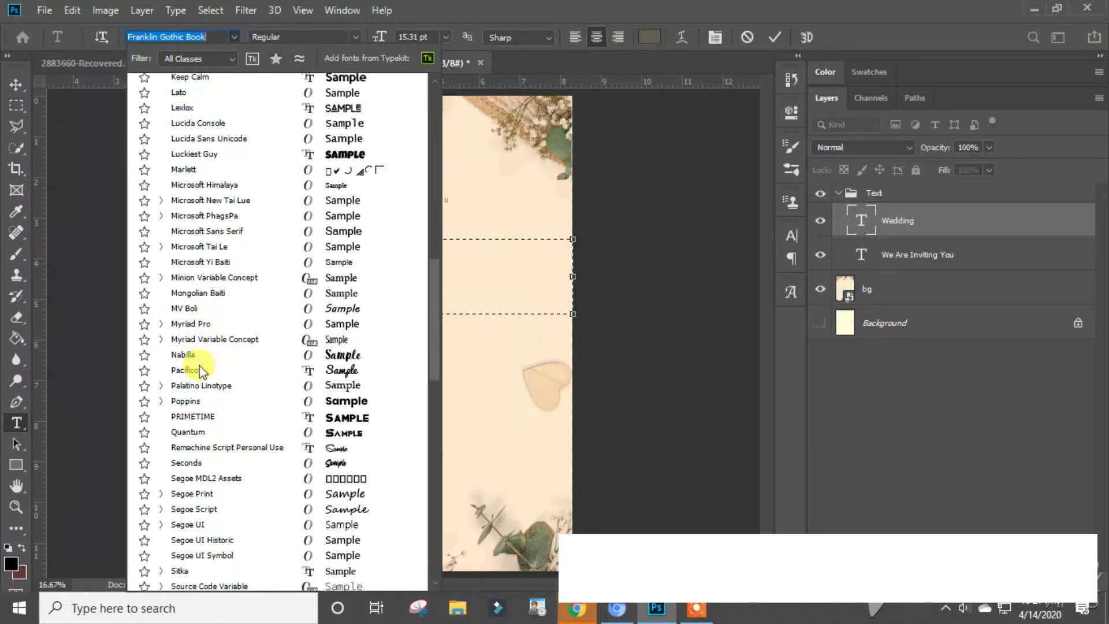
{"action": "scroll", "coordinate": [198, 364], "scroll_direction": "down", "scroll_amount": 2}
{"action": "scroll", "coordinate": [197, 324], "scroll_direction": "down", "scroll_amount": 3}
{"action": "scroll", "coordinate": [195, 296], "scroll_direction": "down", "scroll_amount": 1}
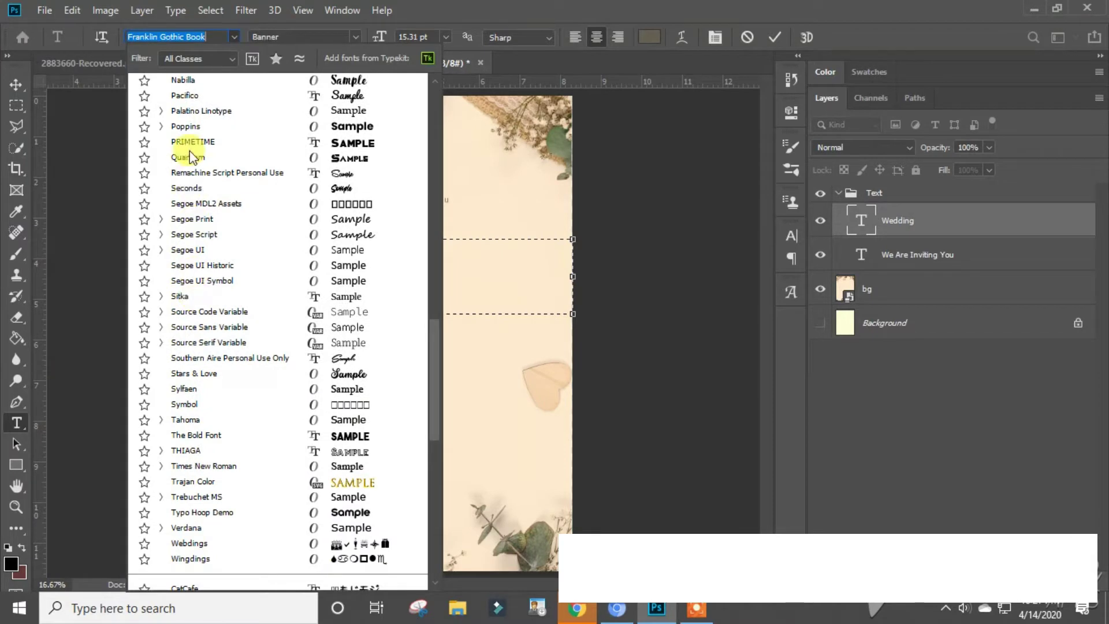
{"action": "left_click", "coordinate": [188, 96]}
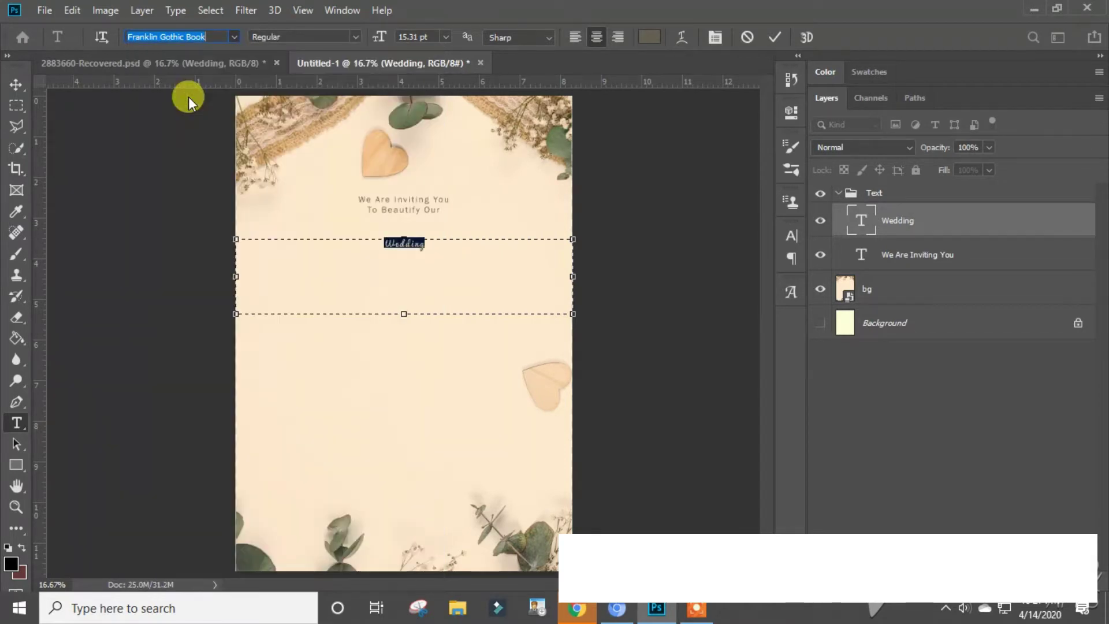
{"action": "type", "text": "Pacifico"}
Step: Enlarge Wedding to 60 pt, then 72 pt, and reselect the word
{"action": "left_click", "coordinate": [445, 37]}
{"action": "left_click", "coordinate": [422, 228]}
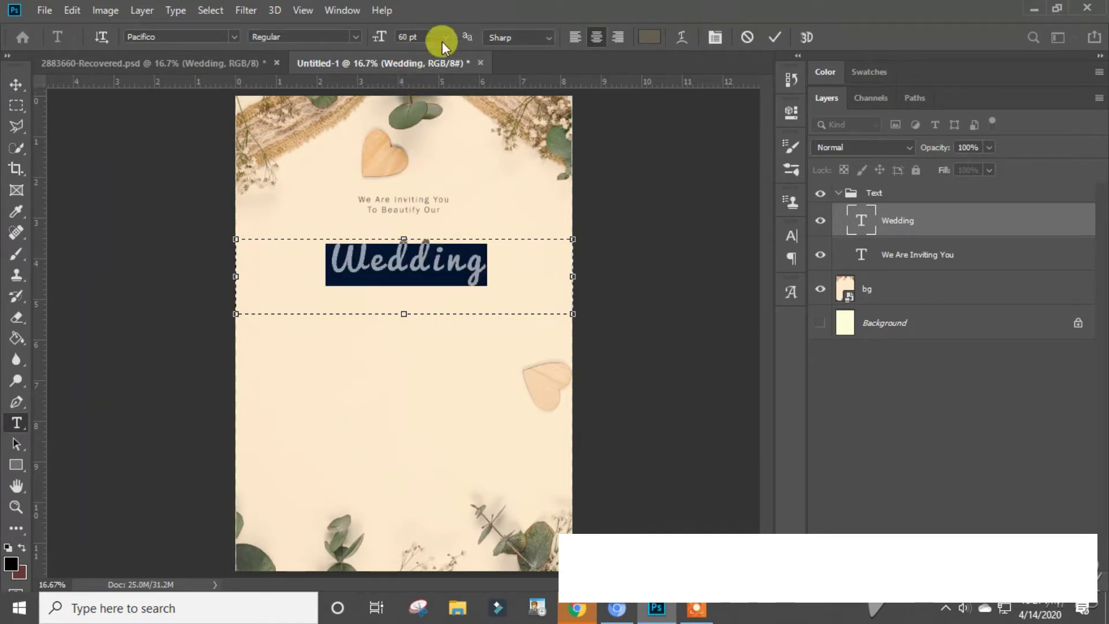
{"action": "left_click", "coordinate": [444, 39]}
{"action": "left_click", "coordinate": [420, 240]}
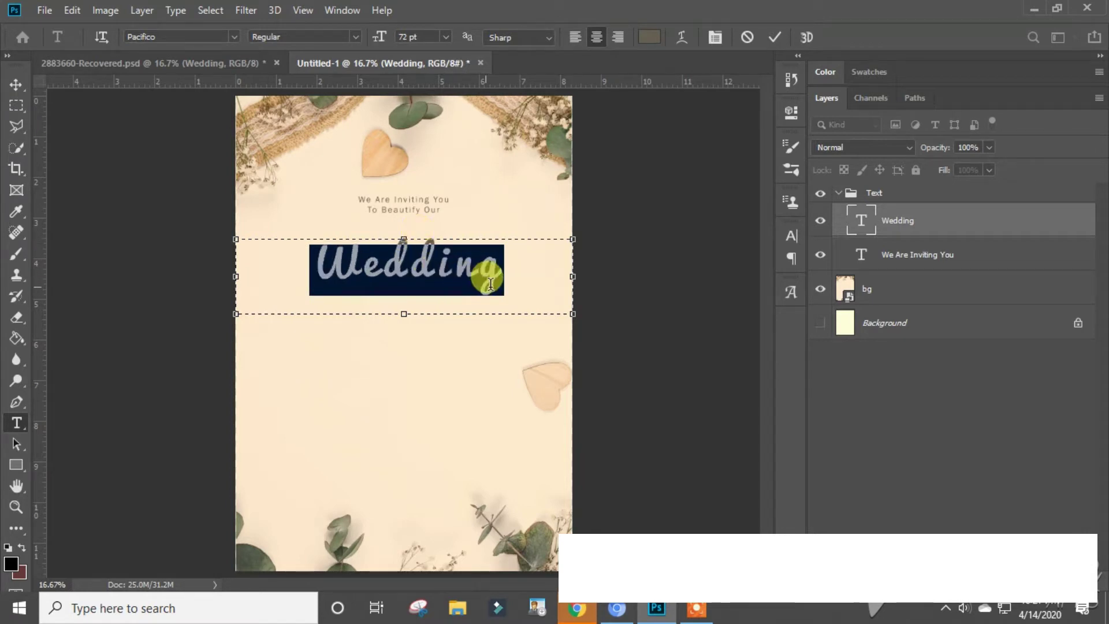
{"action": "left_click", "coordinate": [500, 277]}
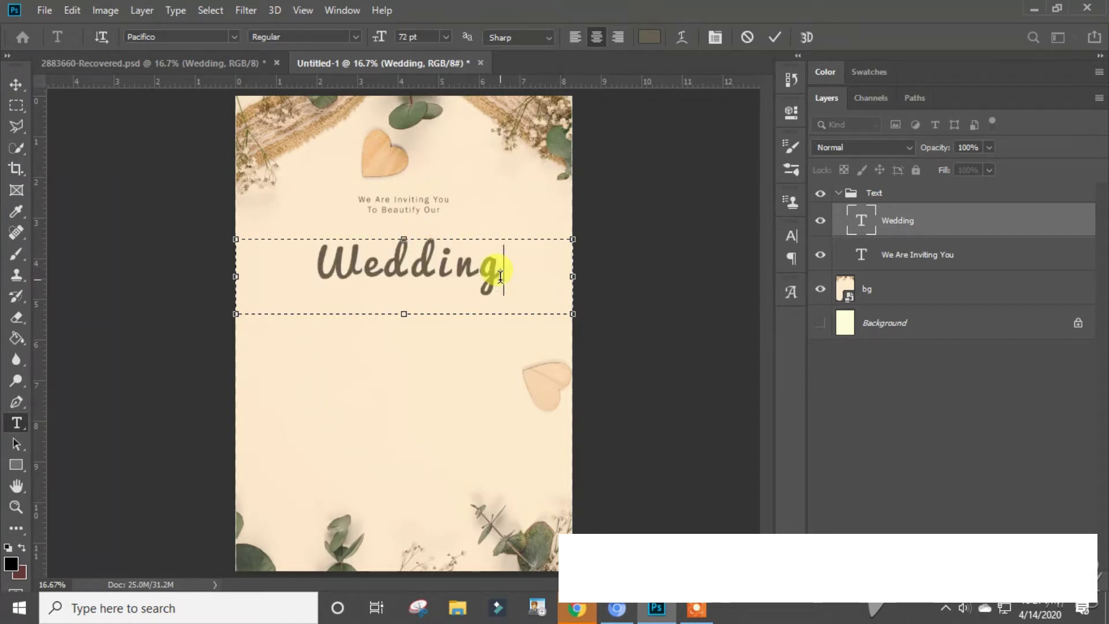
{"action": "left_click_drag", "start_coordinate": [500, 276], "coordinate": [301, 261]}
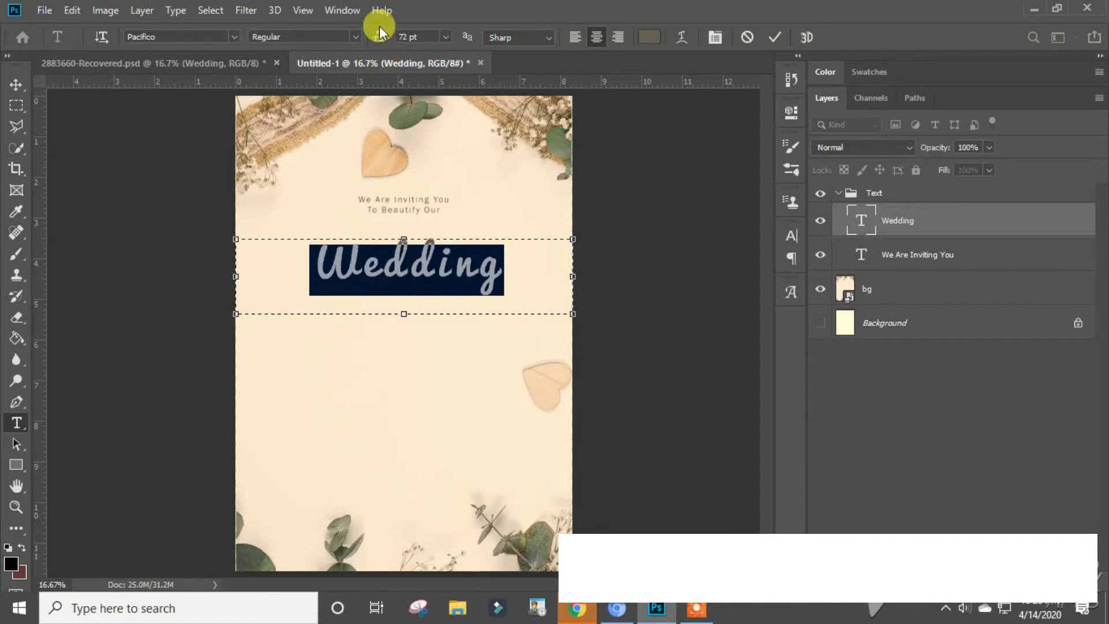
Step: Set the Wedding anti-aliasing to Strong and its size to 95 pt
{"action": "left_click", "coordinate": [353, 36]}
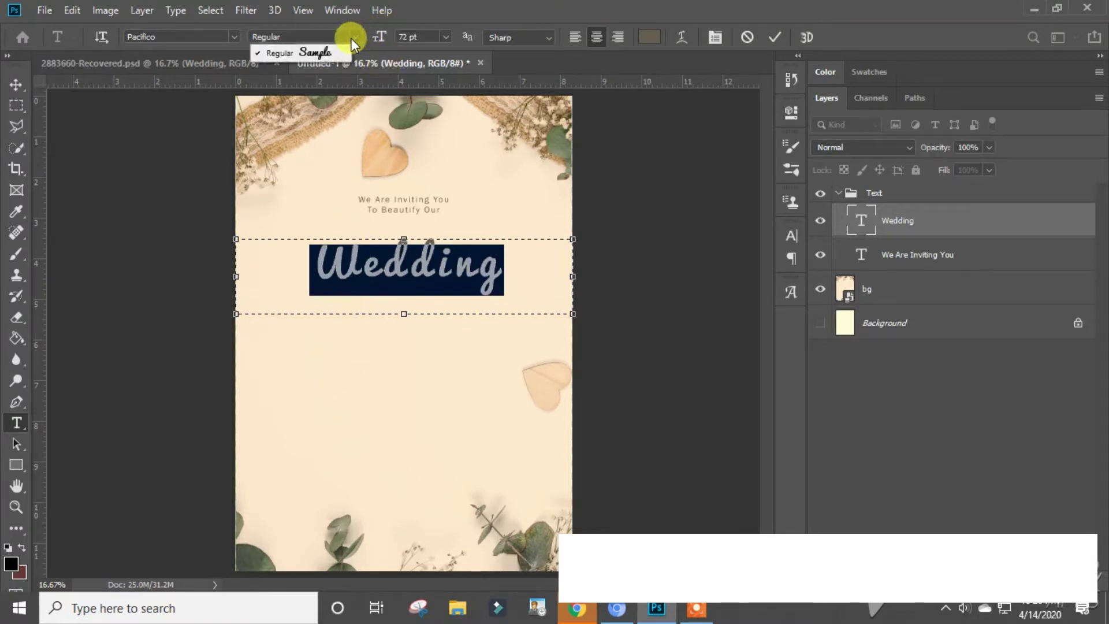
{"action": "left_click", "coordinate": [543, 35]}
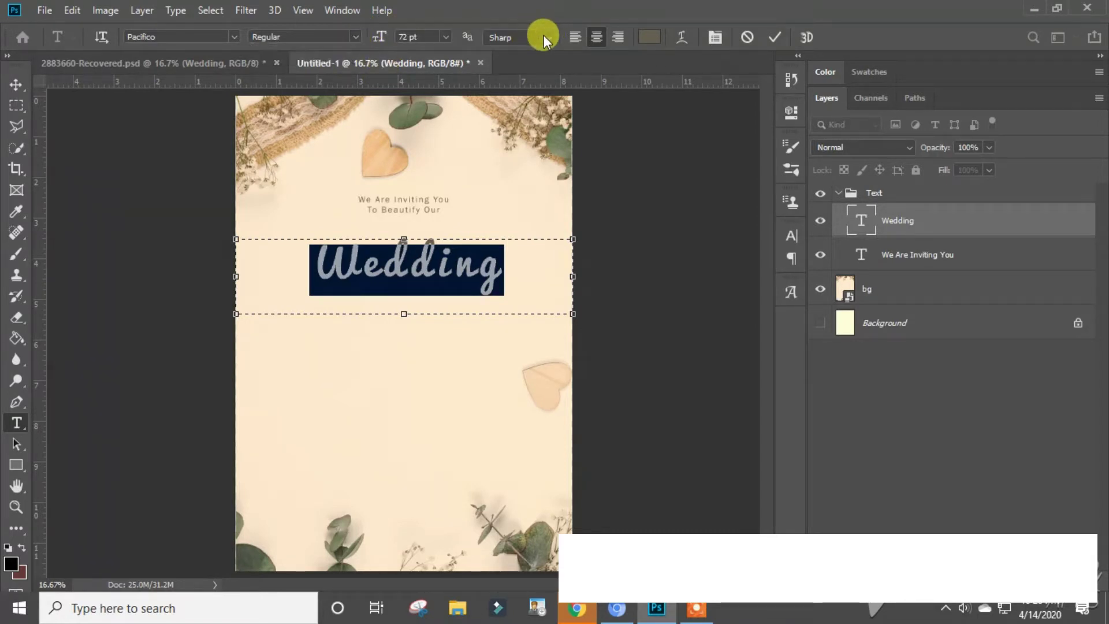
{"action": "left_click", "coordinate": [545, 36]}
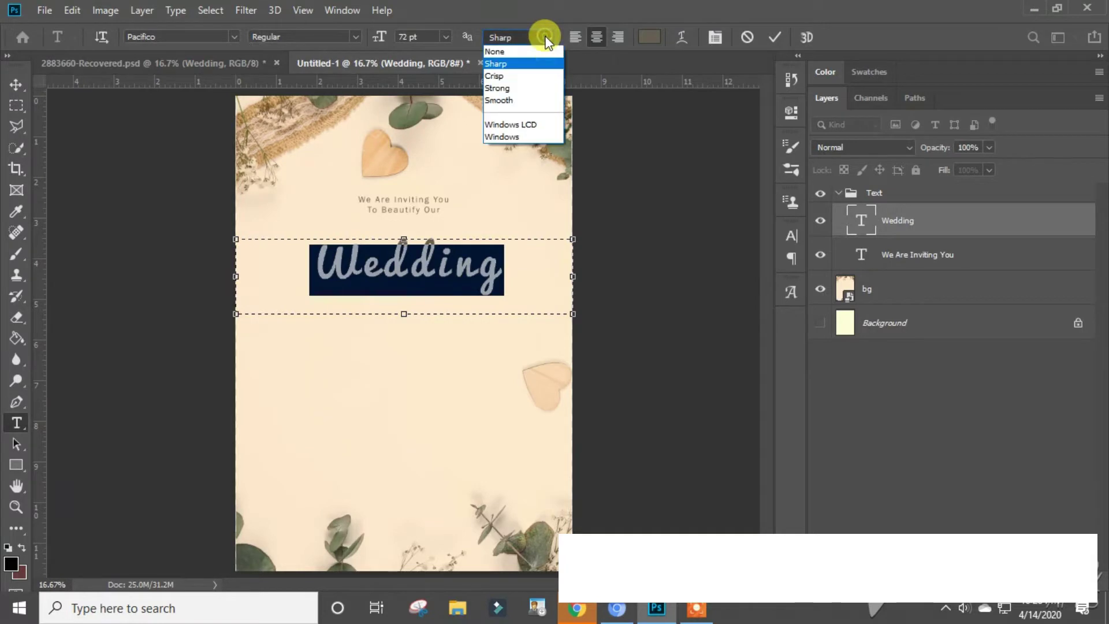
{"action": "left_click", "coordinate": [532, 88]}
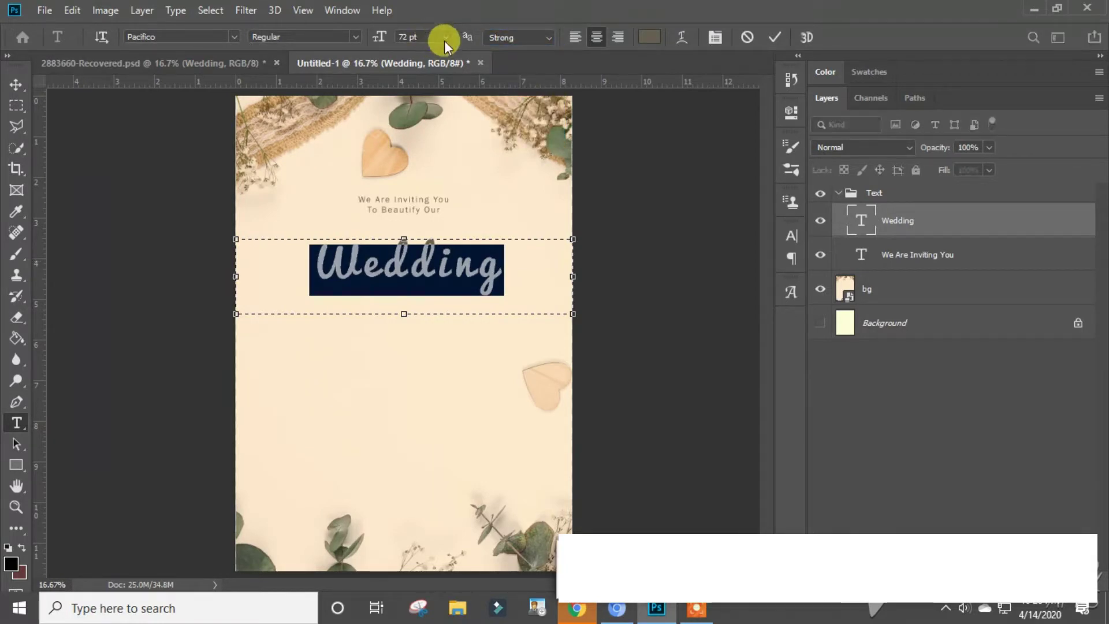
{"action": "left_click", "coordinate": [404, 38]}
{"action": "type", "text": "95"}
{"action": "key", "text": "Return"}
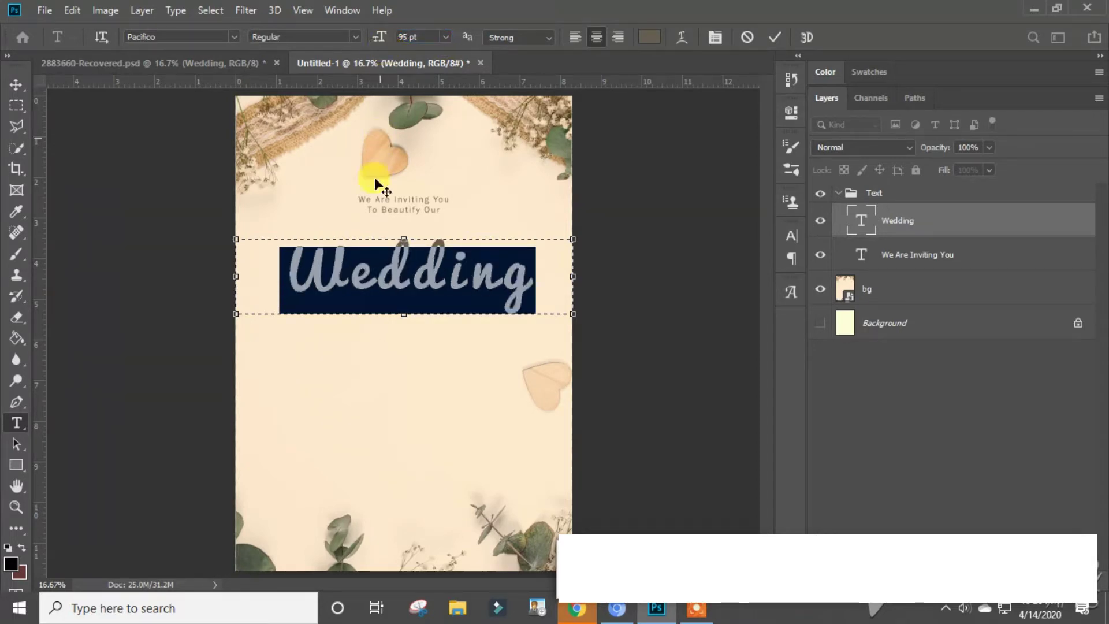
Step: Commit the edit and type Wedding into a new text box
{"action": "left_click", "coordinate": [22, 81]}
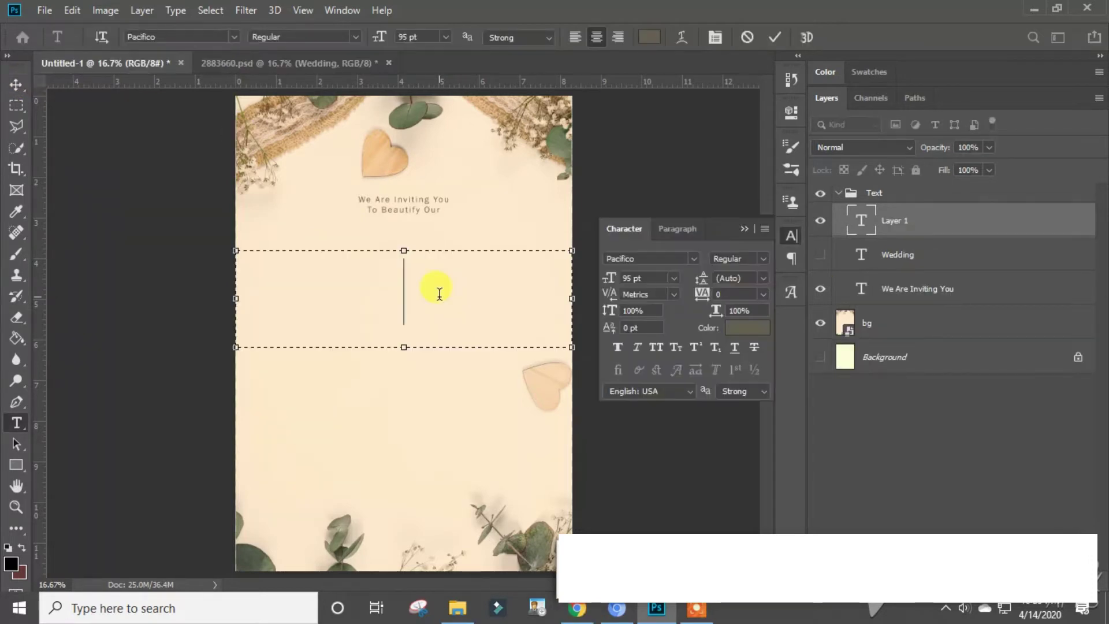
{"action": "type", "text": "We"}
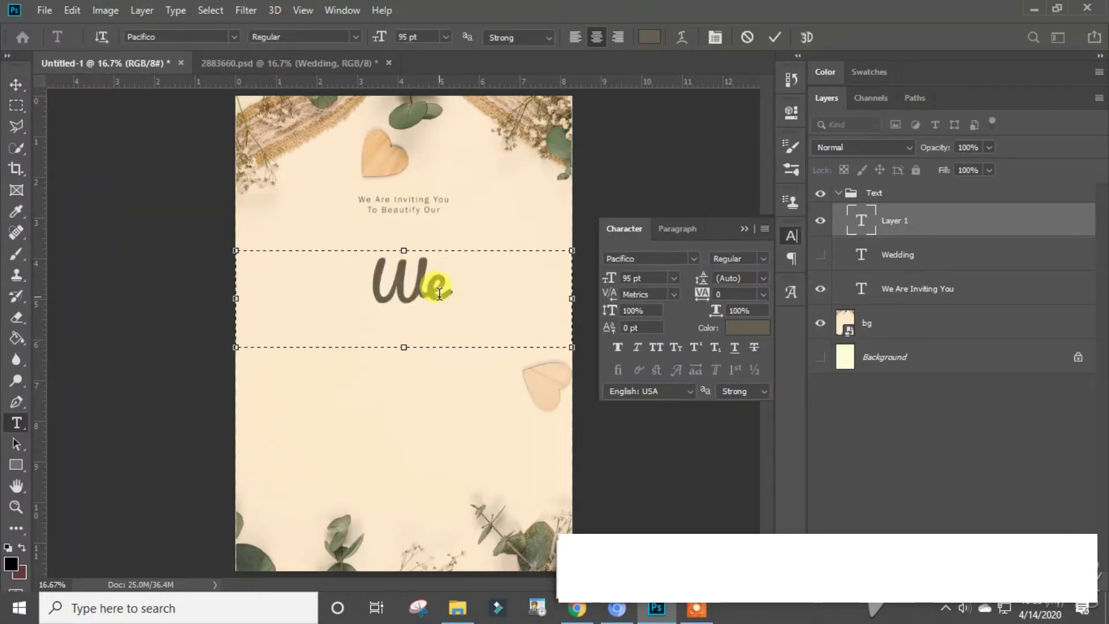
{"action": "type", "text": "ddi"}
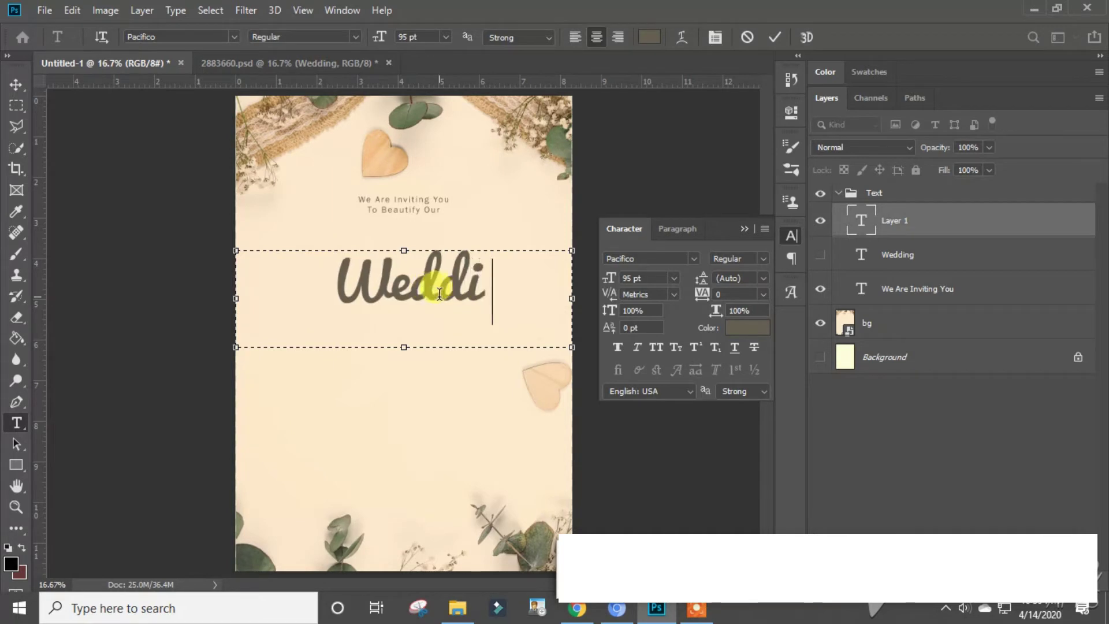
{"action": "type", "text": "ng"}
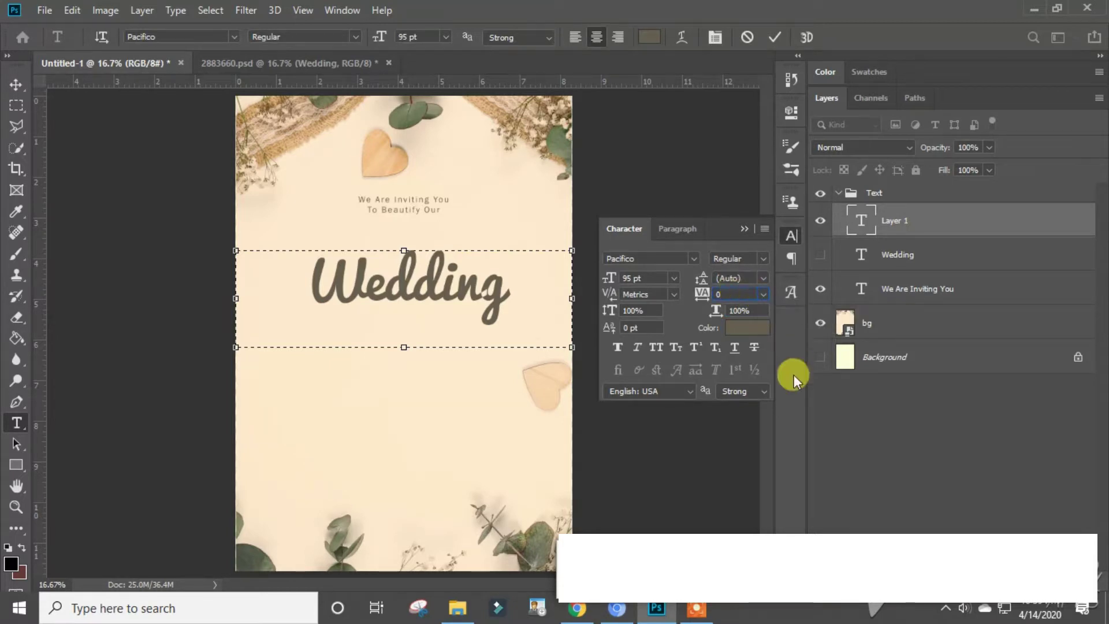
{"action": "left_click", "coordinate": [746, 229]}
Step: Rename the hidden old Wedding layer to 'With you presence' and make it visible
{"action": "left_click", "coordinate": [893, 250]}
{"action": "double_click", "coordinate": [900, 253]}
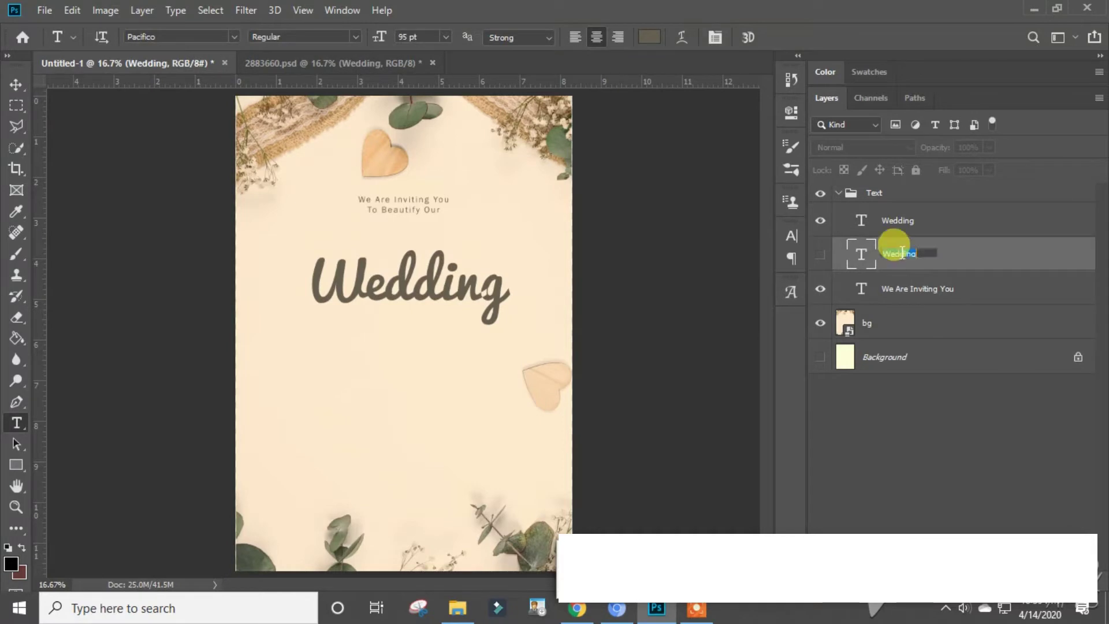
{"action": "type", "text": "With you p"}
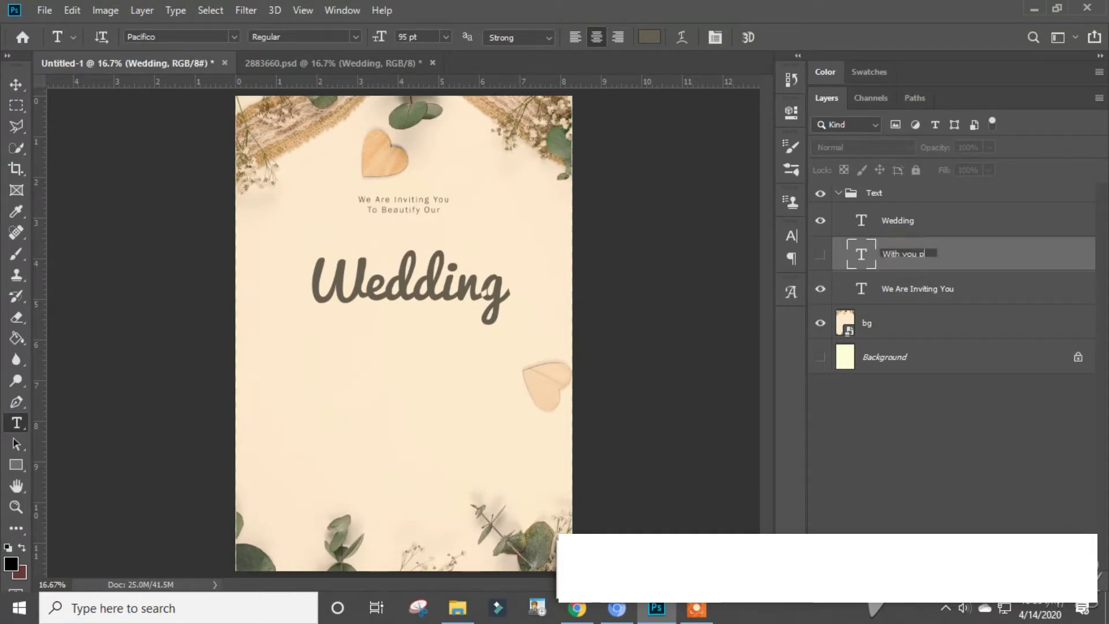
{"action": "type", "text": "resene"}
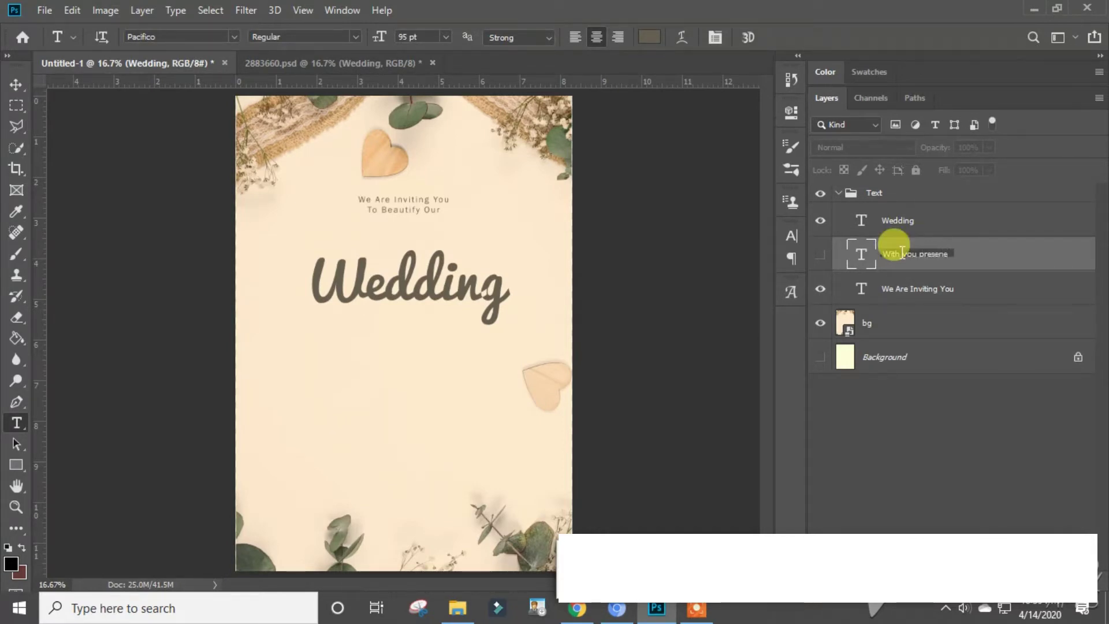
{"action": "key", "text": "BackSpace"}
{"action": "key", "text": "Return"}
{"action": "left_click", "coordinate": [821, 255]}
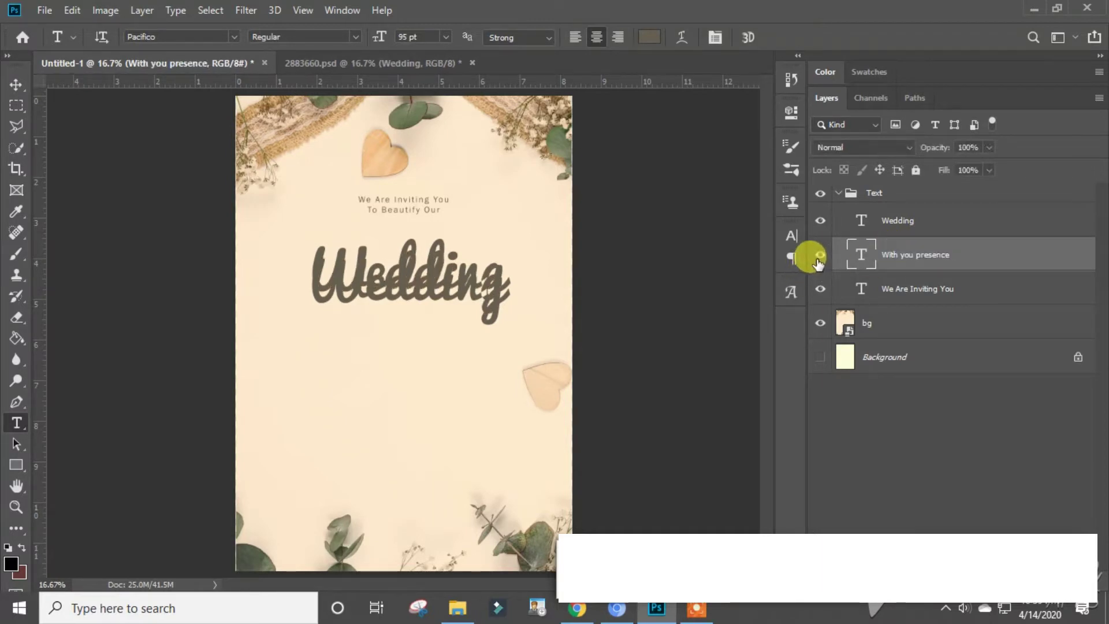
{"action": "left_click", "coordinate": [16, 85]}
Step: Drag a copy of the Wedding text below the title and select its text
{"action": "left_click_drag", "start_coordinate": [407, 258], "coordinate": [403, 317]}
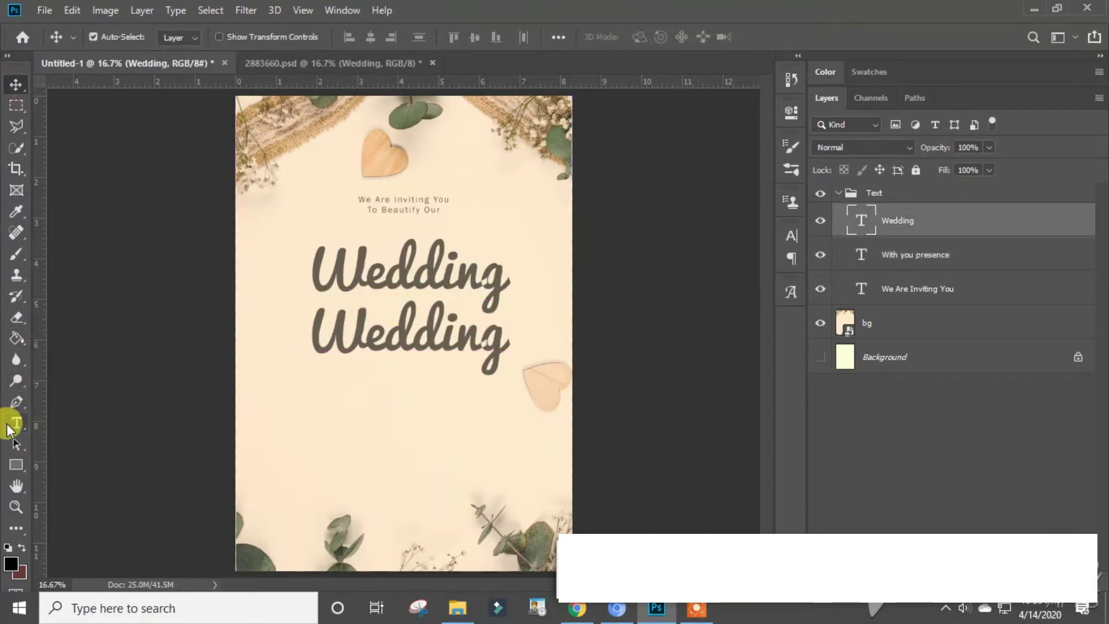
{"action": "left_click", "coordinate": [17, 423]}
{"action": "left_click", "coordinate": [370, 323]}
{"action": "double_click", "coordinate": [371, 323]}
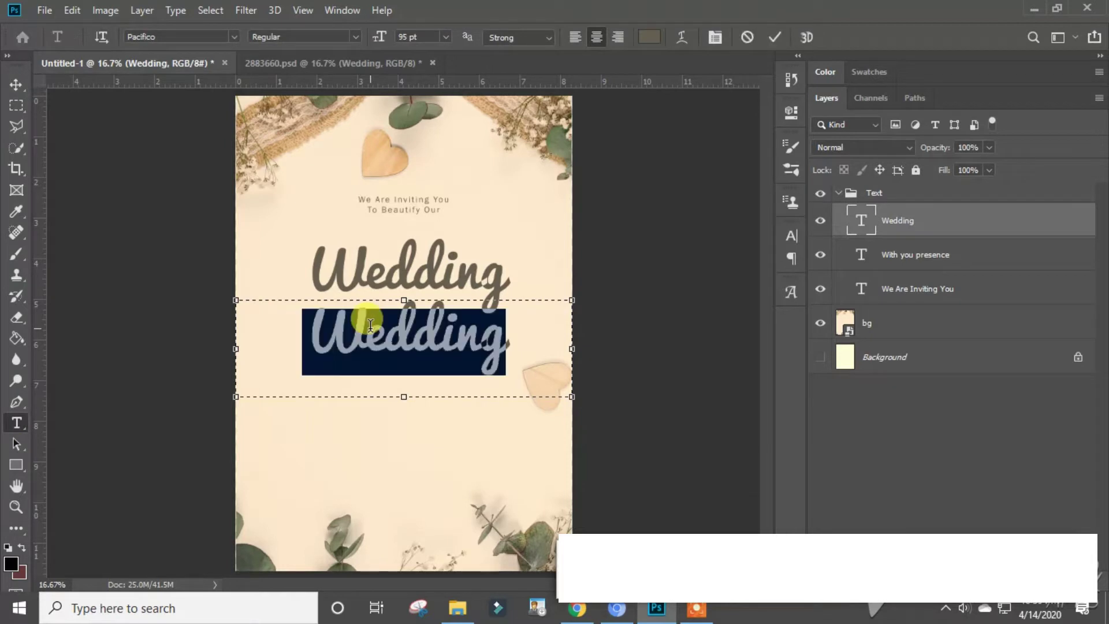
Step: Step the With you presence text size from 10 pt up to 16 pt and commit
{"action": "left_click", "coordinate": [411, 110]}
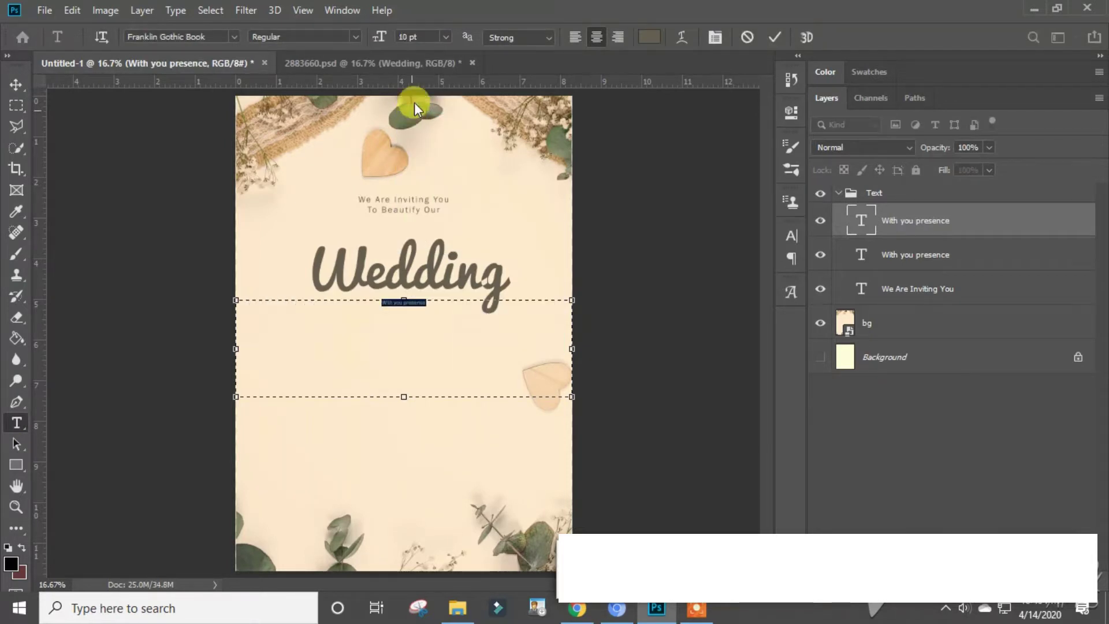
{"action": "left_click", "coordinate": [446, 38]}
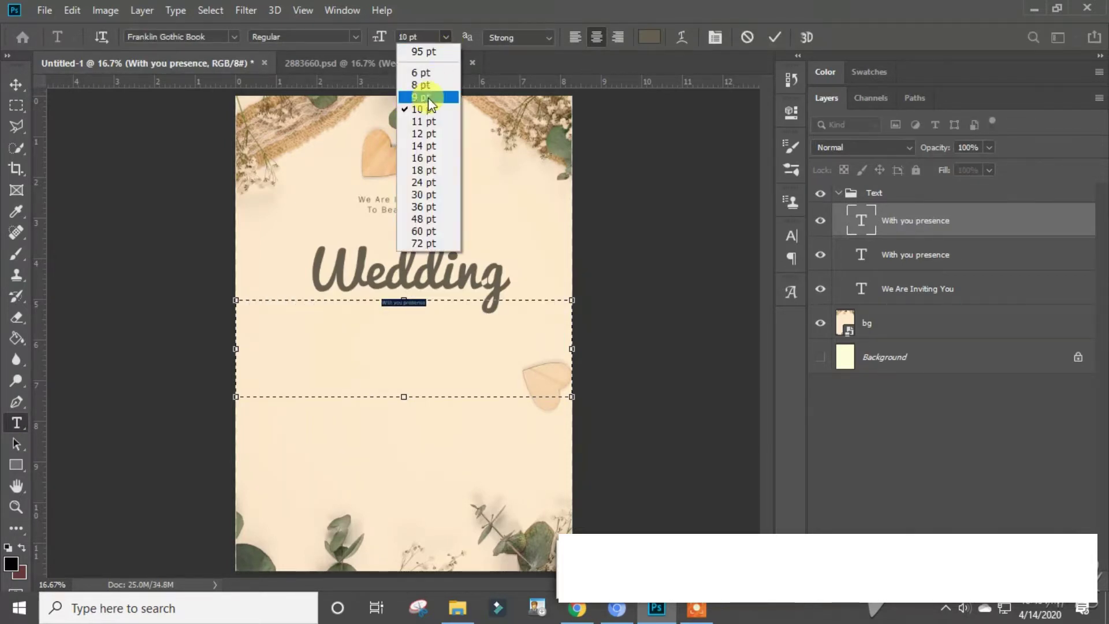
{"action": "left_click", "coordinate": [417, 134]}
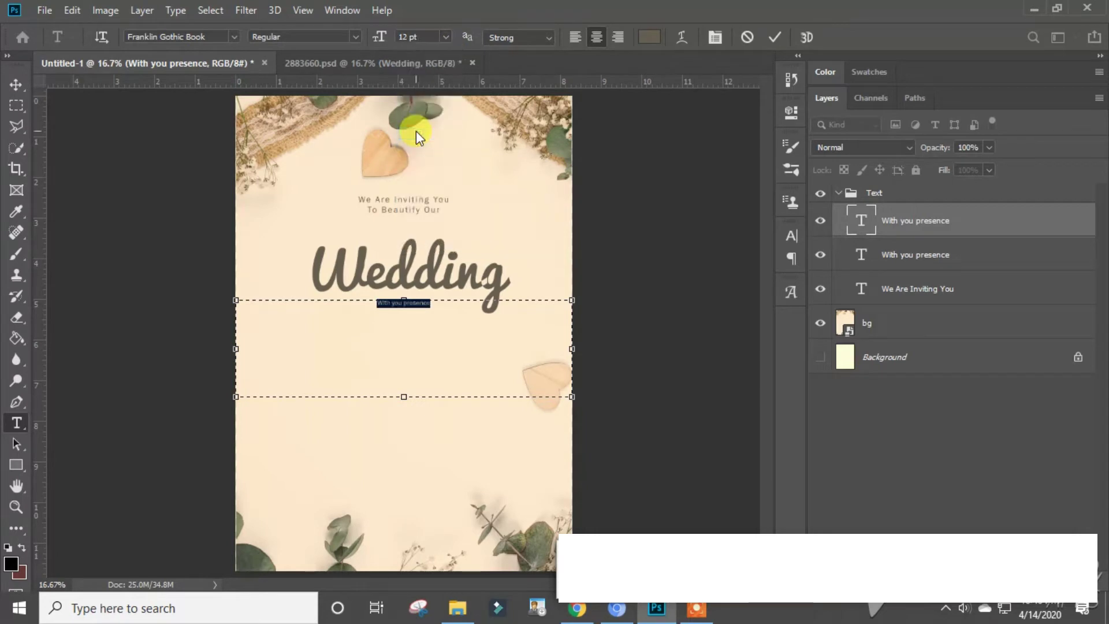
{"action": "left_click", "coordinate": [445, 37]}
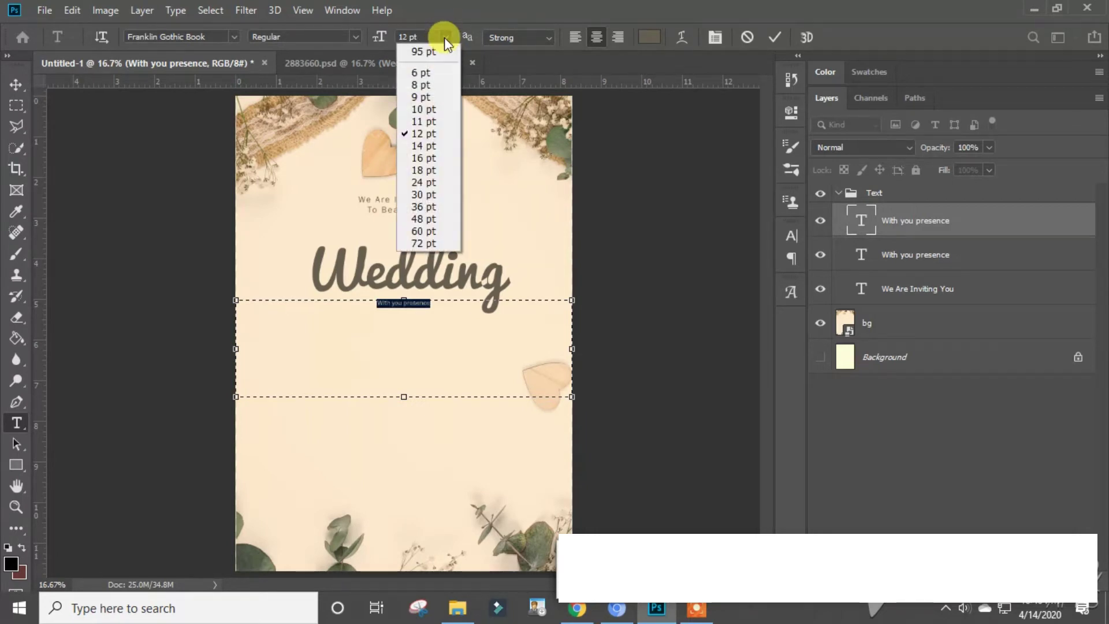
{"action": "left_click", "coordinate": [424, 144]}
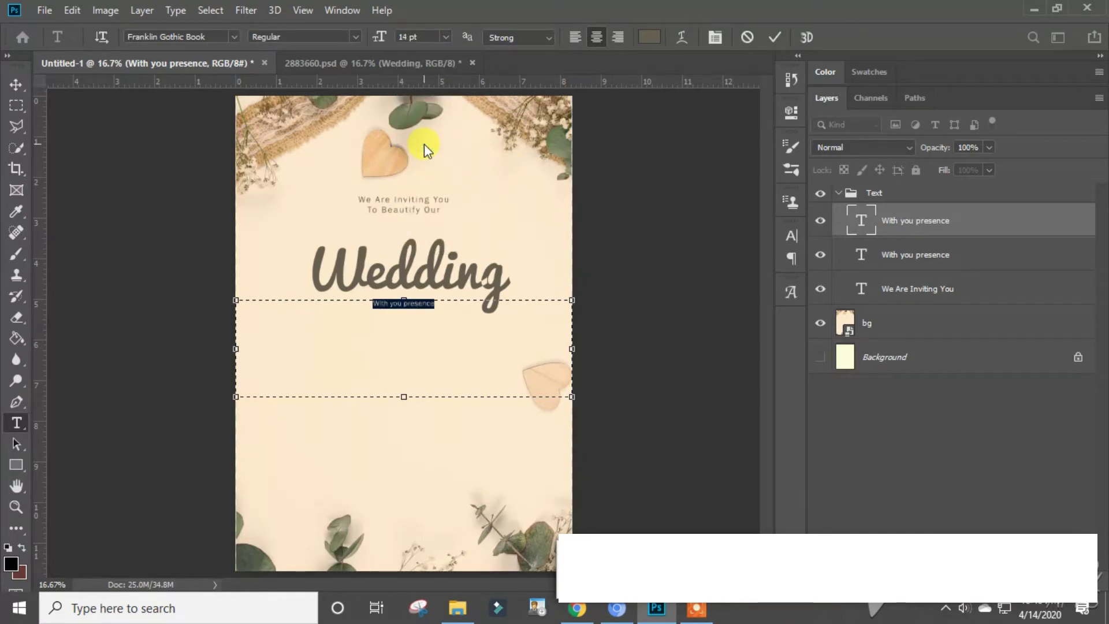
{"action": "left_click", "coordinate": [446, 39]}
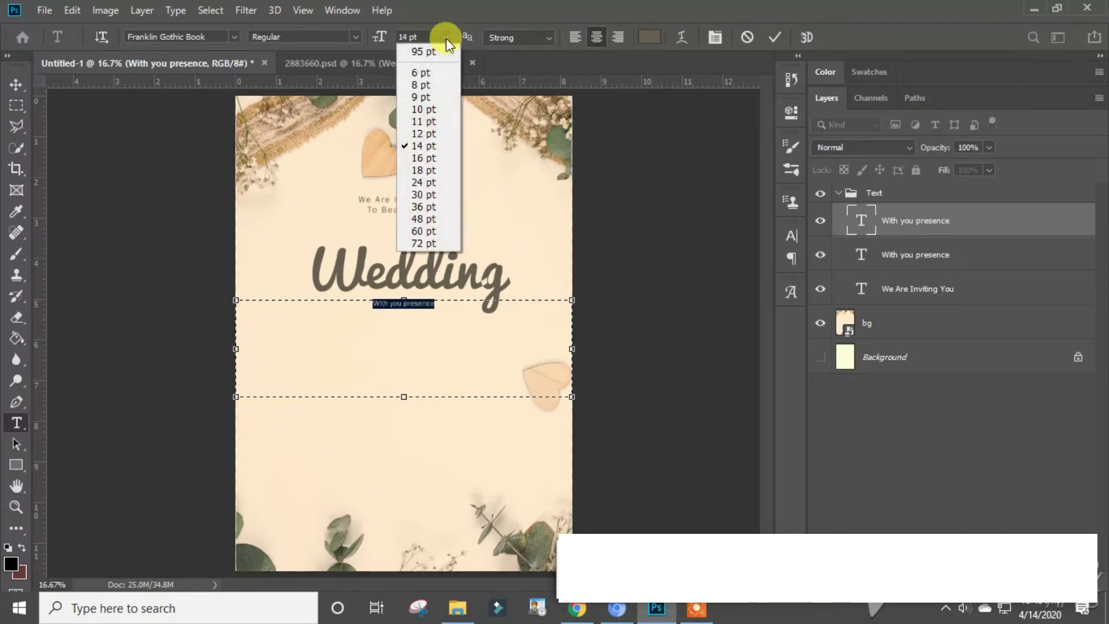
{"action": "left_click", "coordinate": [422, 154]}
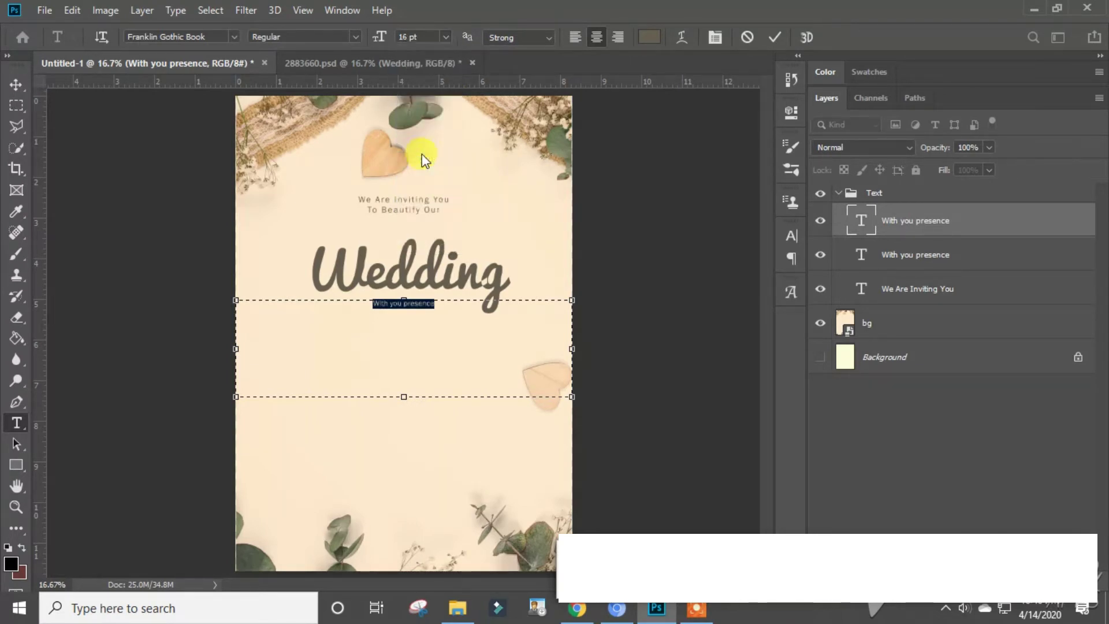
{"action": "left_click", "coordinate": [23, 85]}
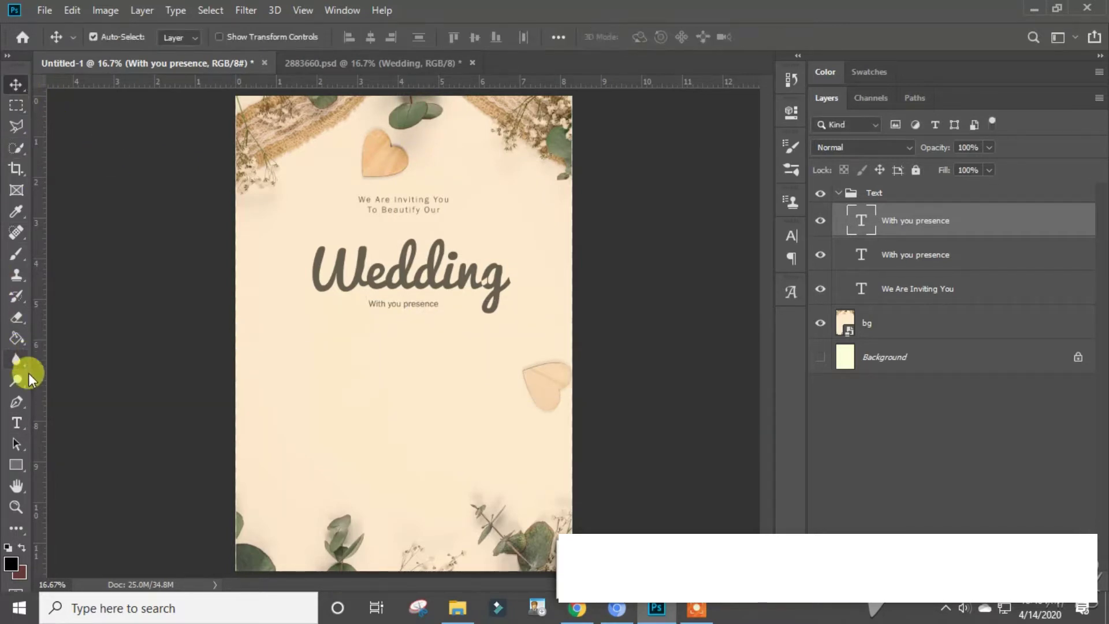
{"action": "left_click", "coordinate": [17, 423]}
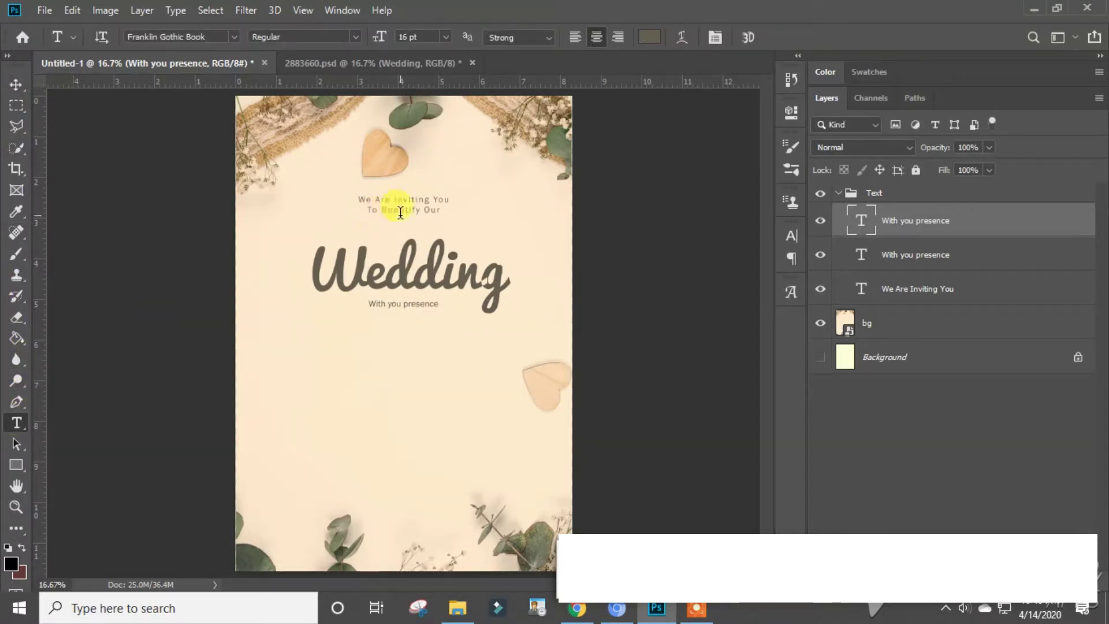
Step: Check the intro lines stay at 15.31 pt, then open the Wedding title for editing
{"action": "left_click_drag", "start_coordinate": [401, 212], "coordinate": [373, 199]}
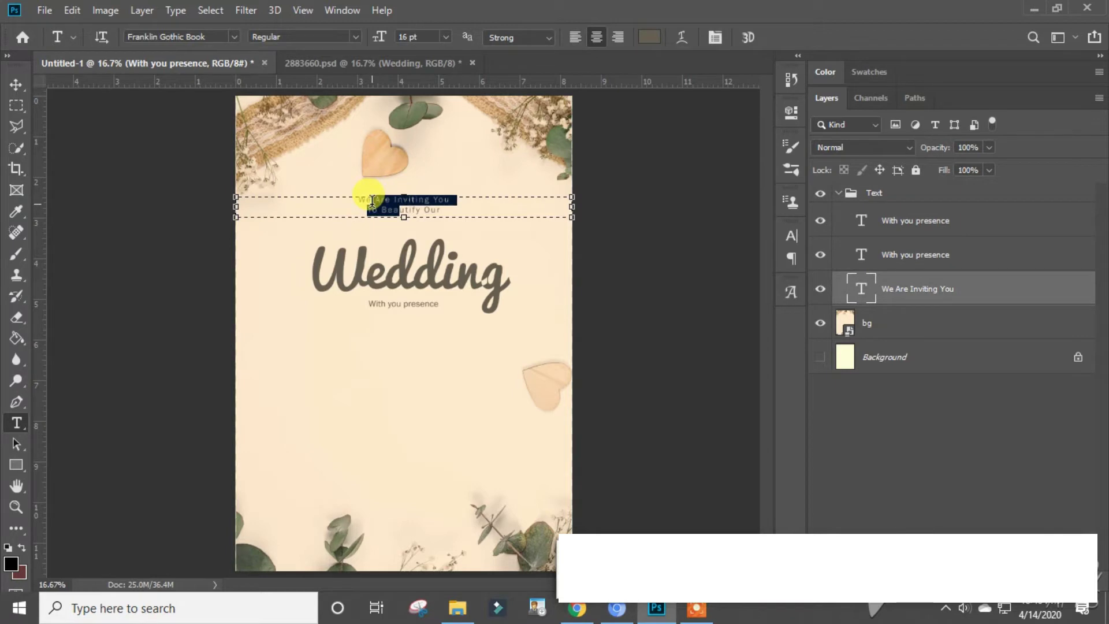
{"action": "left_click", "coordinate": [408, 36]}
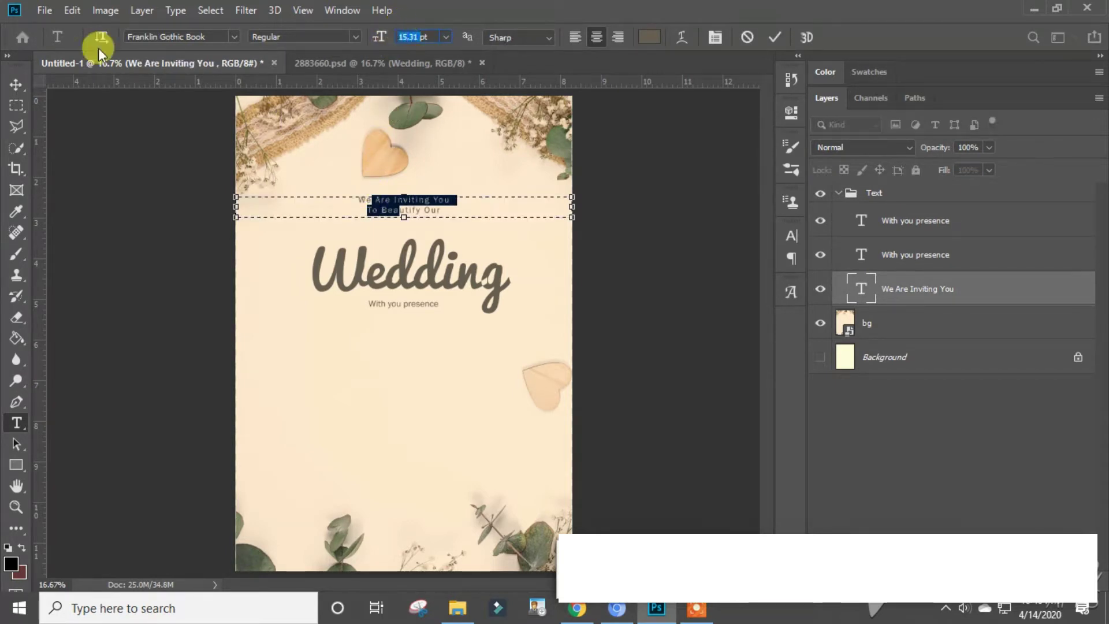
{"action": "left_click", "coordinate": [26, 82]}
{"action": "left_click", "coordinate": [15, 424]}
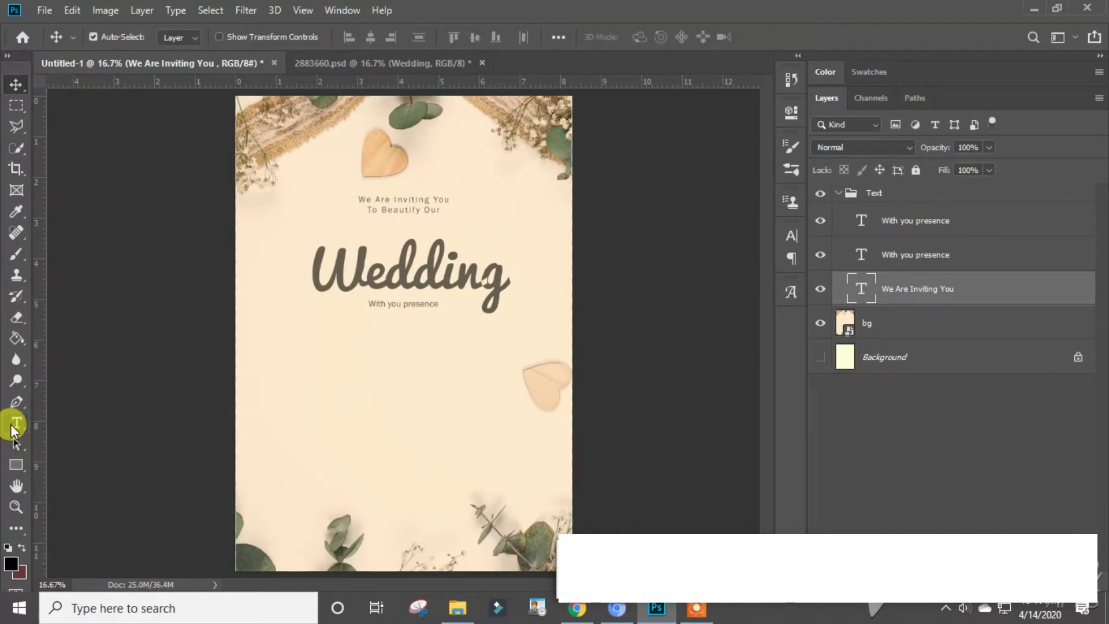
{"action": "left_click", "coordinate": [408, 301]}
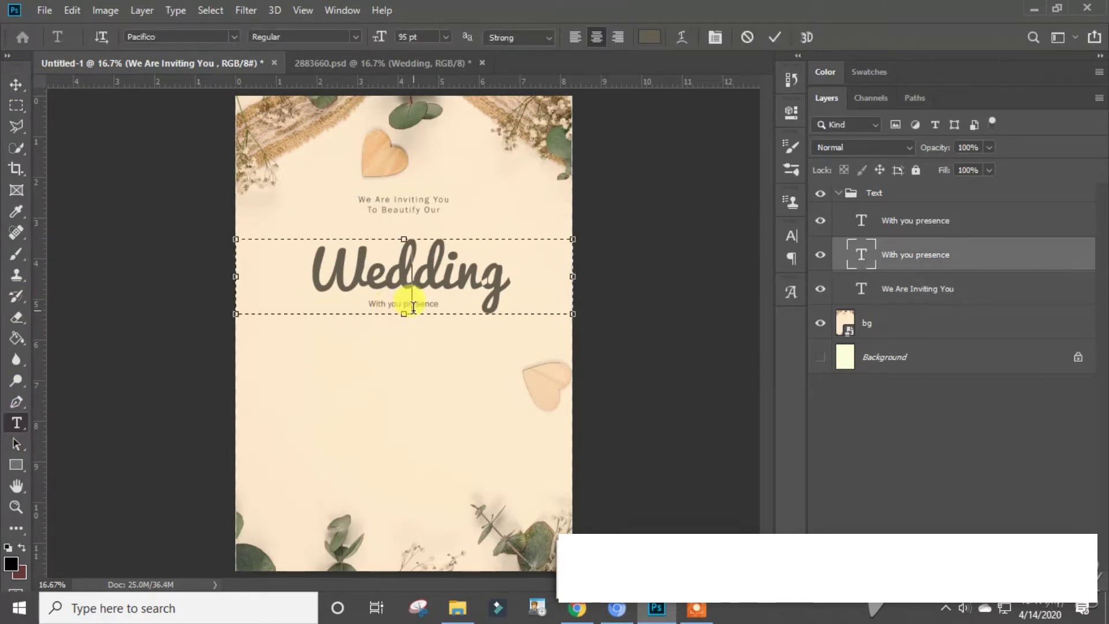
Step: Tighten the Wedding title's text box so the title sits higher above With you presence
{"action": "left_click", "coordinate": [438, 304]}
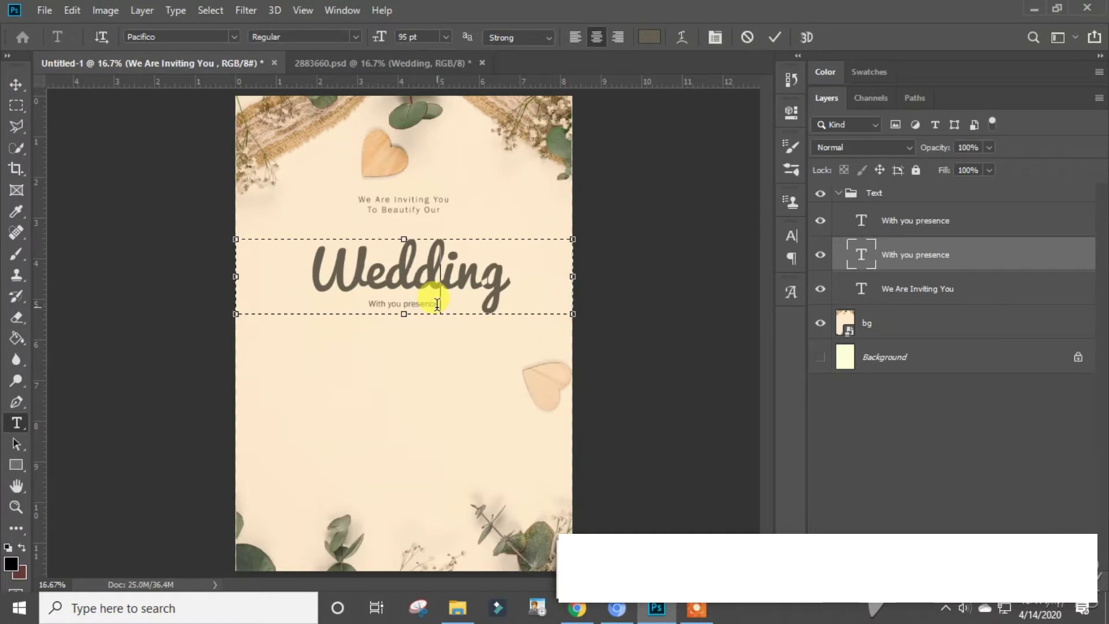
{"action": "left_click_drag", "start_coordinate": [438, 304], "coordinate": [351, 310]}
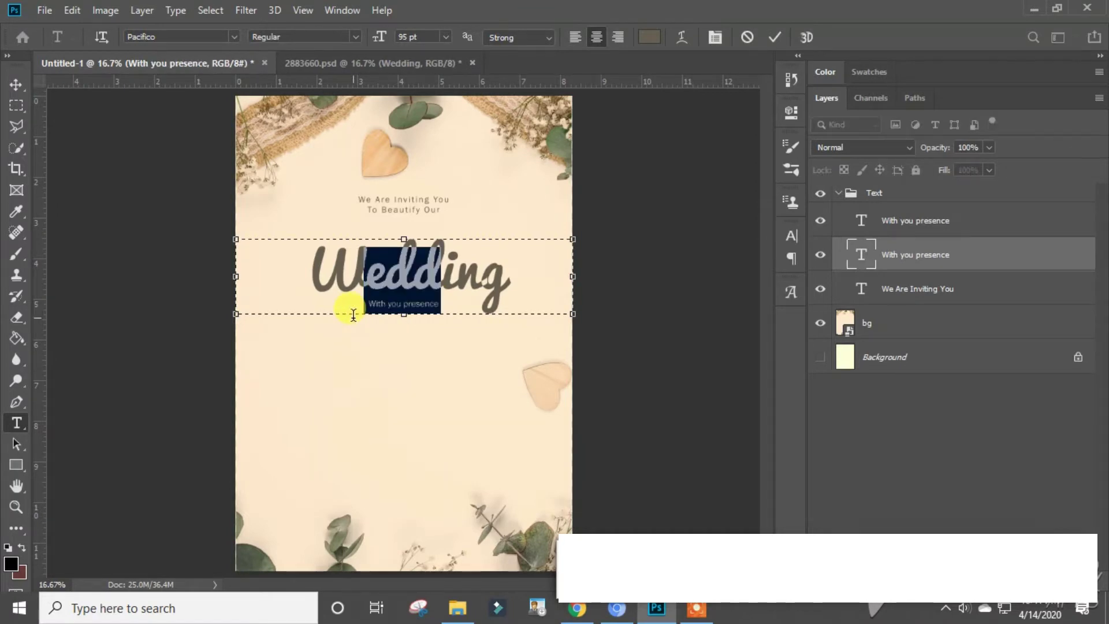
{"action": "left_click", "coordinate": [404, 36]}
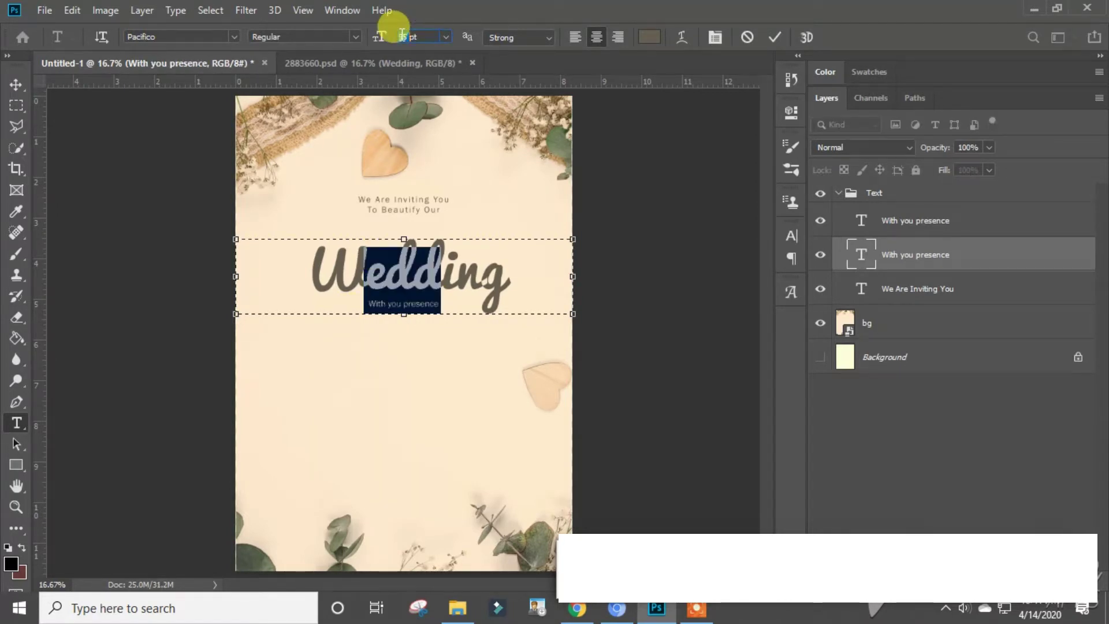
{"action": "left_click_drag", "start_coordinate": [412, 315], "coordinate": [404, 287]}
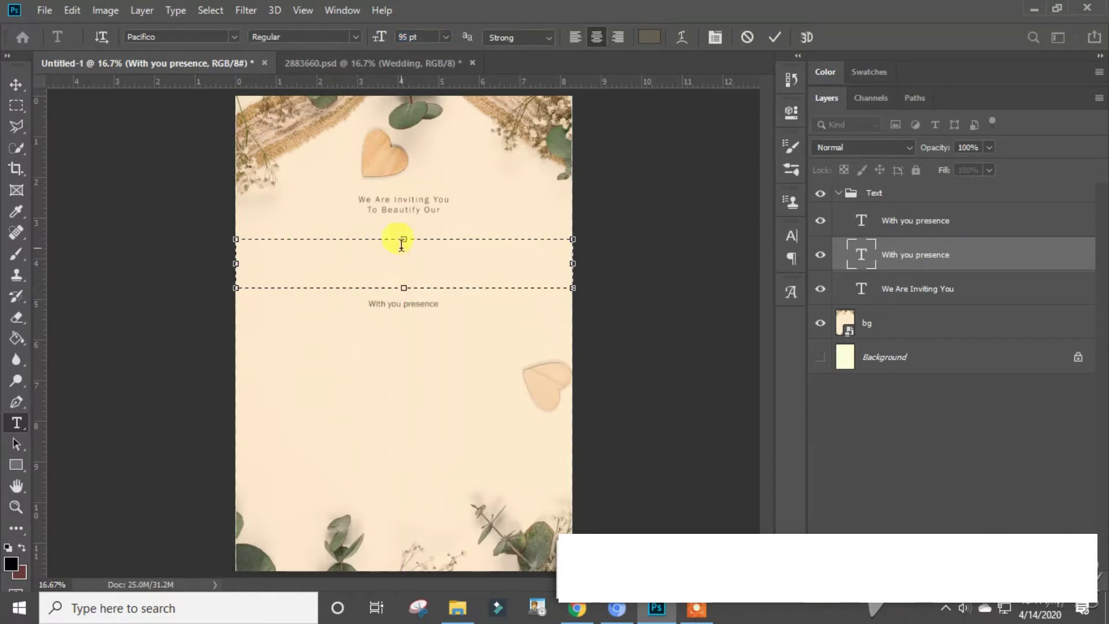
{"action": "left_click_drag", "start_coordinate": [402, 239], "coordinate": [402, 218]}
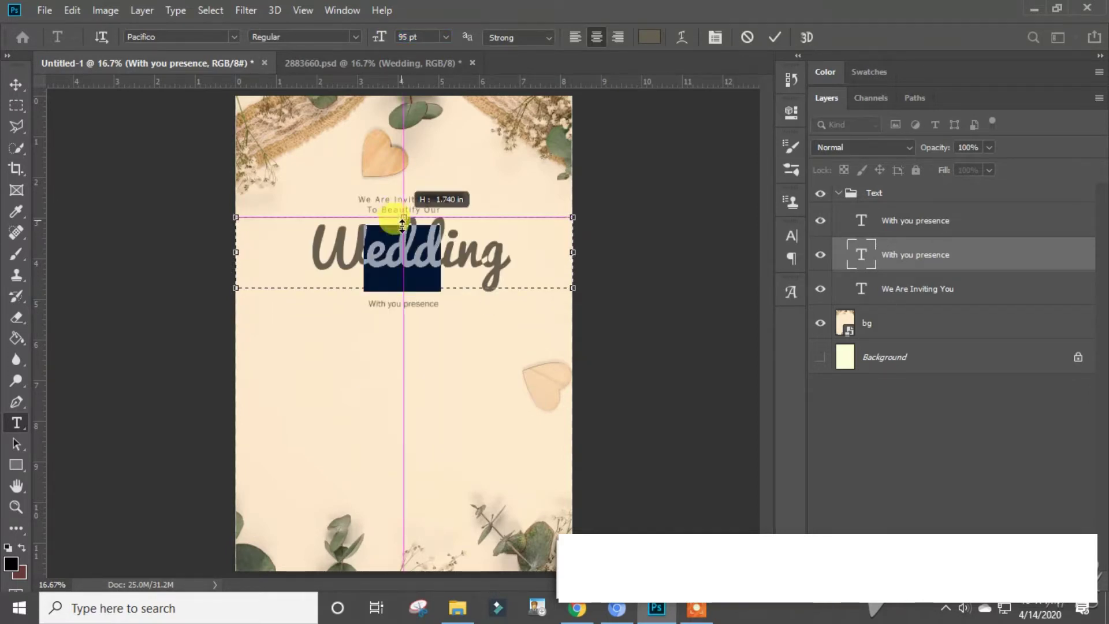
{"action": "left_click", "coordinate": [15, 85]}
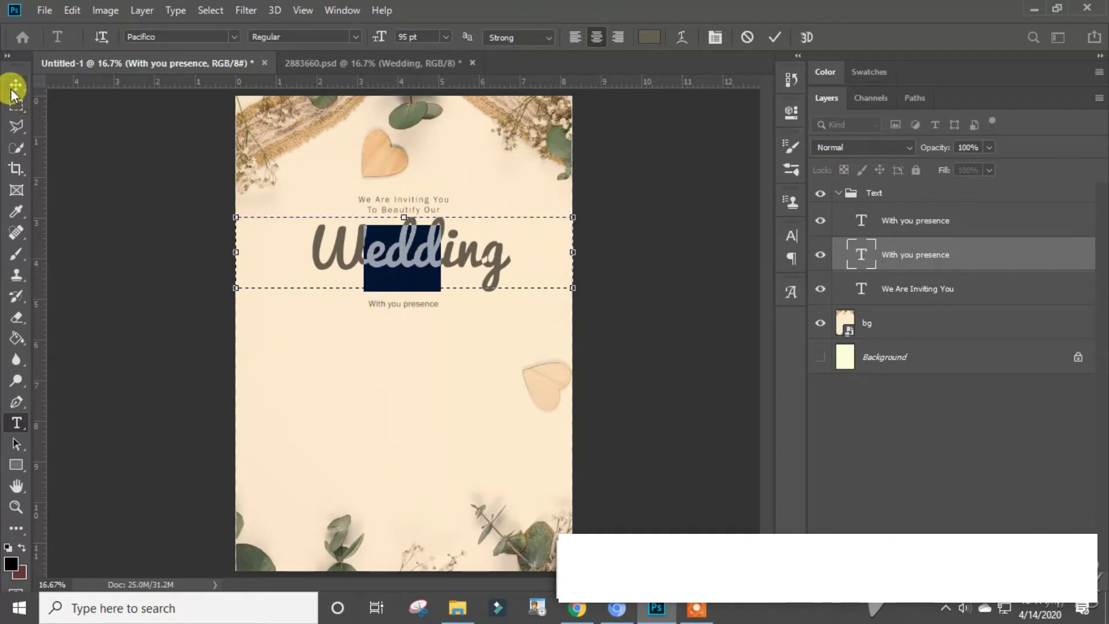
{"action": "left_click", "coordinate": [16, 423]}
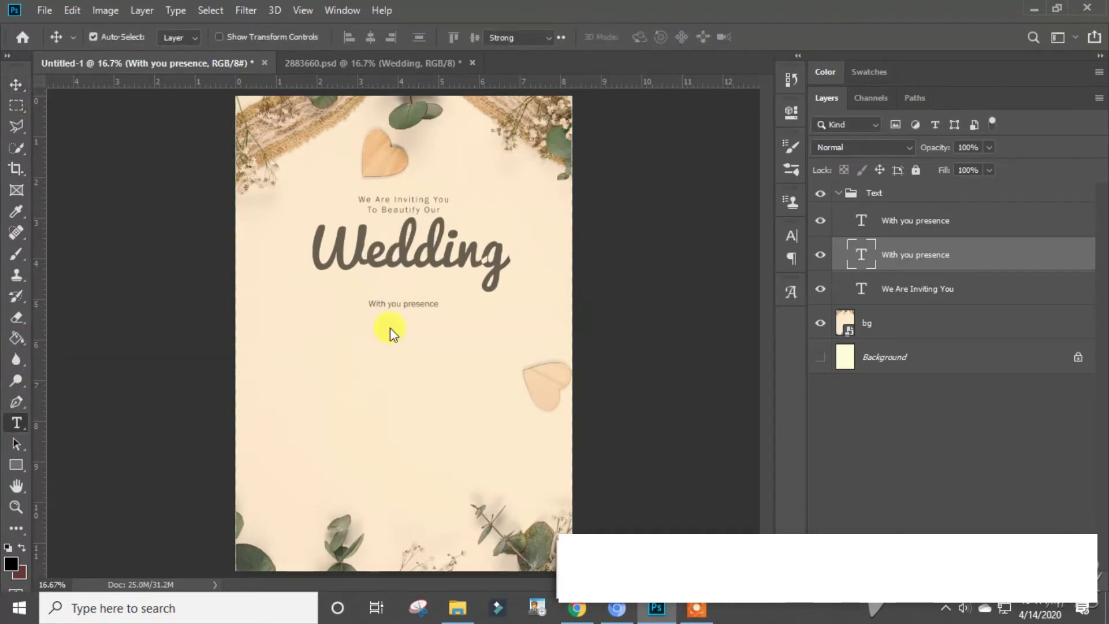
{"action": "left_click", "coordinate": [414, 302]}
Step: Select the With you presence line and its font size value, then commit the text edit
{"action": "triple_click", "coordinate": [414, 303]}
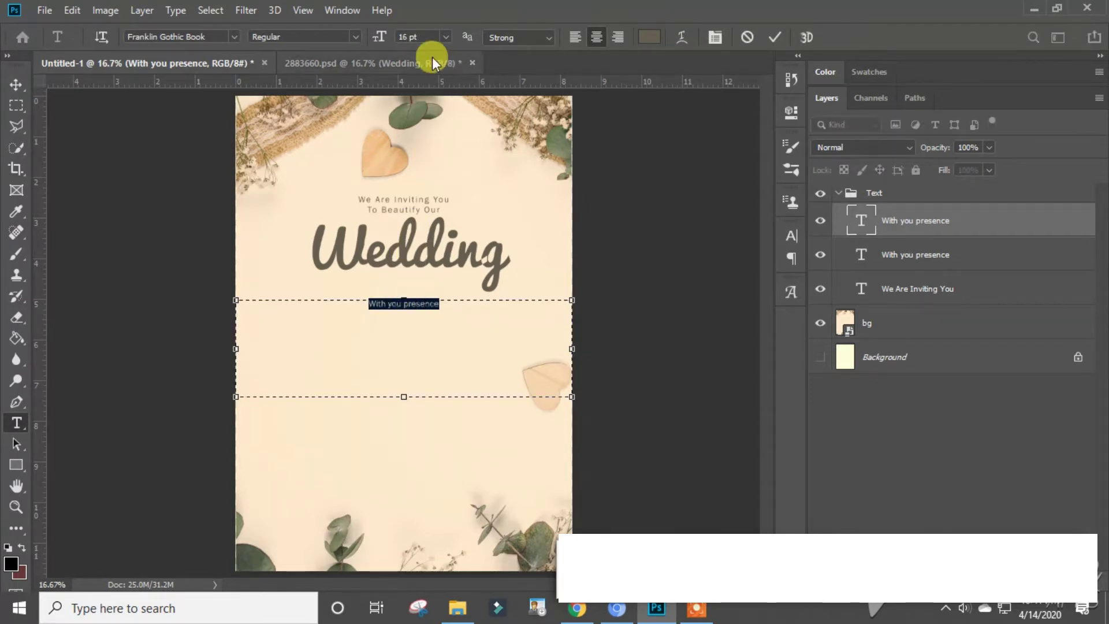
{"action": "left_click", "coordinate": [411, 37]}
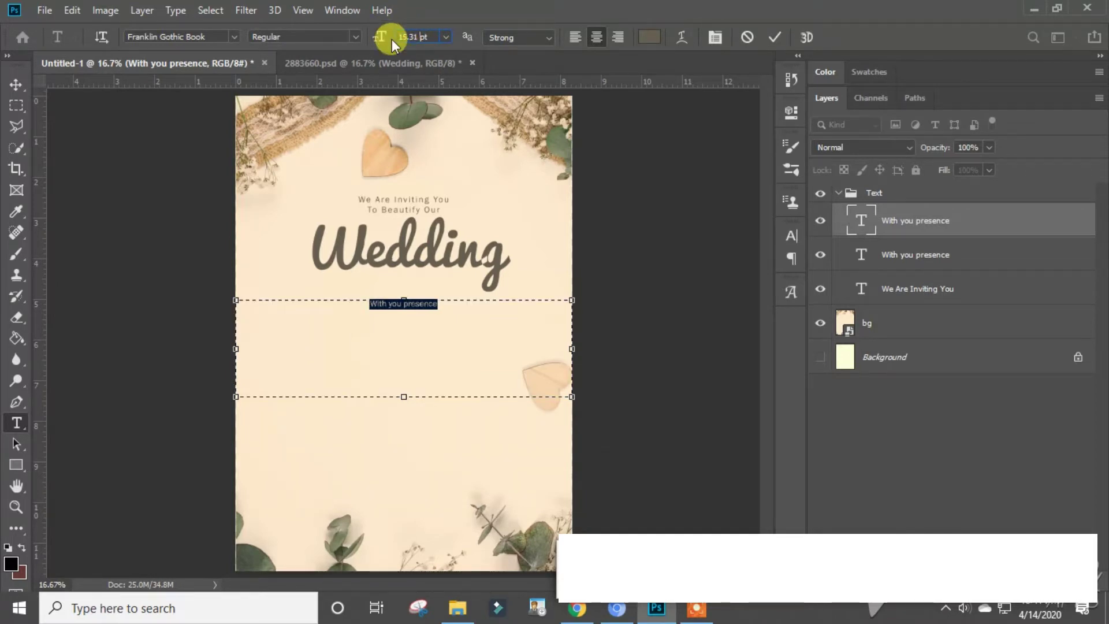
{"action": "left_click", "coordinate": [19, 87]}
Step: Rename the second text layer to Wedding and nudge it slightly lower
{"action": "double_click", "coordinate": [906, 254]}
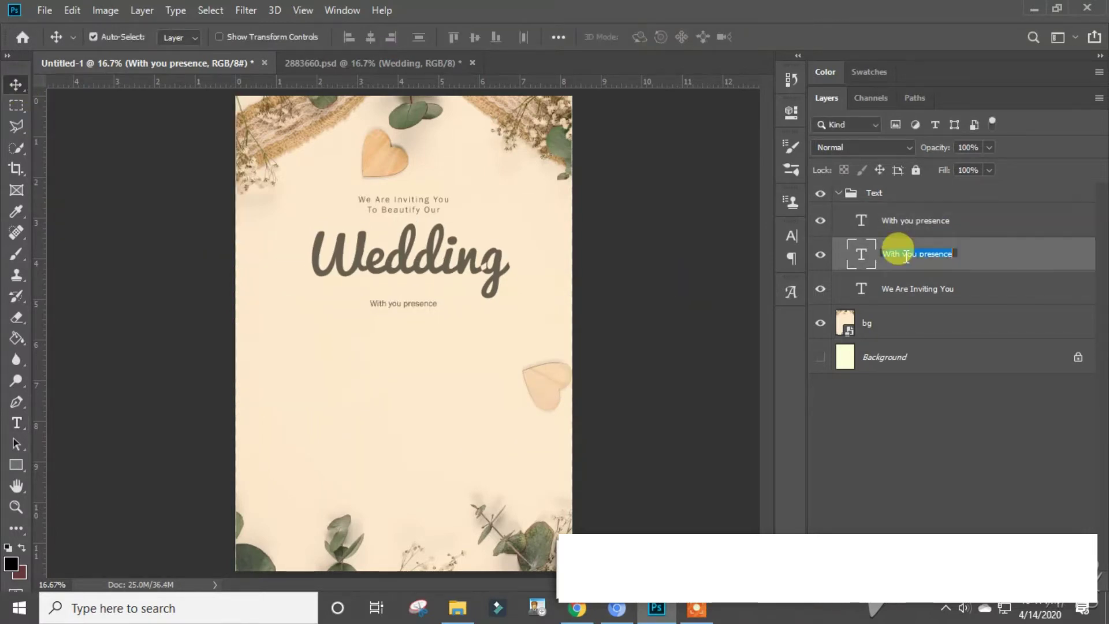
{"action": "type", "text": "We"}
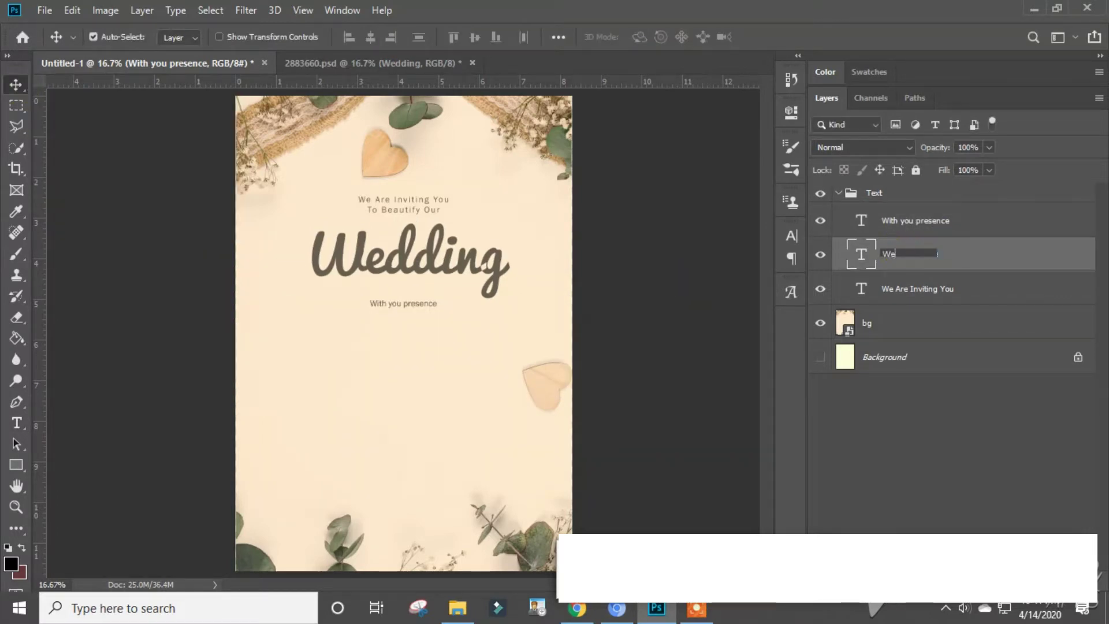
{"action": "type", "text": "dding"}
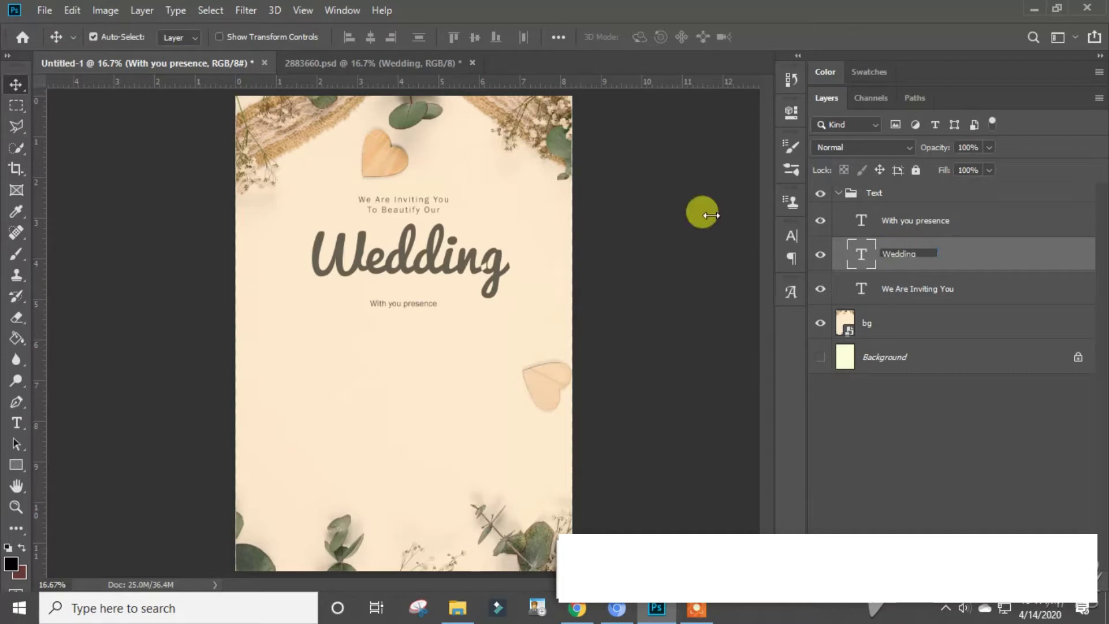
{"action": "key", "text": "Return"}
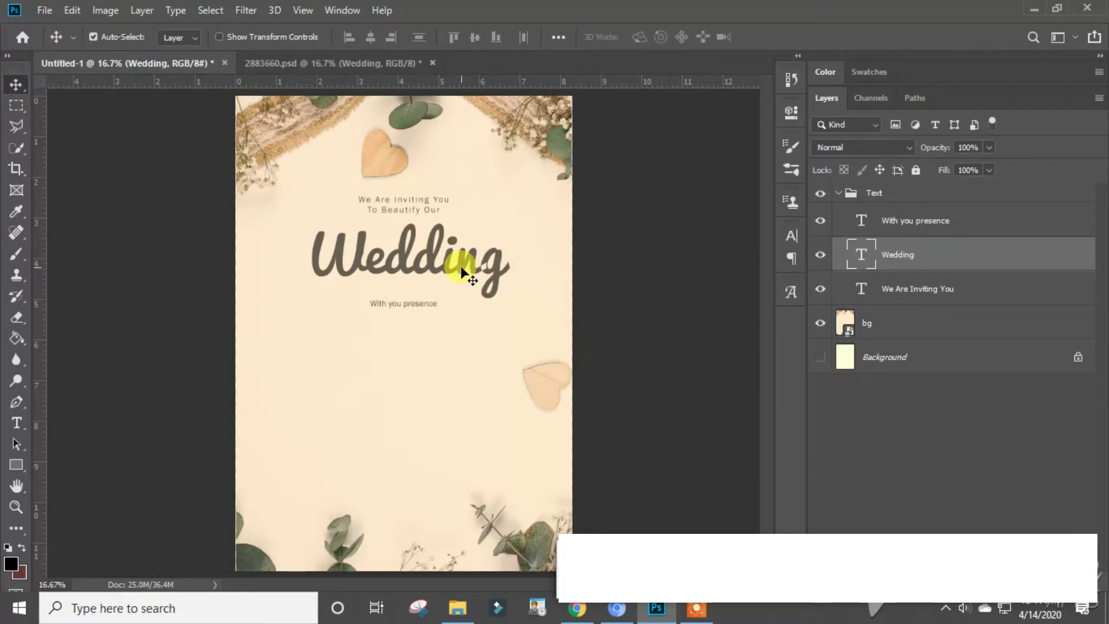
{"action": "key", "text": "shift+Down"}
{"action": "key", "text": "shift+Down"}
{"action": "key", "text": "shift+Down"}
{"action": "key", "text": "shift+Down"}
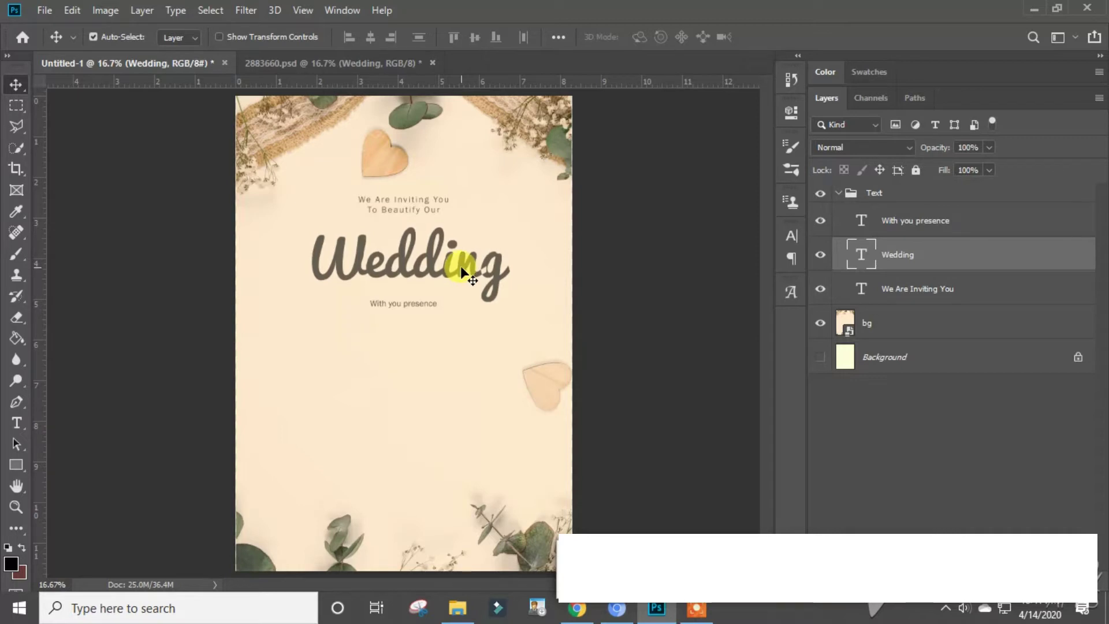
Step: Create a top-level layer group named Design containing a new empty layer
{"action": "left_click", "coordinate": [969, 405]}
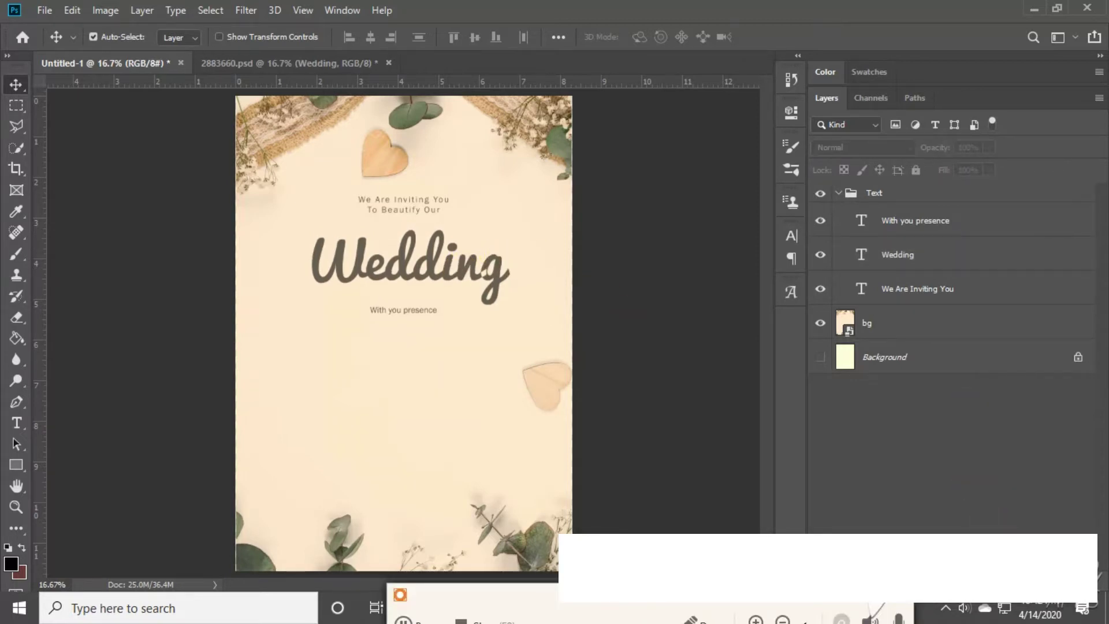
{"action": "key", "text": "ctrl+g"}
{"action": "double_click", "coordinate": [883, 193]}
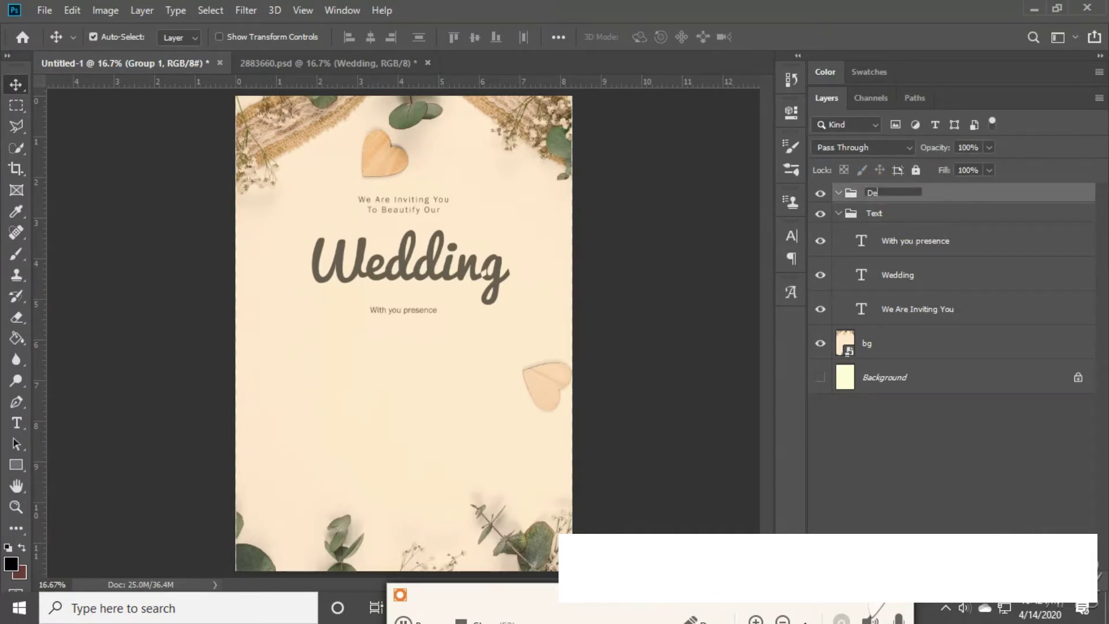
{"action": "type", "text": "Des"}
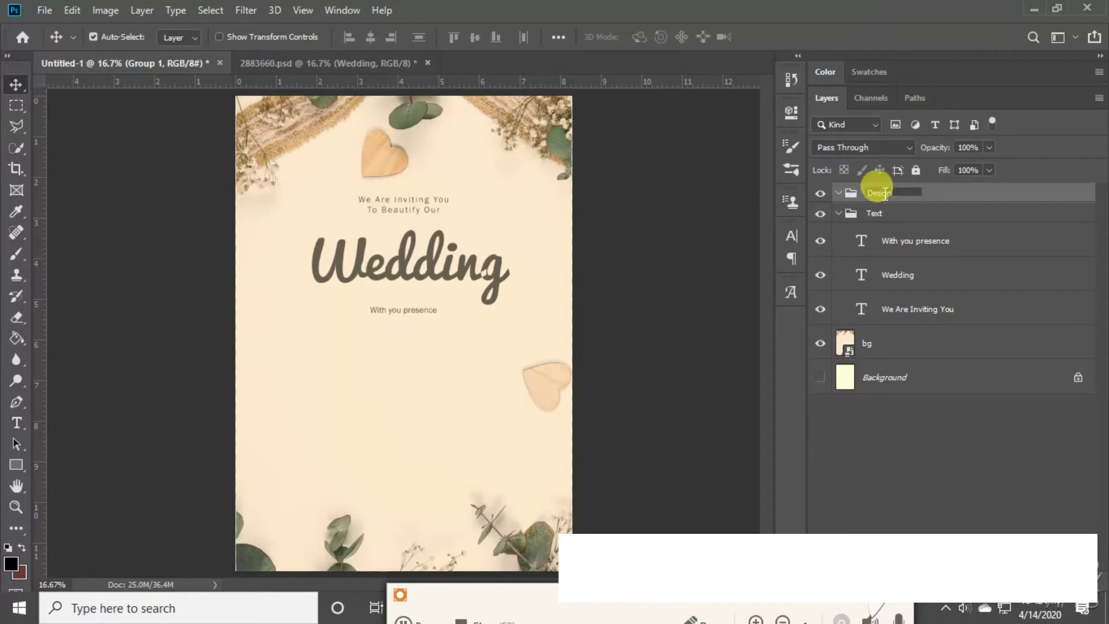
{"action": "type", "text": "ign"}
{"action": "left_click", "coordinate": [943, 199]}
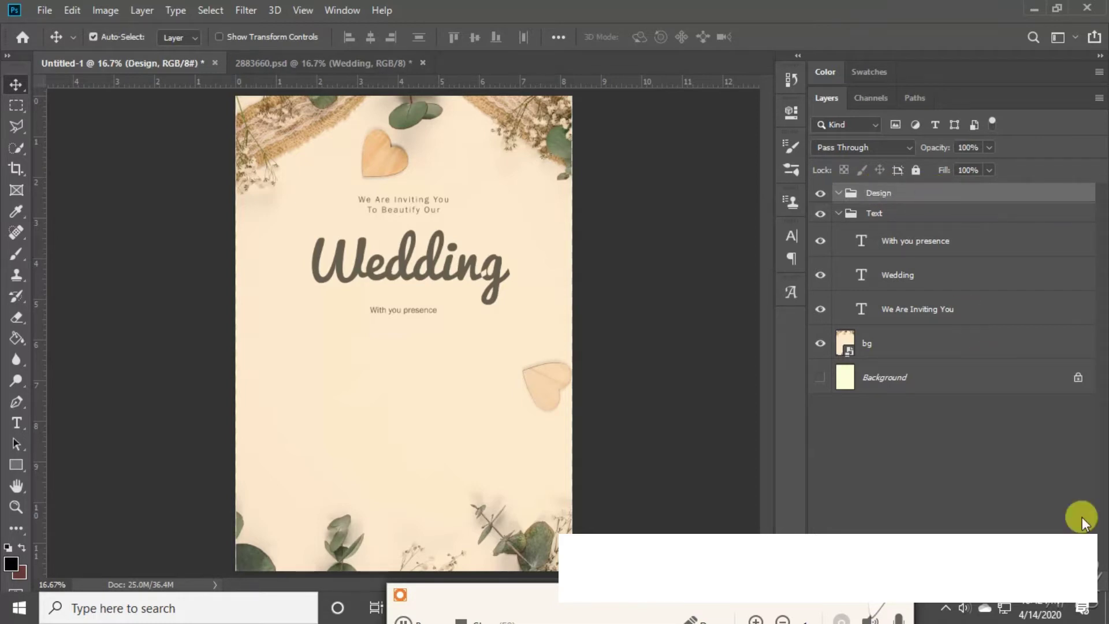
{"action": "key", "text": "ctrl+shift+alt+n"}
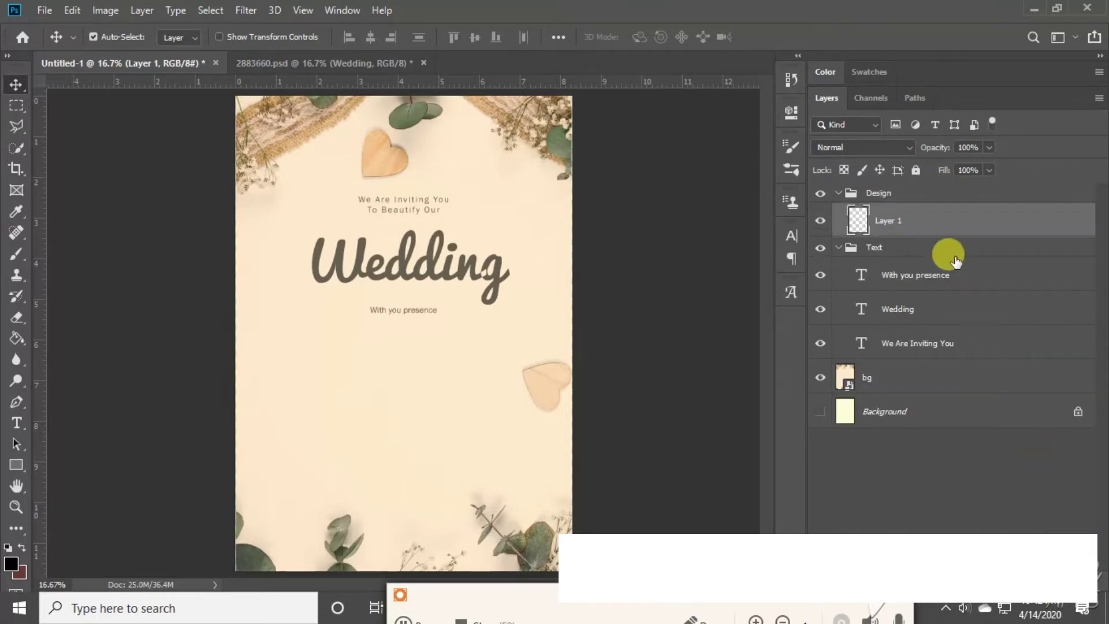
Step: Draw a trial arched path across the page with the Pen tool
{"action": "left_click", "coordinate": [11, 401]}
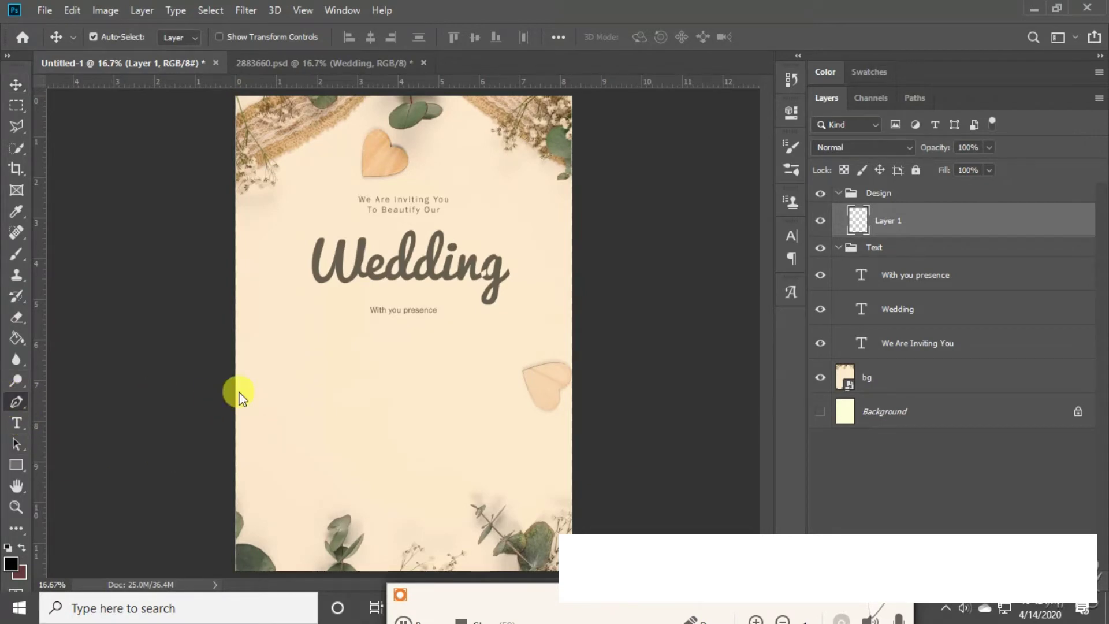
{"action": "left_click", "coordinate": [268, 367]}
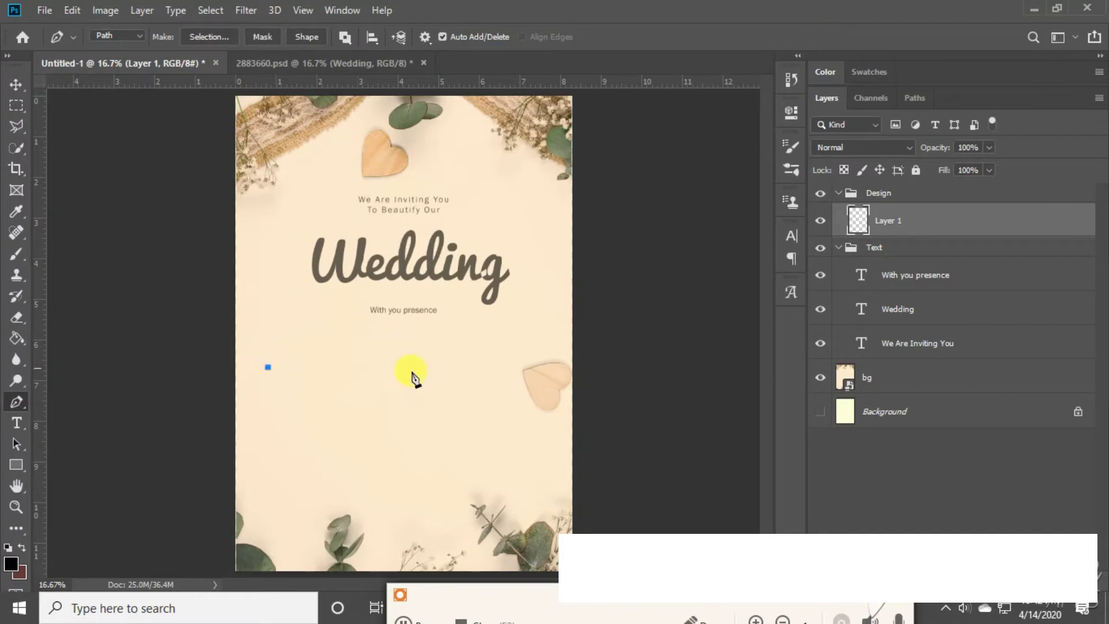
{"action": "left_click", "coordinate": [541, 372]}
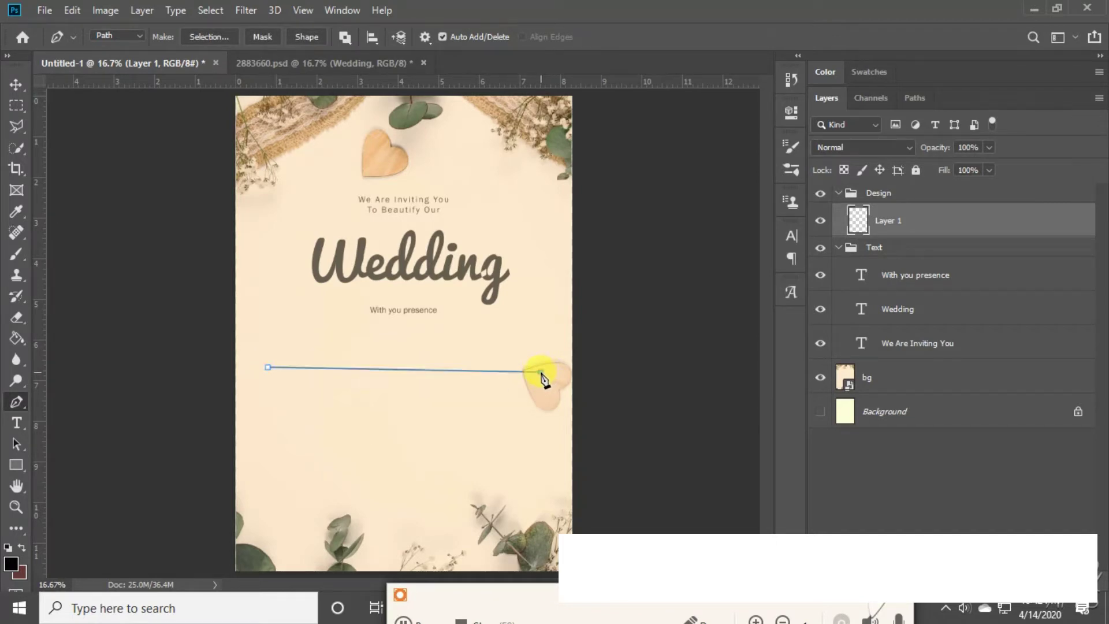
{"action": "mouse_move", "coordinate": [544, 374]}
{"action": "left_mouse_down"}
{"action": "mouse_move", "coordinate": [639, 442]}
{"action": "mouse_move", "coordinate": [682, 448]}
{"action": "left_mouse_up"}
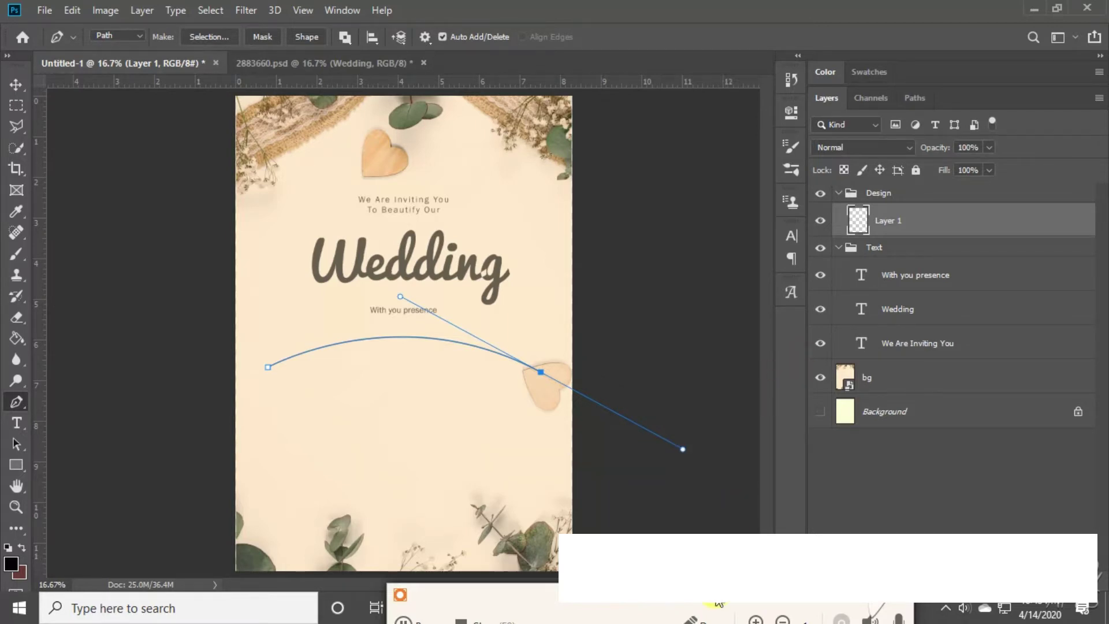
Step: Pick the Brush tool and check the foreground colour in the Color Picker
{"action": "left_click", "coordinate": [16, 254]}
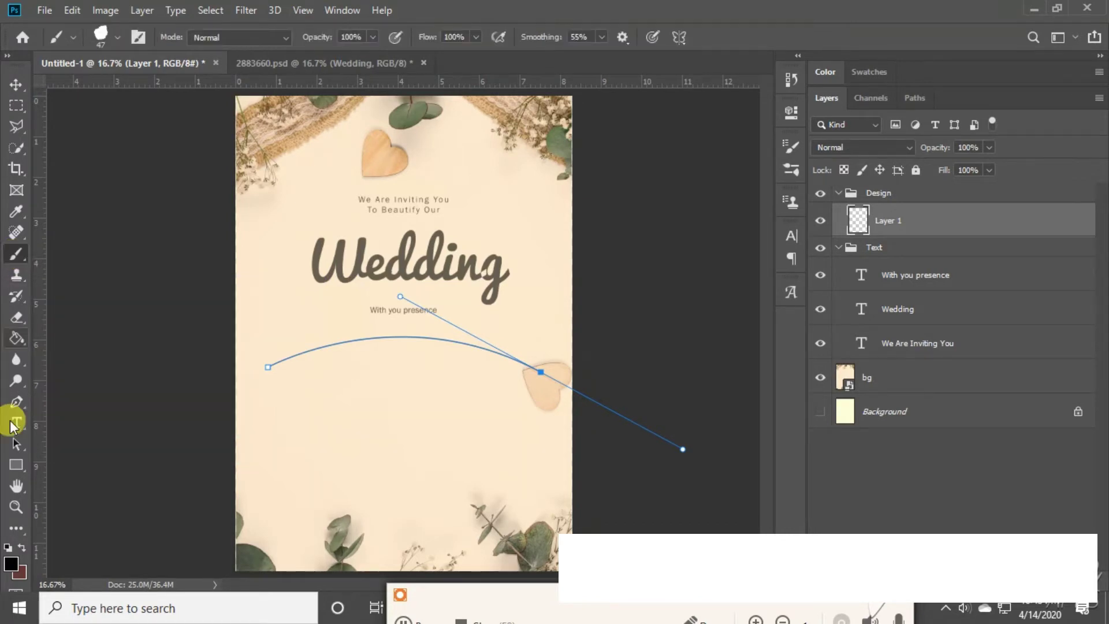
{"action": "left_click", "coordinate": [15, 564]}
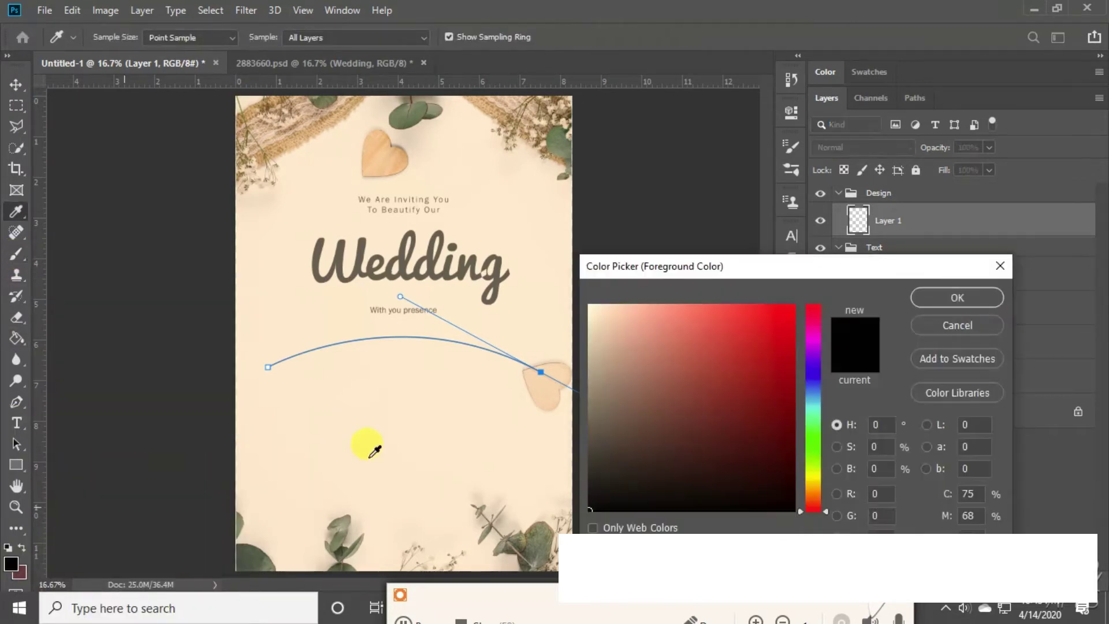
{"action": "left_click", "coordinate": [943, 325]}
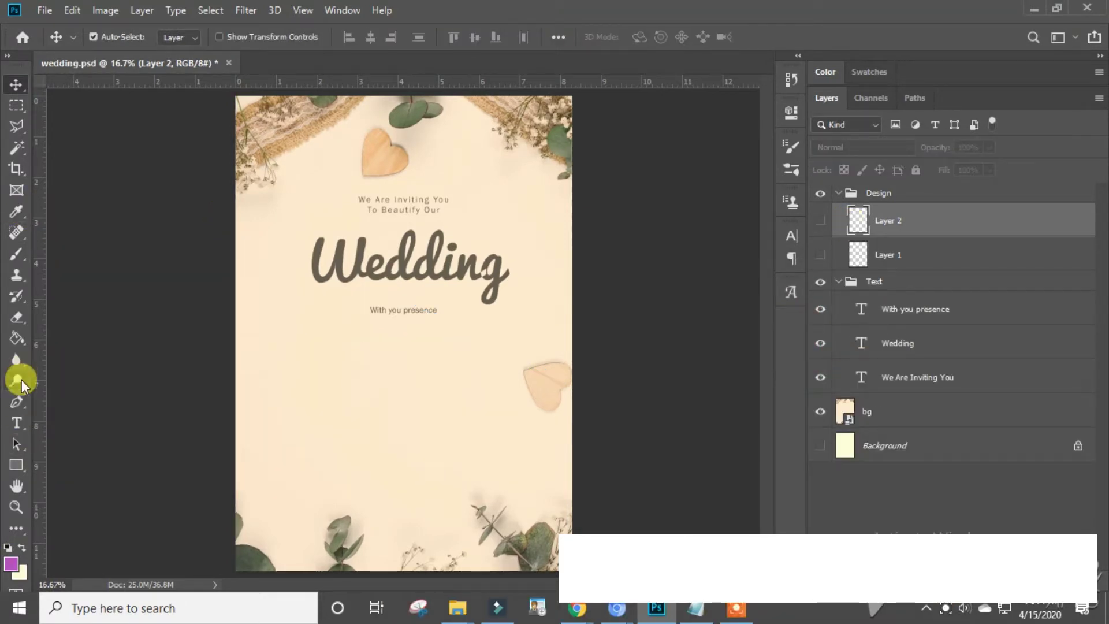
Step: Draw an upward arched Pen path below the With you presence line, then add empty Layer 3
{"action": "left_click", "coordinate": [18, 400]}
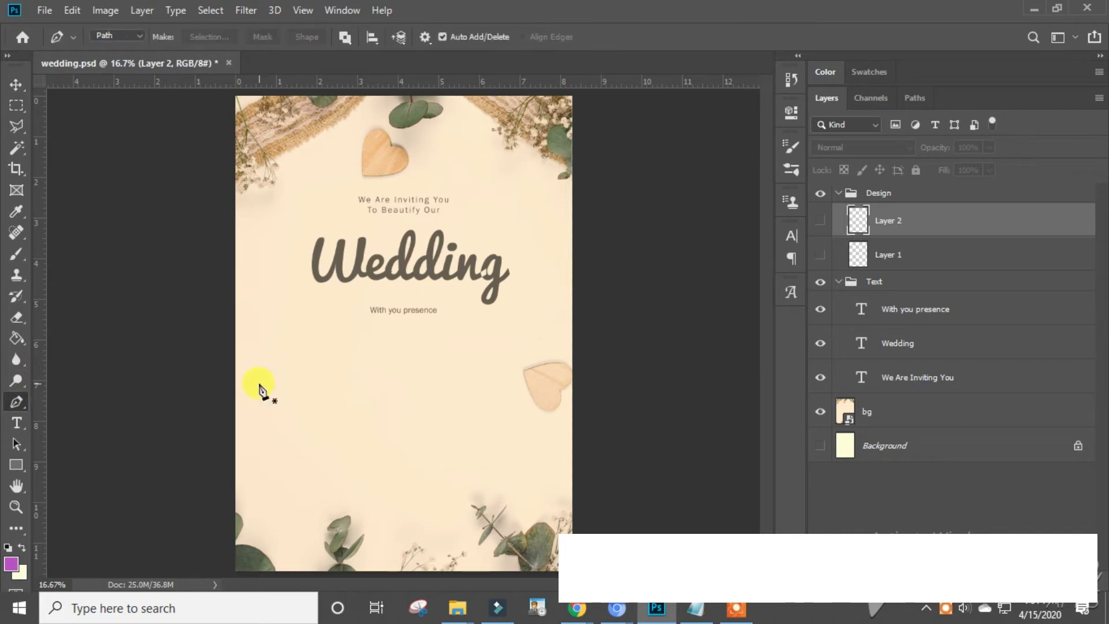
{"action": "left_click", "coordinate": [256, 380]}
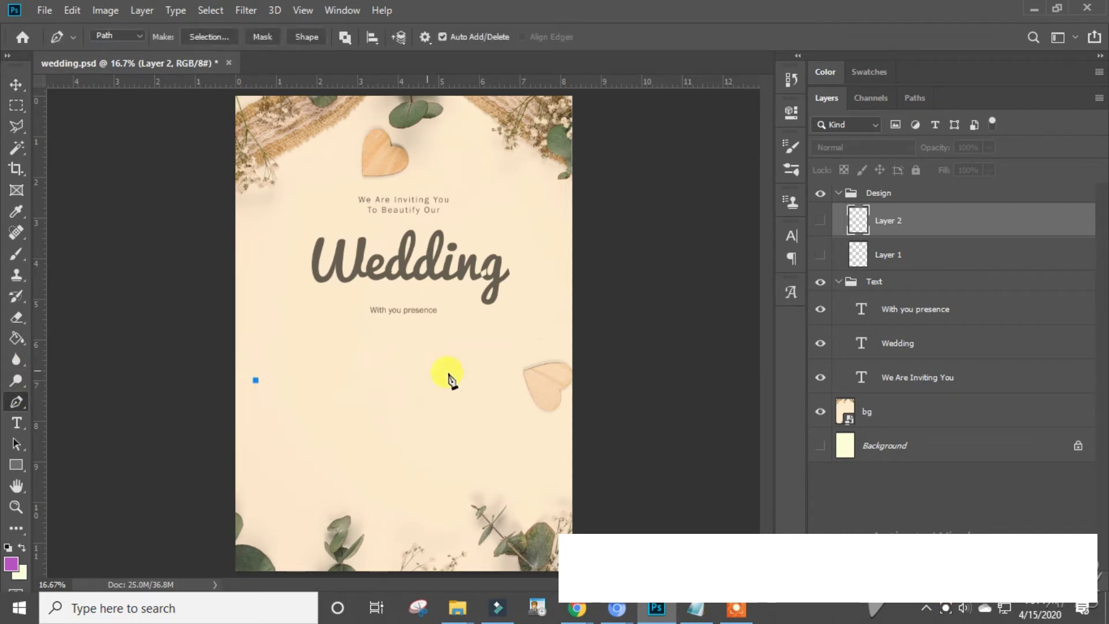
{"action": "left_click", "coordinate": [544, 381]}
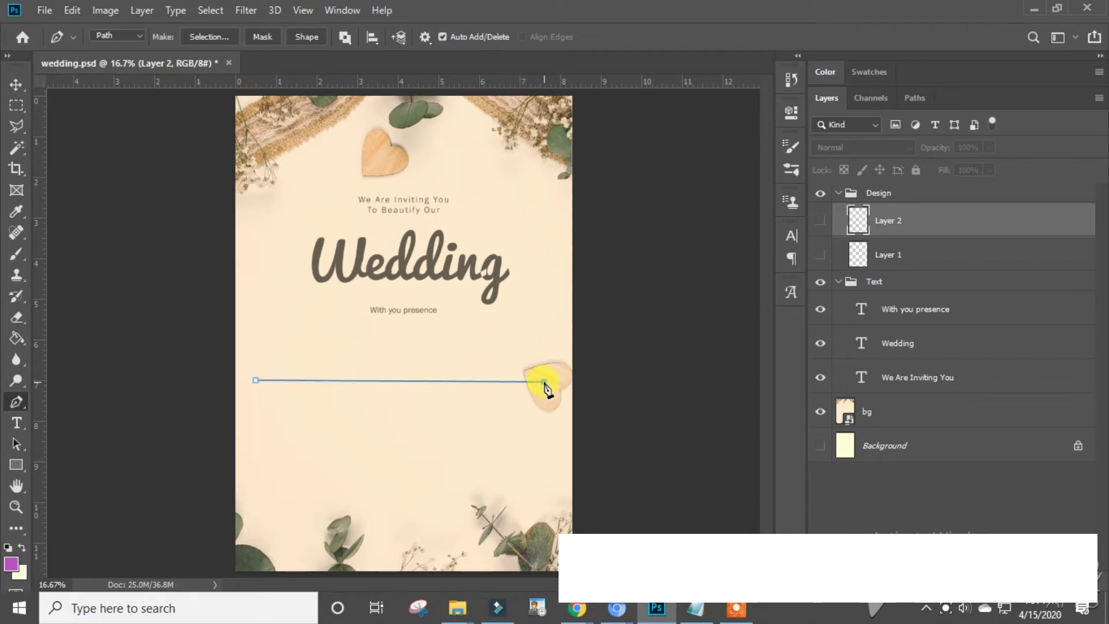
{"action": "key", "text": "ctrl+z"}
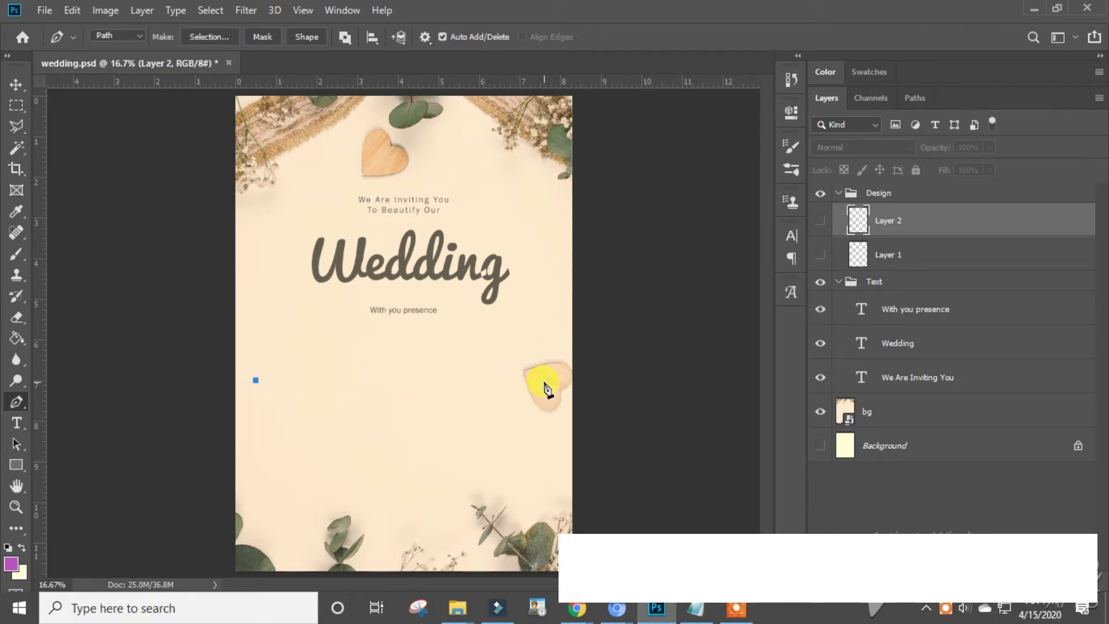
{"action": "mouse_move", "coordinate": [547, 382]}
{"action": "left_mouse_down"}
{"action": "mouse_move", "coordinate": [616, 441]}
{"action": "mouse_move", "coordinate": [692, 470]}
{"action": "left_mouse_up"}
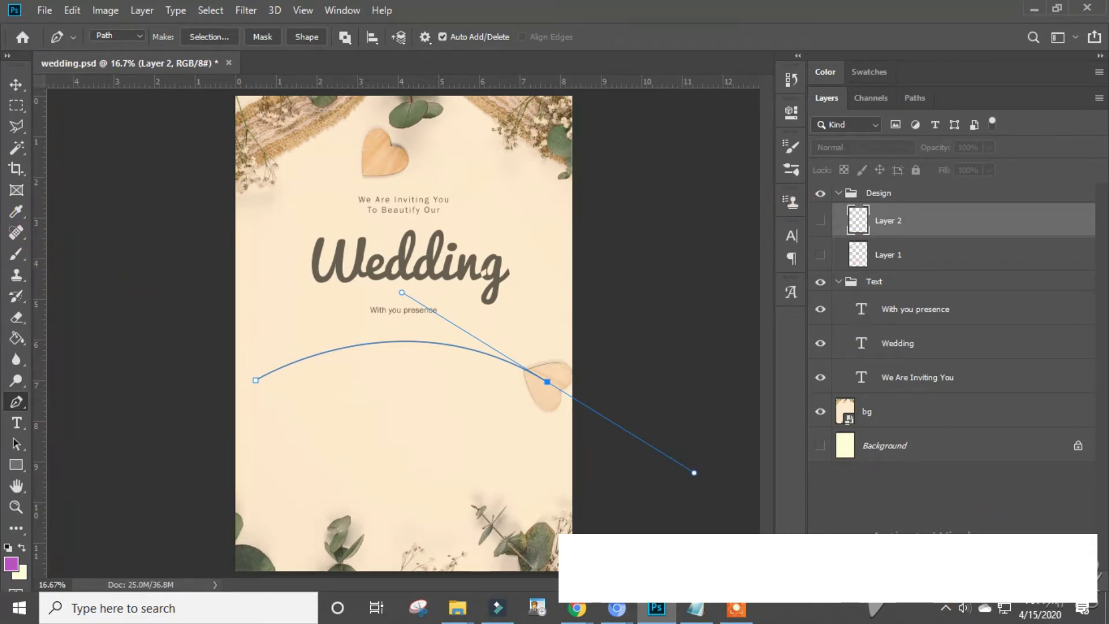
{"action": "key", "text": "ctrl+shift+alt+n"}
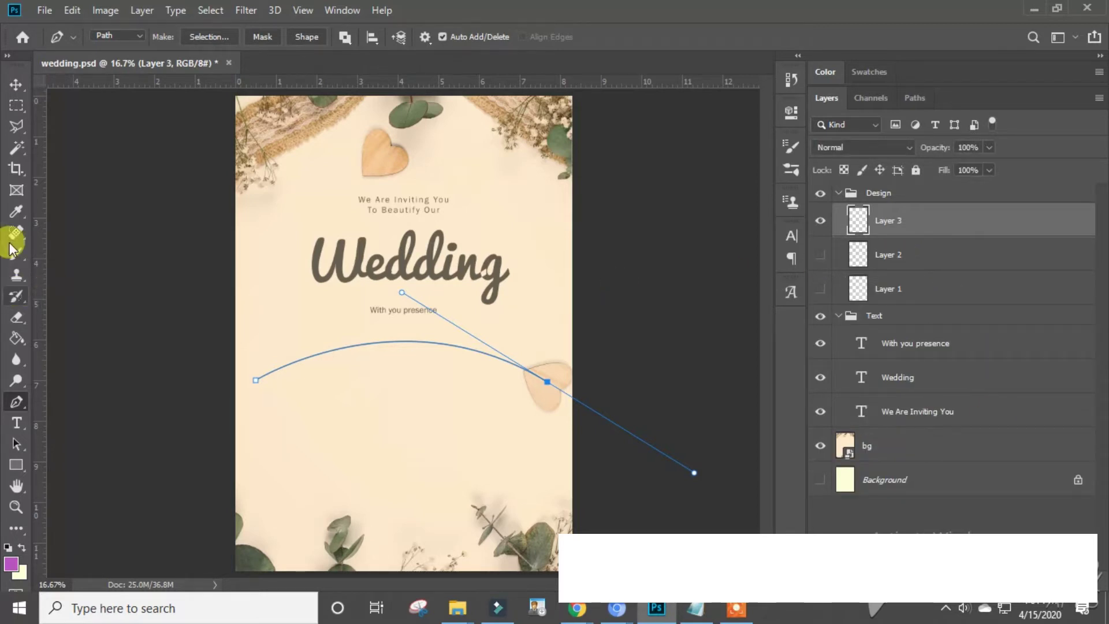
Step: Set up the Brush tool with a 25 px round tip
{"action": "left_click", "coordinate": [16, 211]}
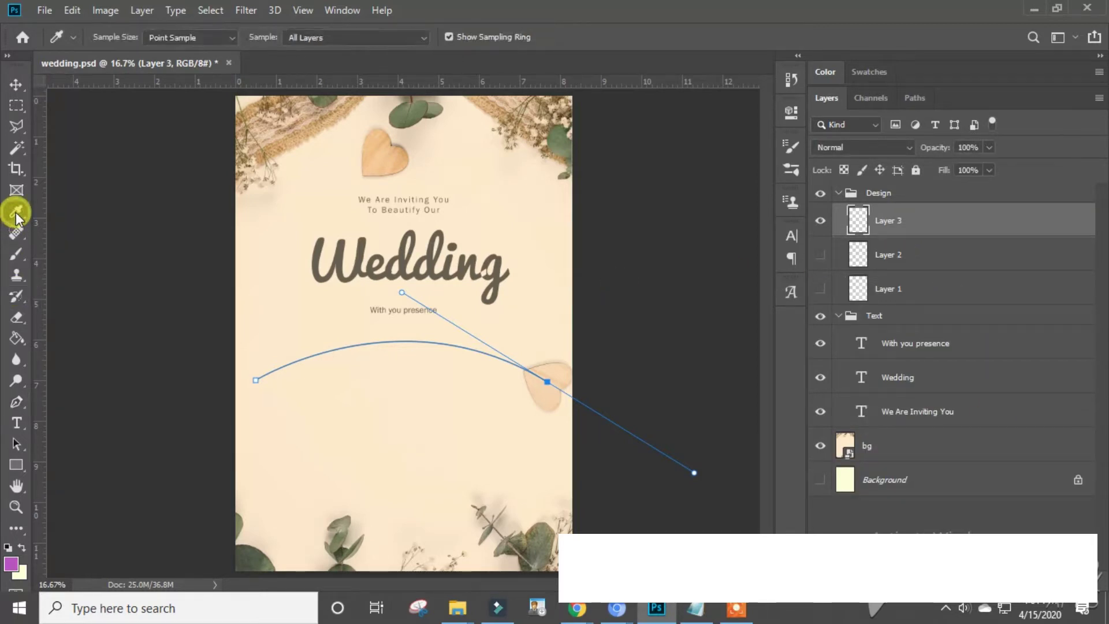
{"action": "left_click", "coordinate": [69, 42]}
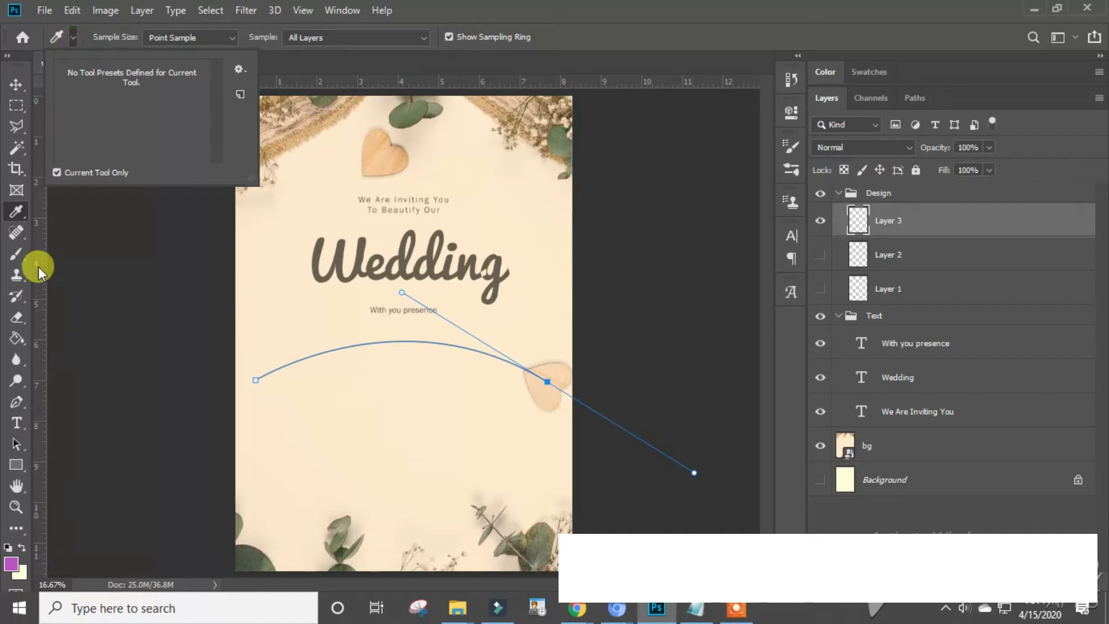
{"action": "left_click", "coordinate": [17, 253]}
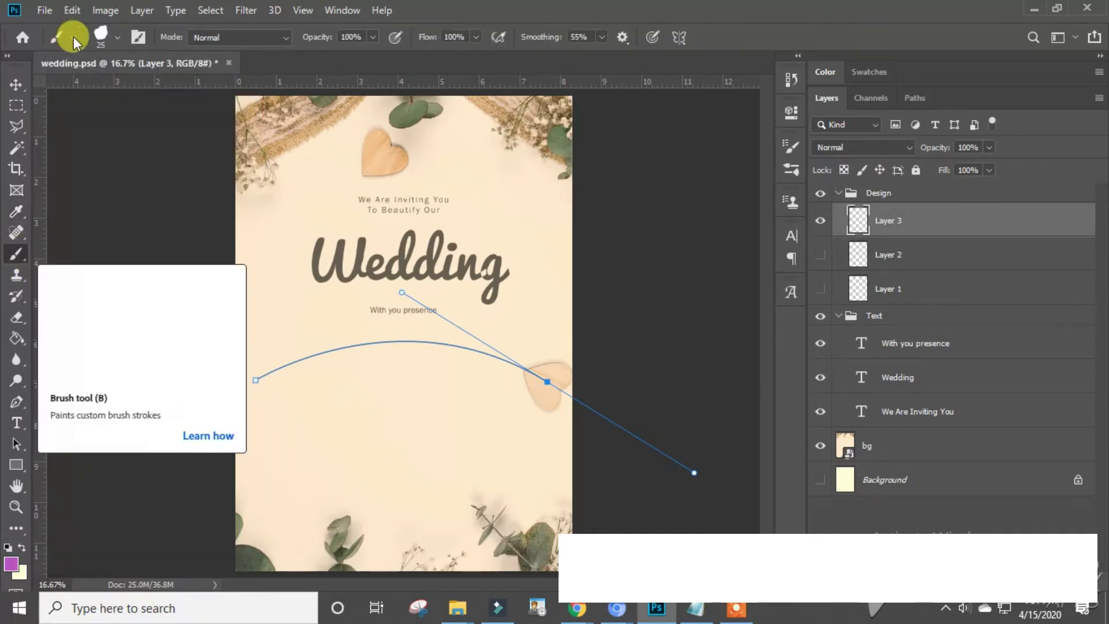
{"action": "left_click", "coordinate": [72, 39]}
{"action": "left_click", "coordinate": [99, 43]}
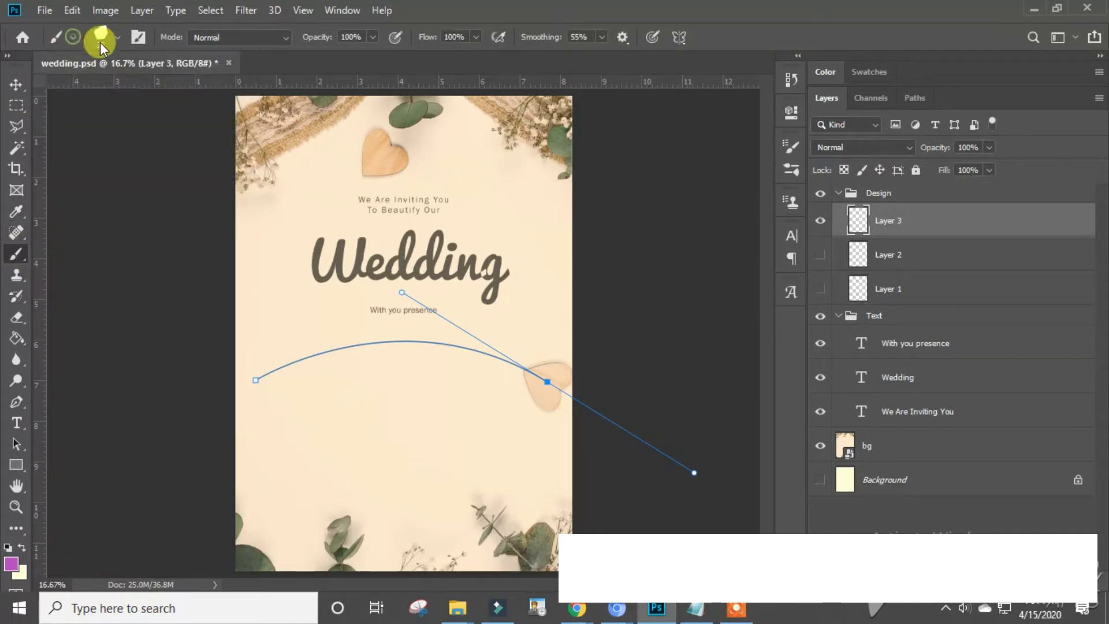
{"action": "left_click", "coordinate": [118, 39]}
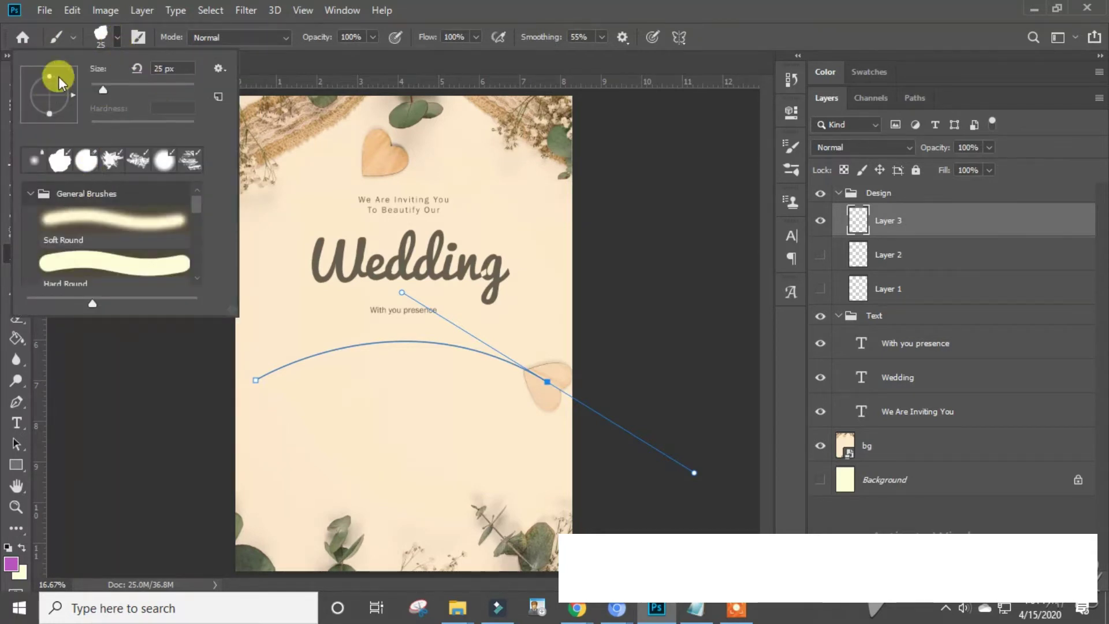
{"action": "left_click", "coordinate": [250, 54]}
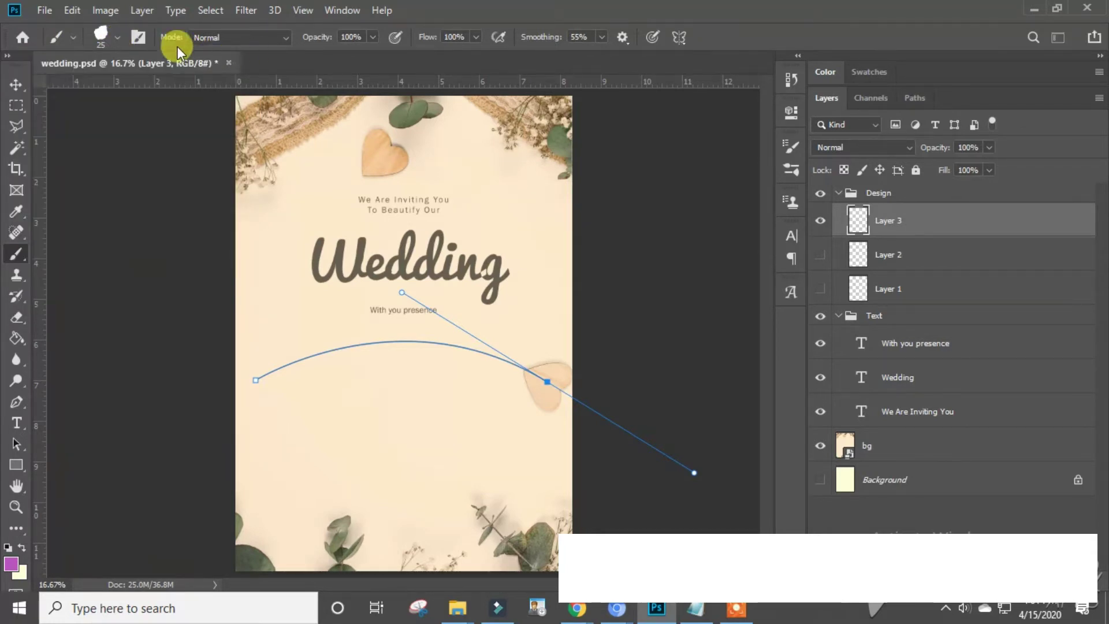
{"action": "left_click", "coordinate": [119, 40]}
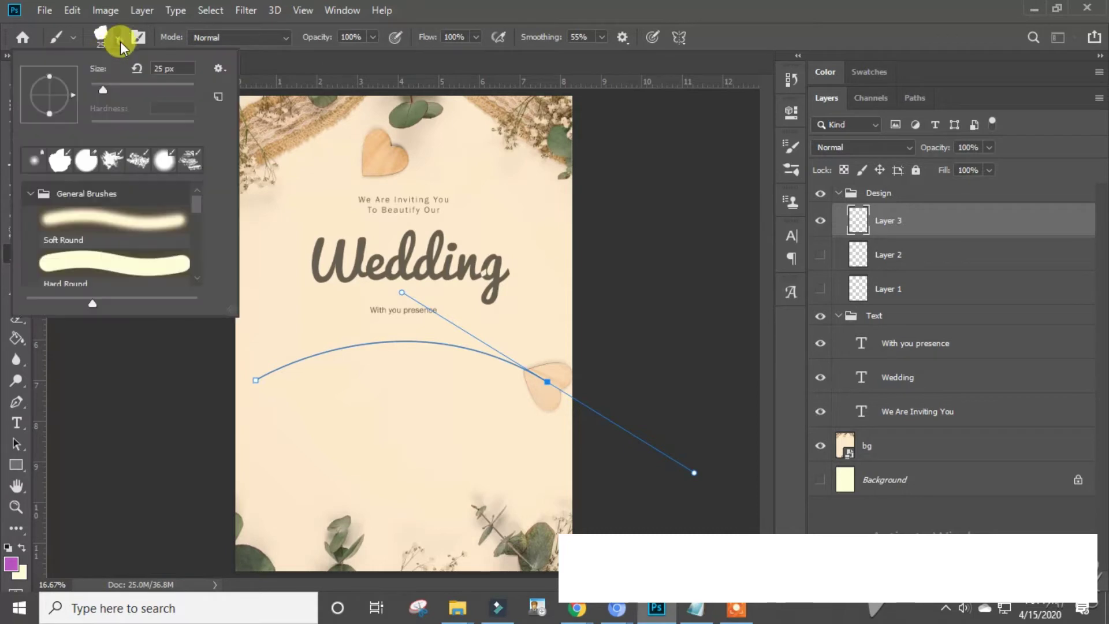
{"action": "double_click", "coordinate": [165, 67]}
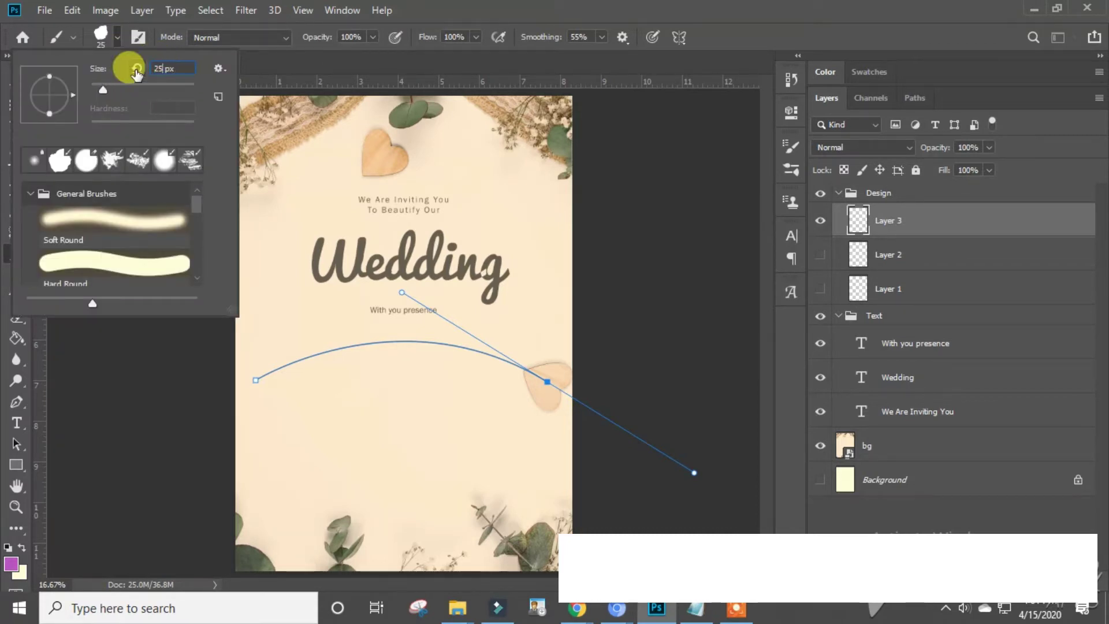
{"action": "key", "text": "Return"}
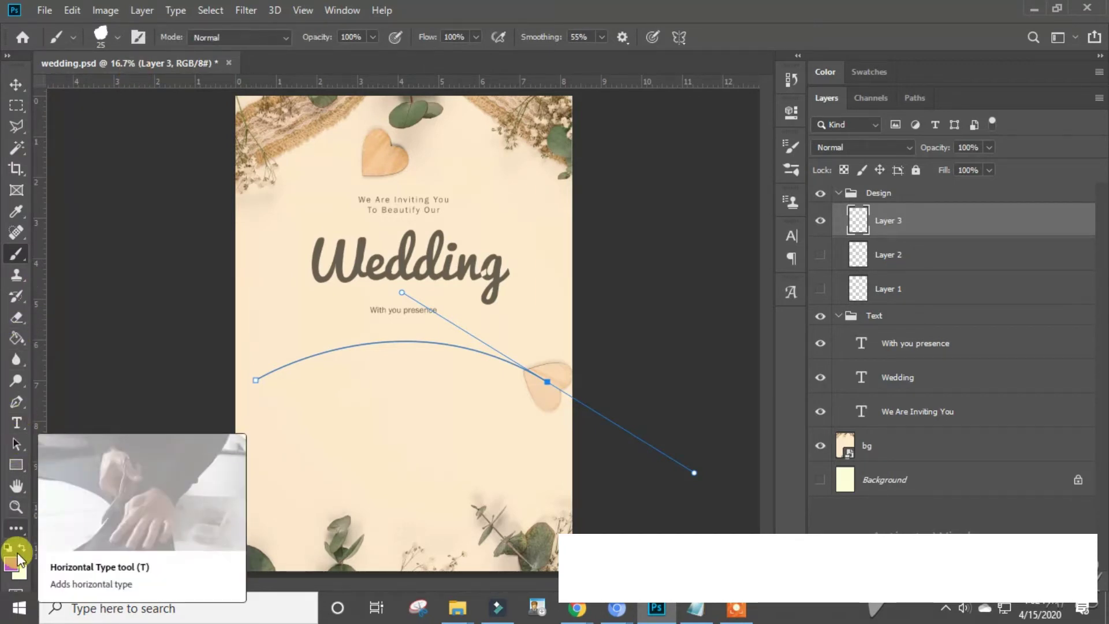
Step: Sample the Wedding title's dark brown as the foreground colour and return to the Brush
{"action": "left_click", "coordinate": [11, 213]}
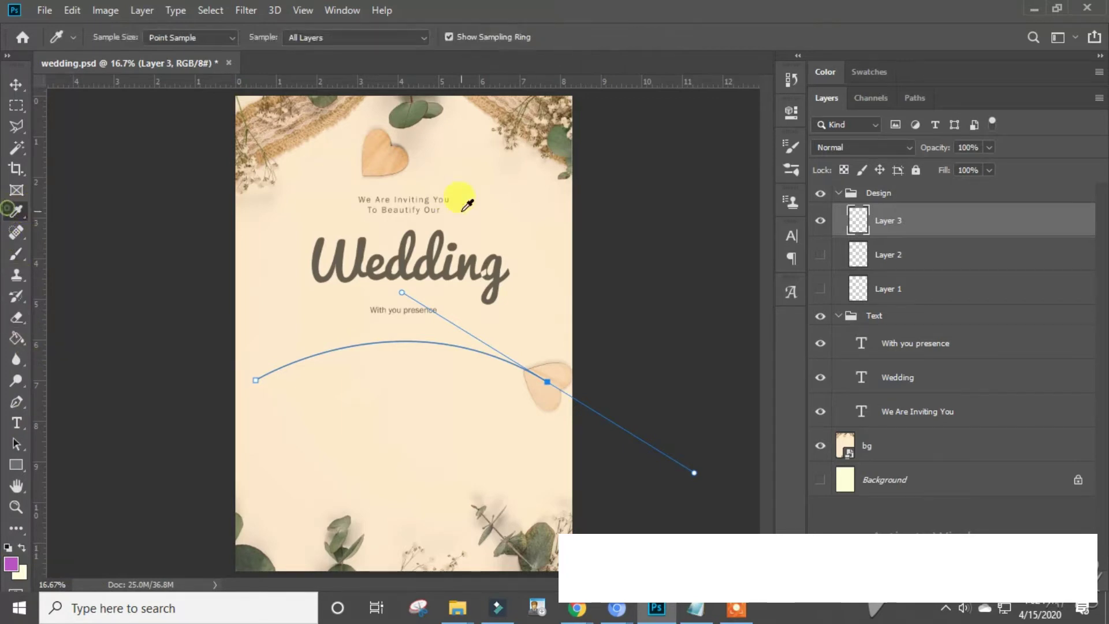
{"action": "left_click", "coordinate": [325, 241]}
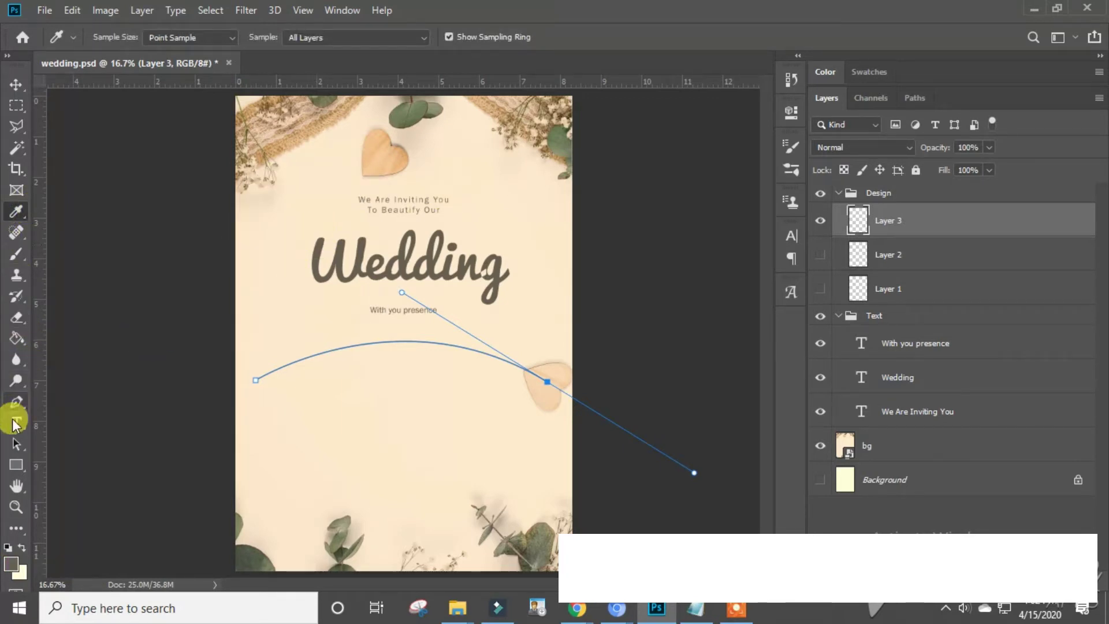
{"action": "left_click", "coordinate": [15, 252]}
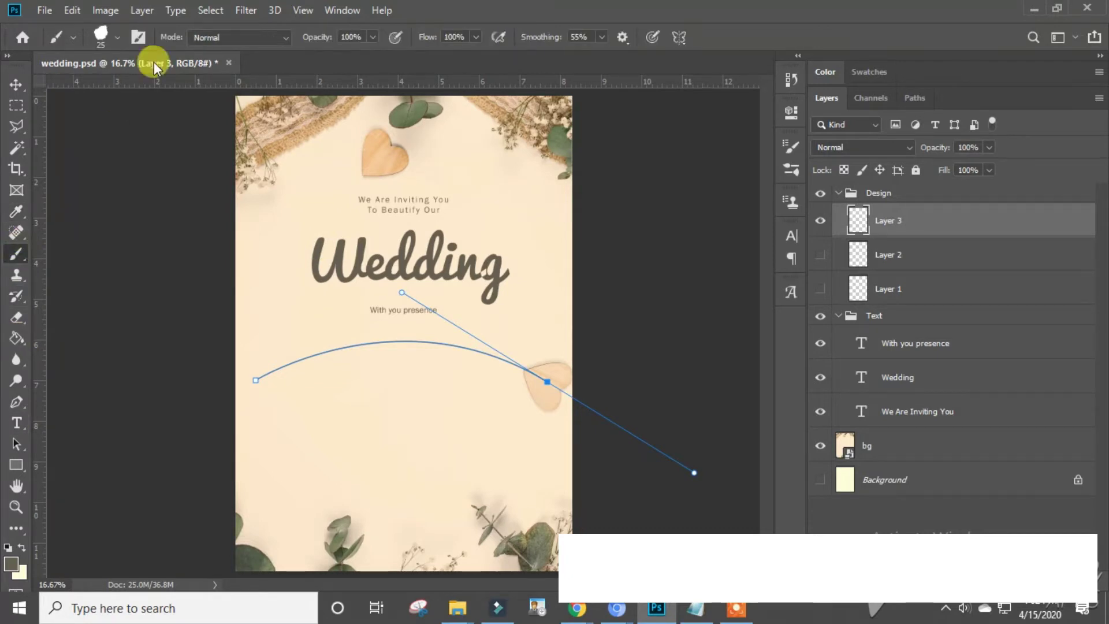
{"action": "left_click", "coordinate": [75, 38]}
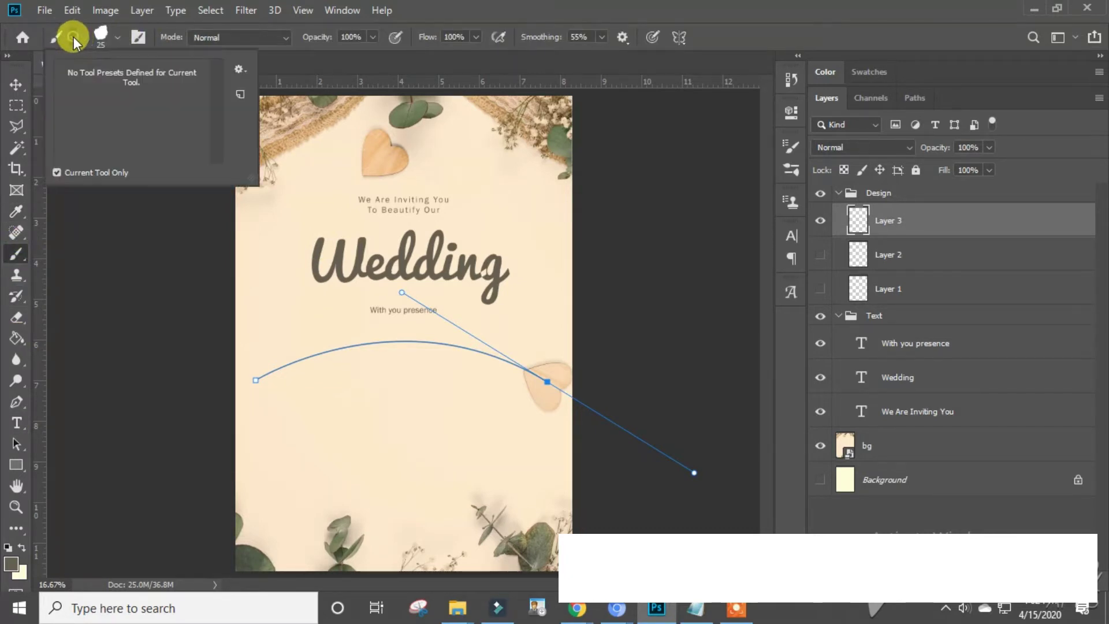
{"action": "left_click", "coordinate": [116, 40]}
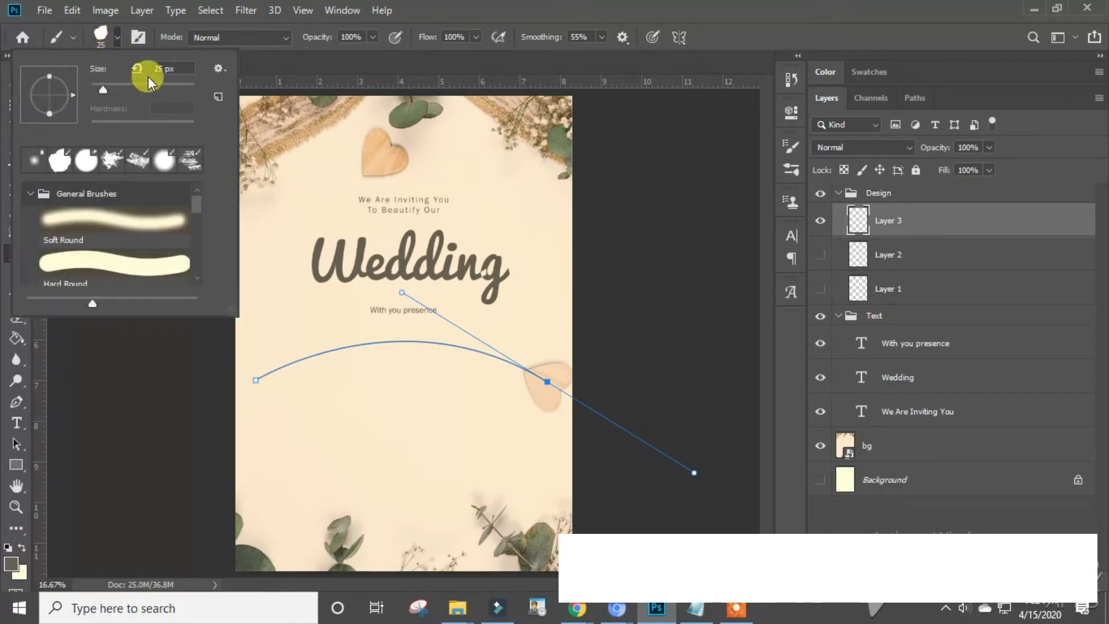
{"action": "left_click", "coordinate": [263, 60]}
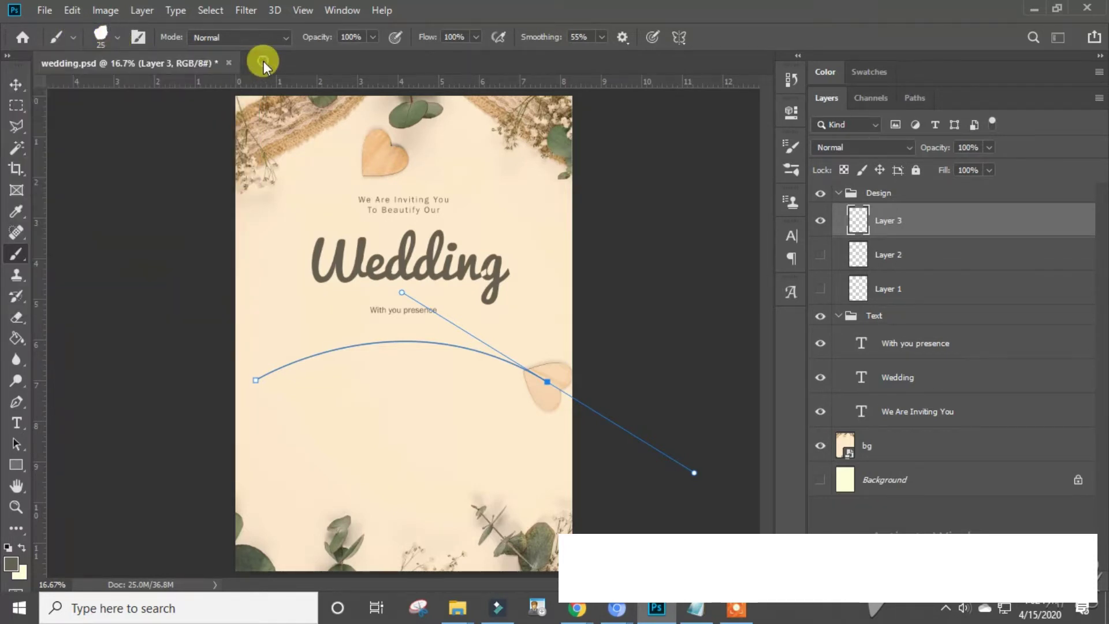
Step: Turn on Shape Dynamics with Size Jitter controlled by Pen Pressure, then close Brush Settings
{"action": "left_click", "coordinate": [345, 10]}
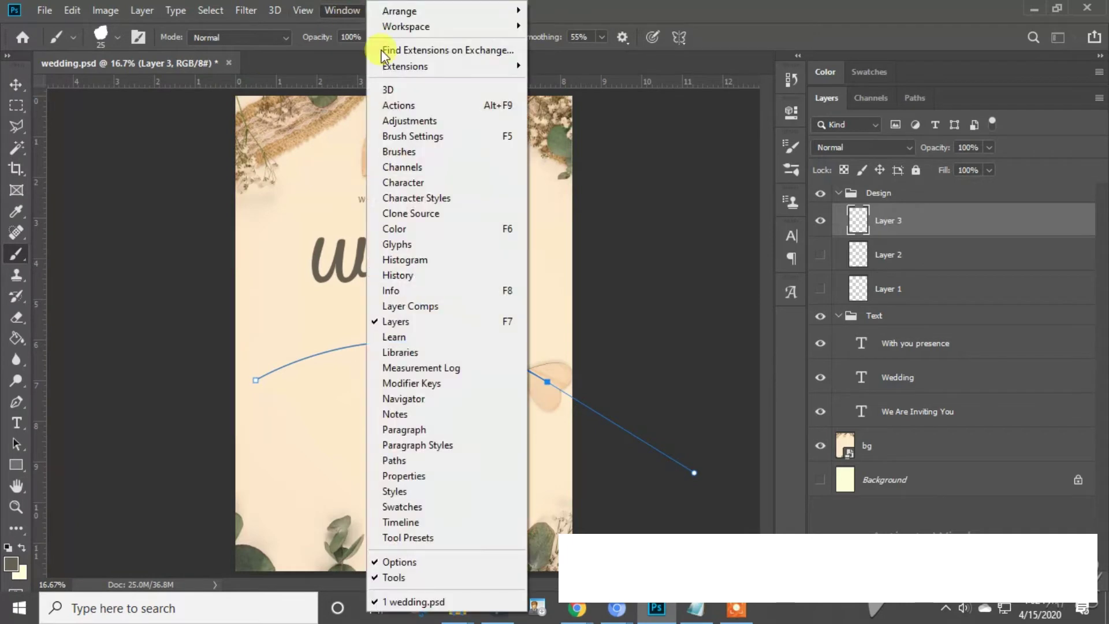
{"action": "left_click", "coordinate": [439, 151]}
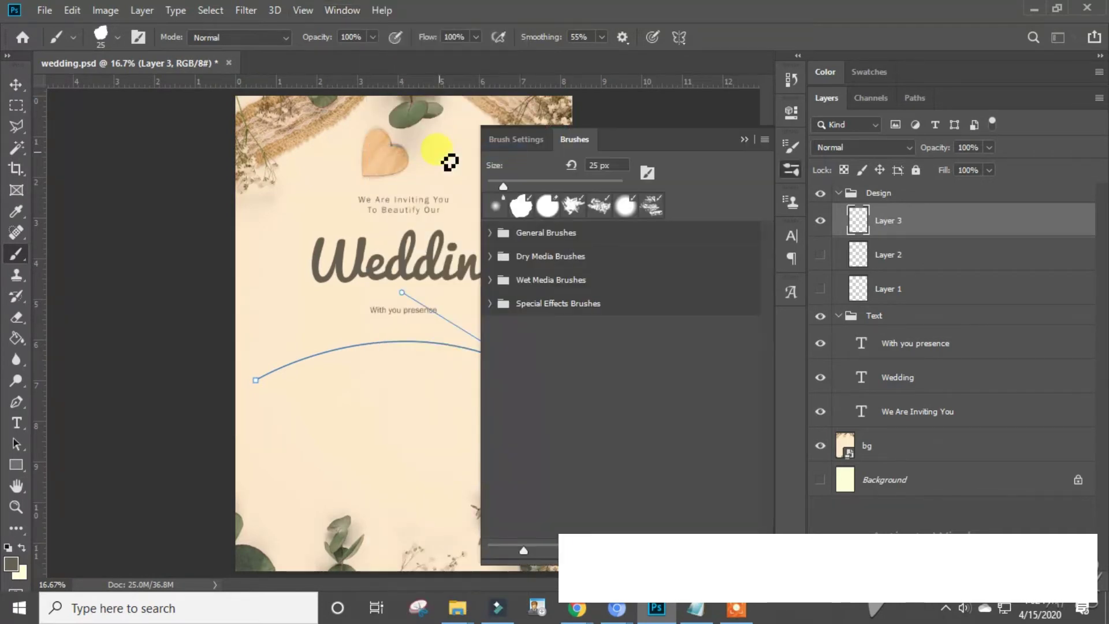
{"action": "left_click", "coordinate": [502, 139]}
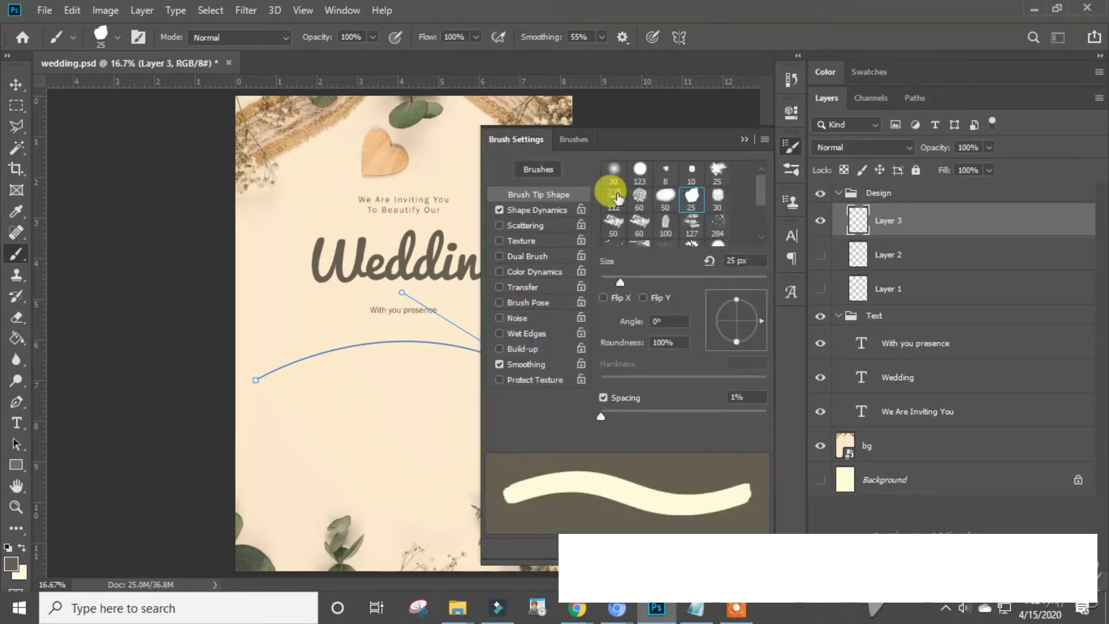
{"action": "left_click", "coordinate": [506, 209]}
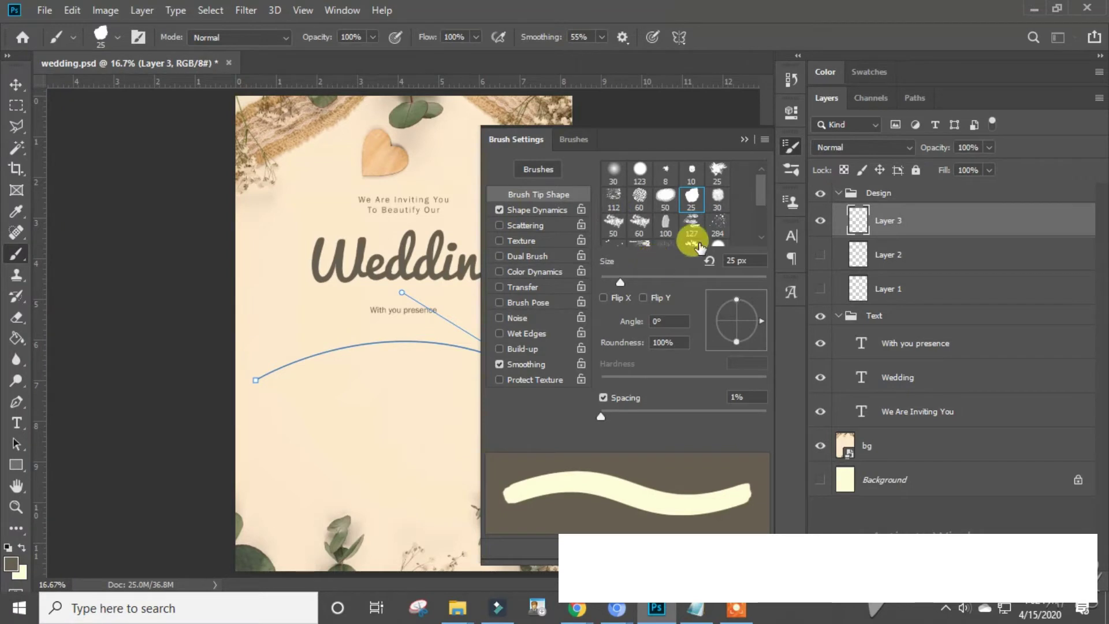
{"action": "left_click_drag", "start_coordinate": [761, 188], "coordinate": [752, 228]}
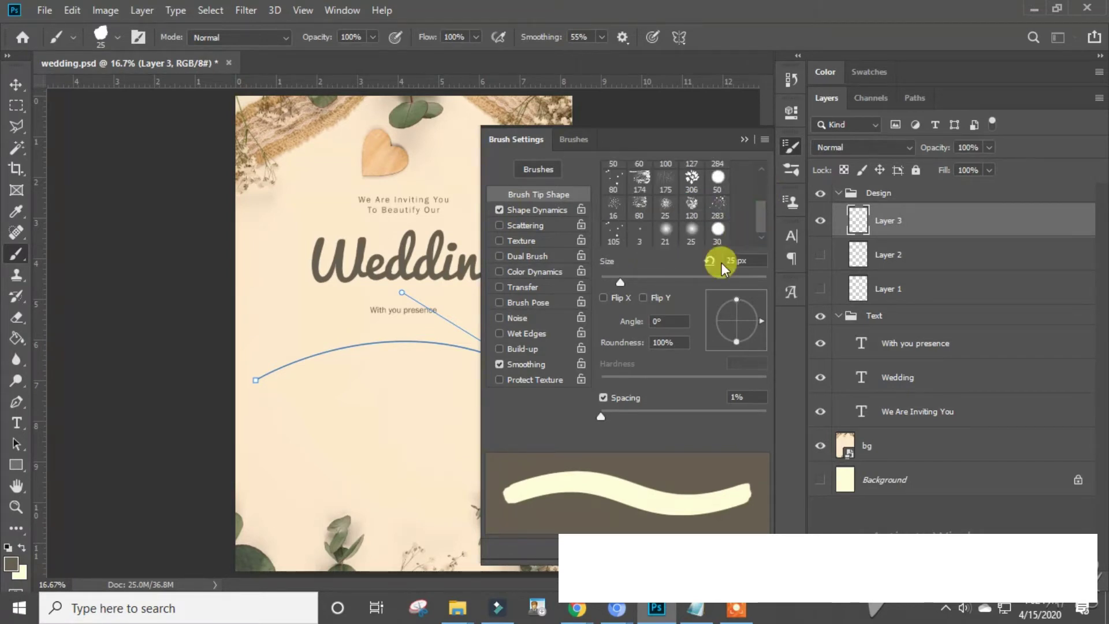
{"action": "left_click", "coordinate": [546, 212]}
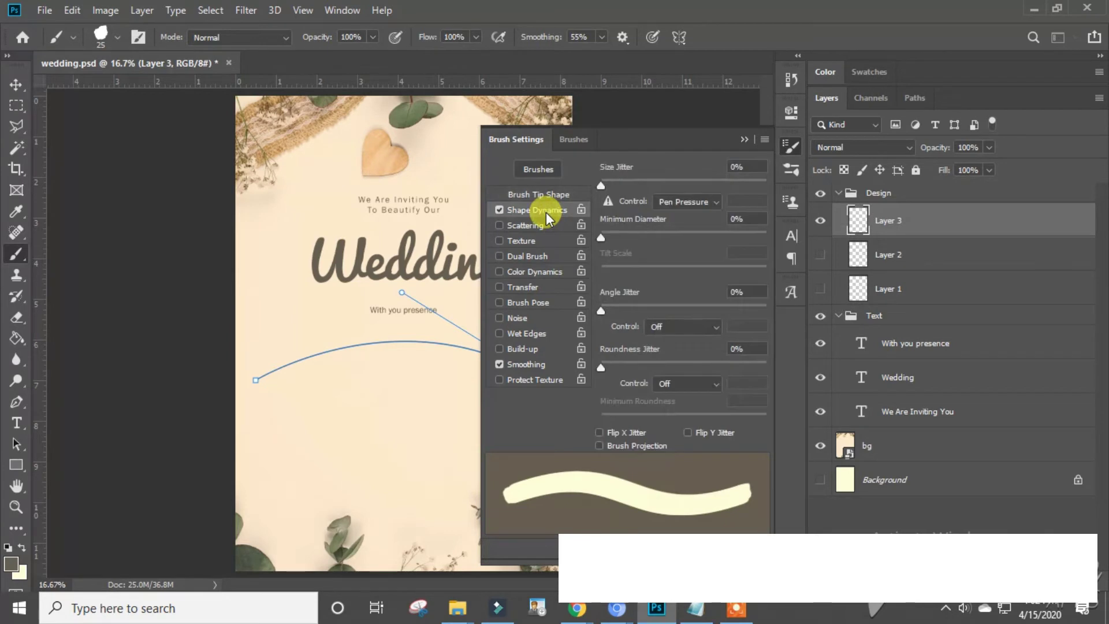
{"action": "left_click", "coordinate": [719, 203]}
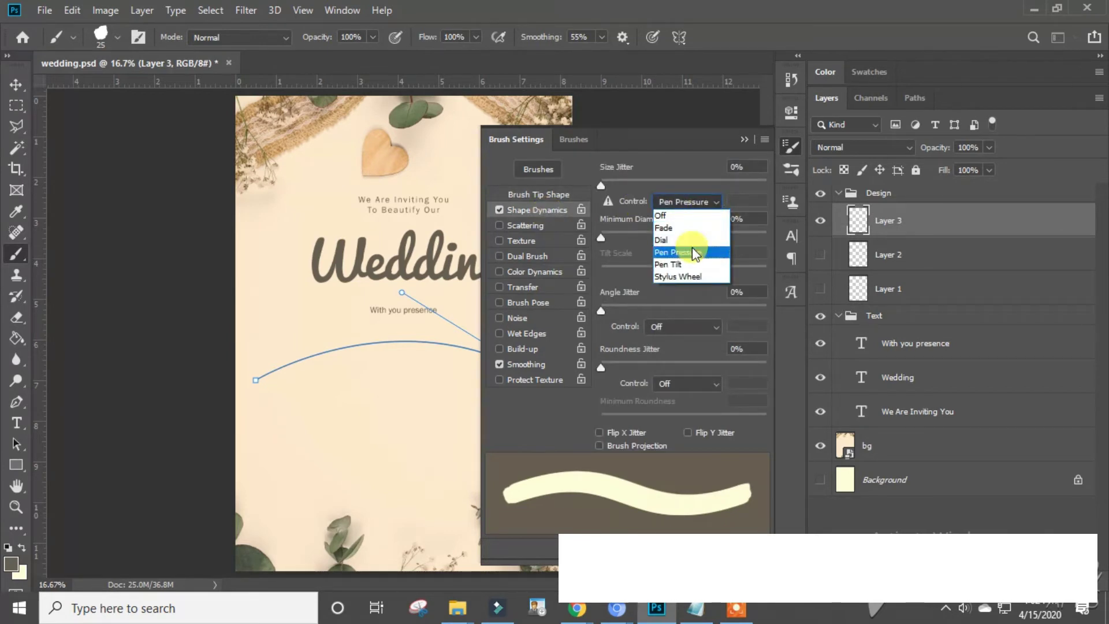
{"action": "left_click", "coordinate": [691, 208]}
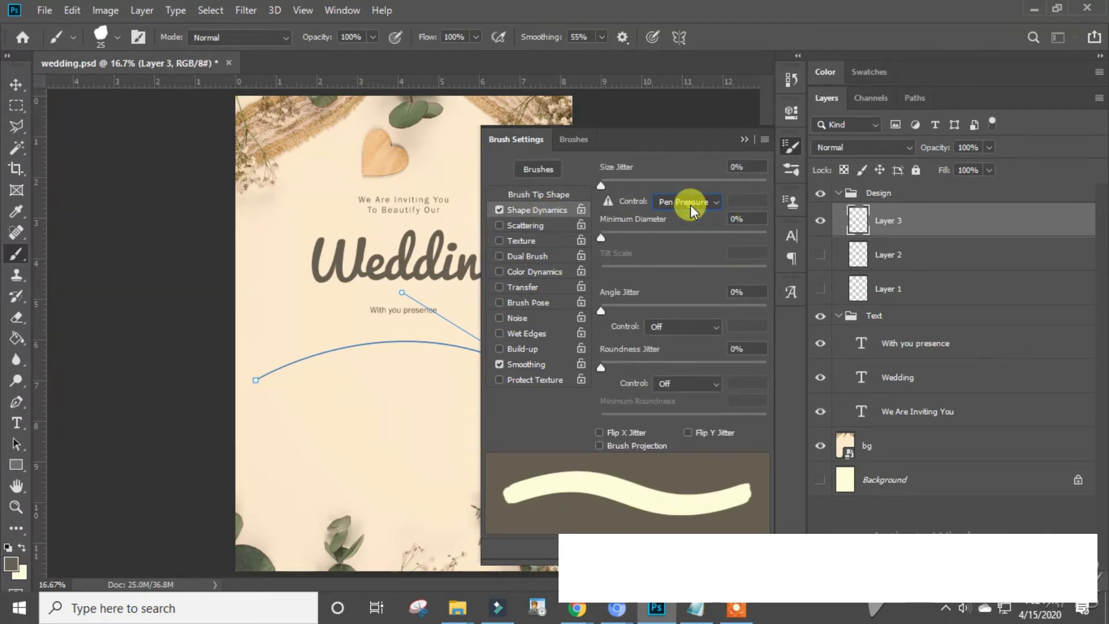
{"action": "left_click", "coordinate": [699, 248]}
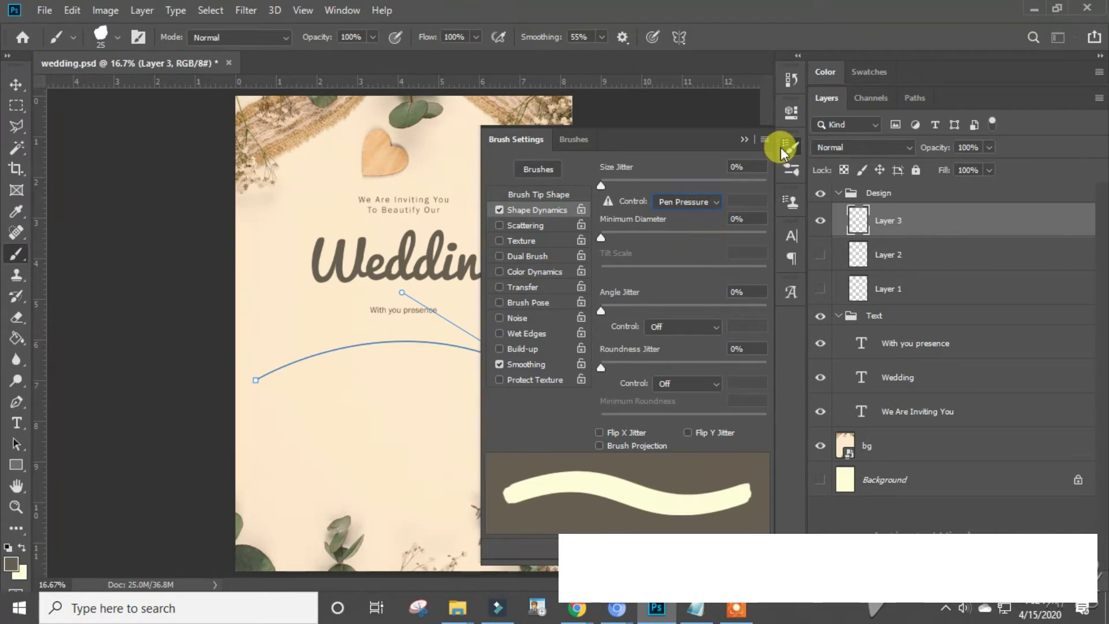
{"action": "left_click", "coordinate": [744, 139]}
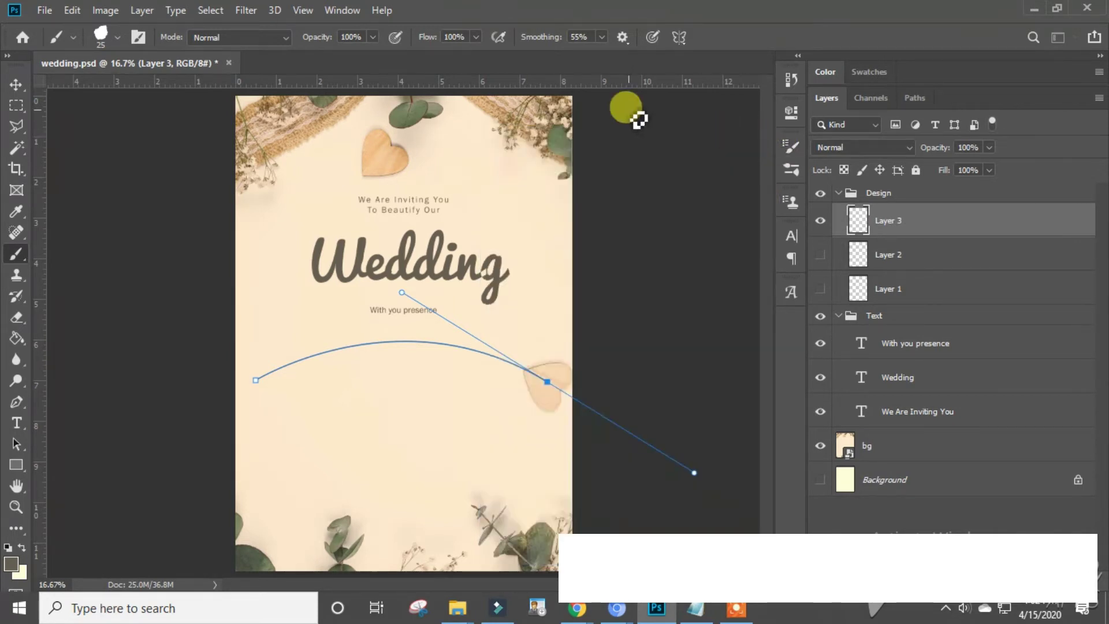
Step: Stroke the Work Path with the Brush using Simulate Pressure for a tapered brown curve
{"action": "left_click", "coordinate": [862, 219]}
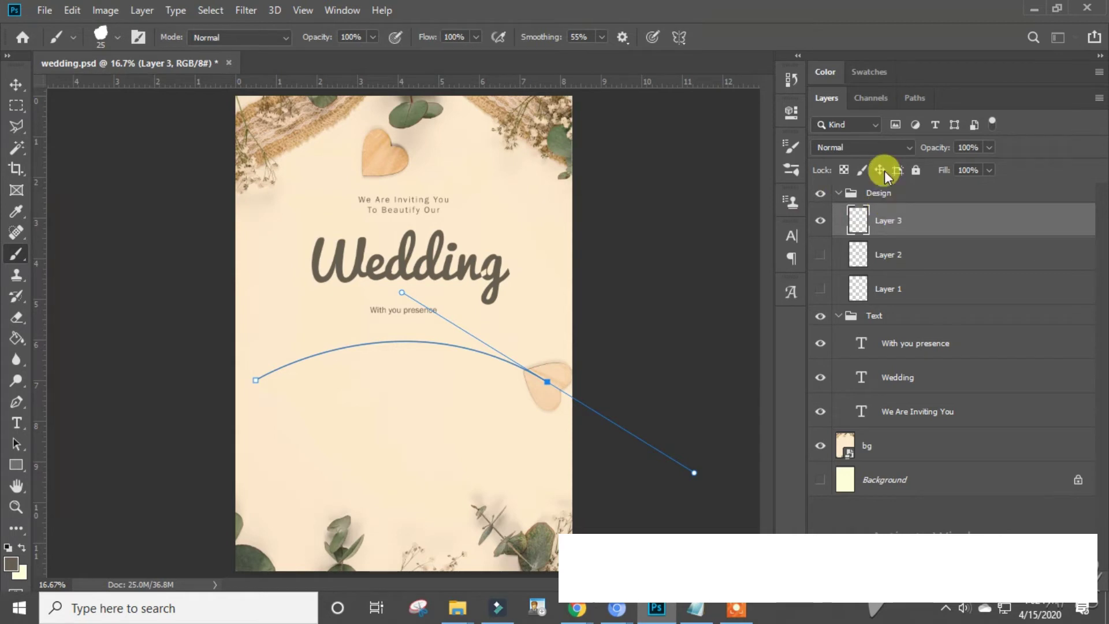
{"action": "left_click", "coordinate": [908, 98]}
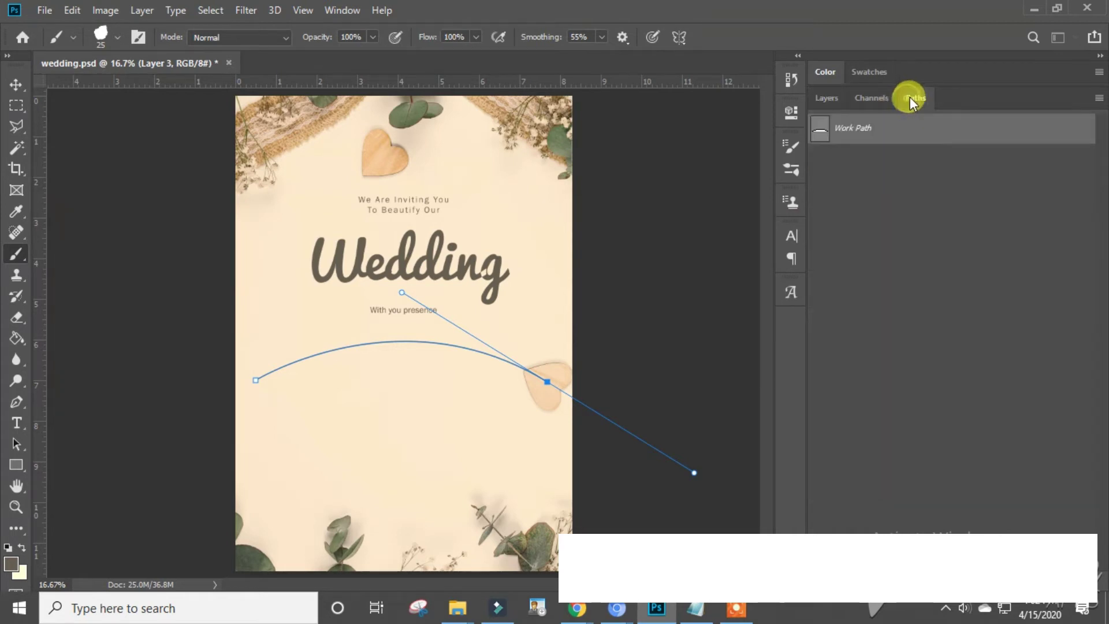
{"action": "right_click", "coordinate": [861, 123]}
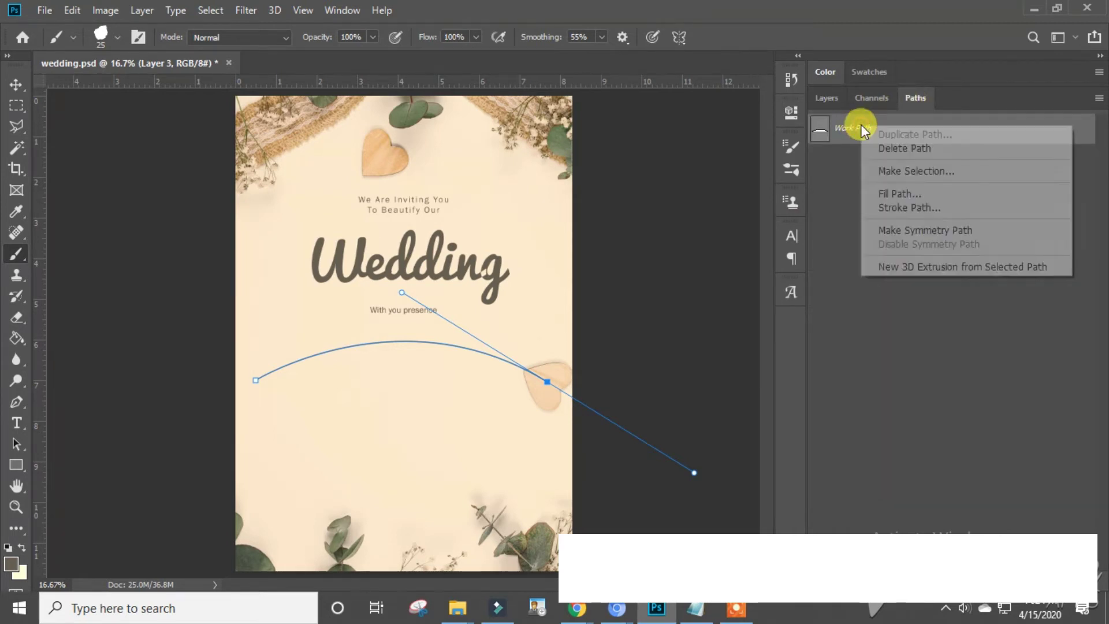
{"action": "left_click", "coordinate": [896, 207]}
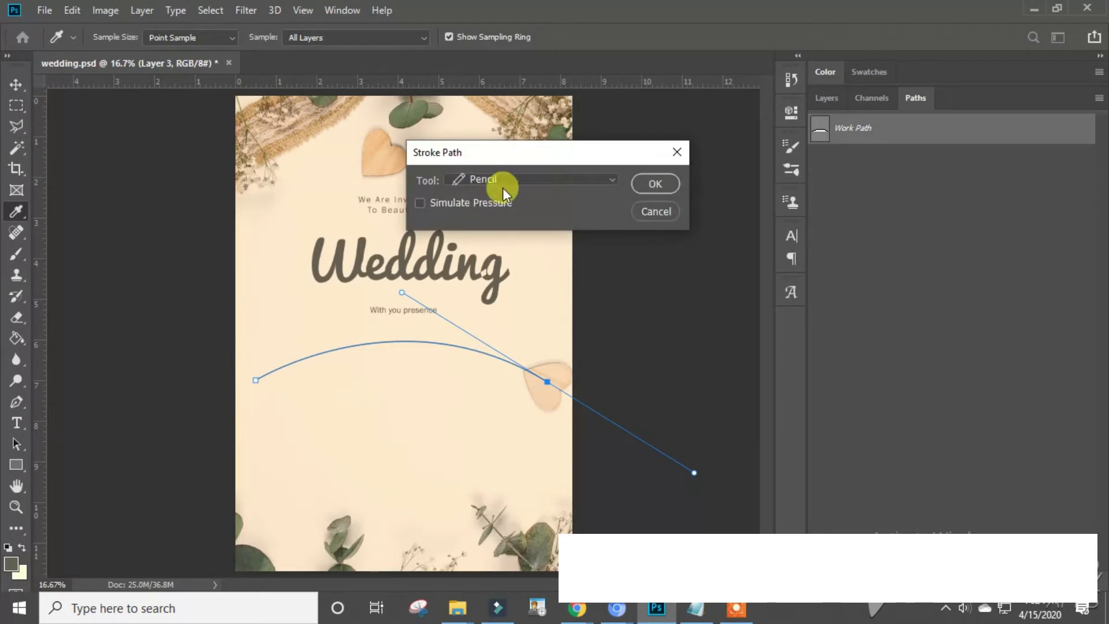
{"action": "left_click", "coordinate": [487, 198]}
{"action": "left_click", "coordinate": [597, 177]}
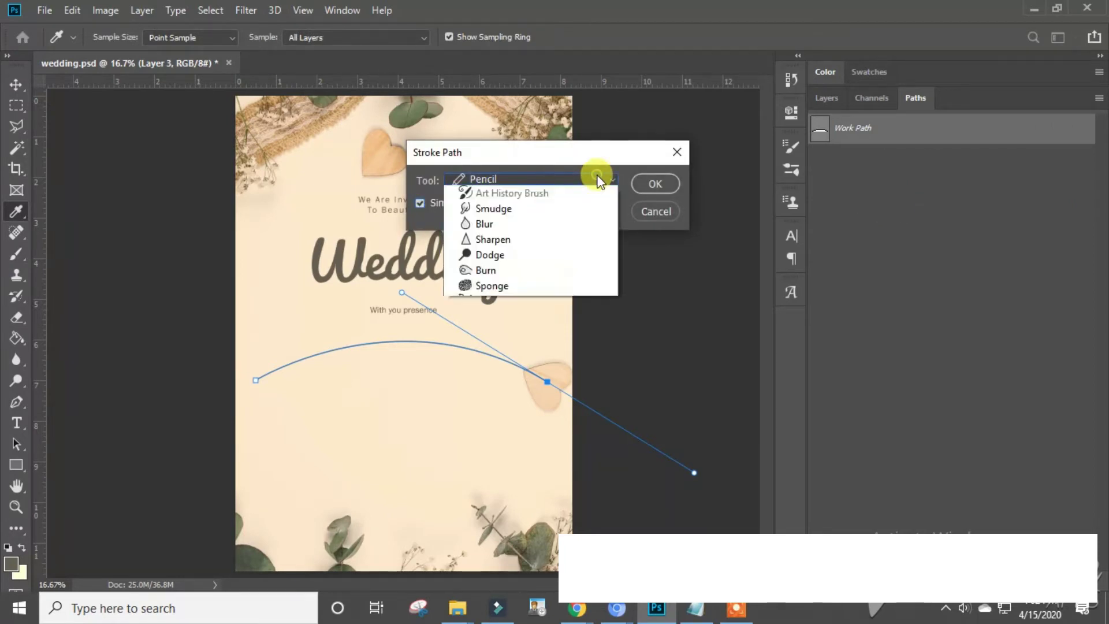
{"action": "left_click", "coordinate": [566, 207]}
{"action": "left_click", "coordinate": [646, 183]}
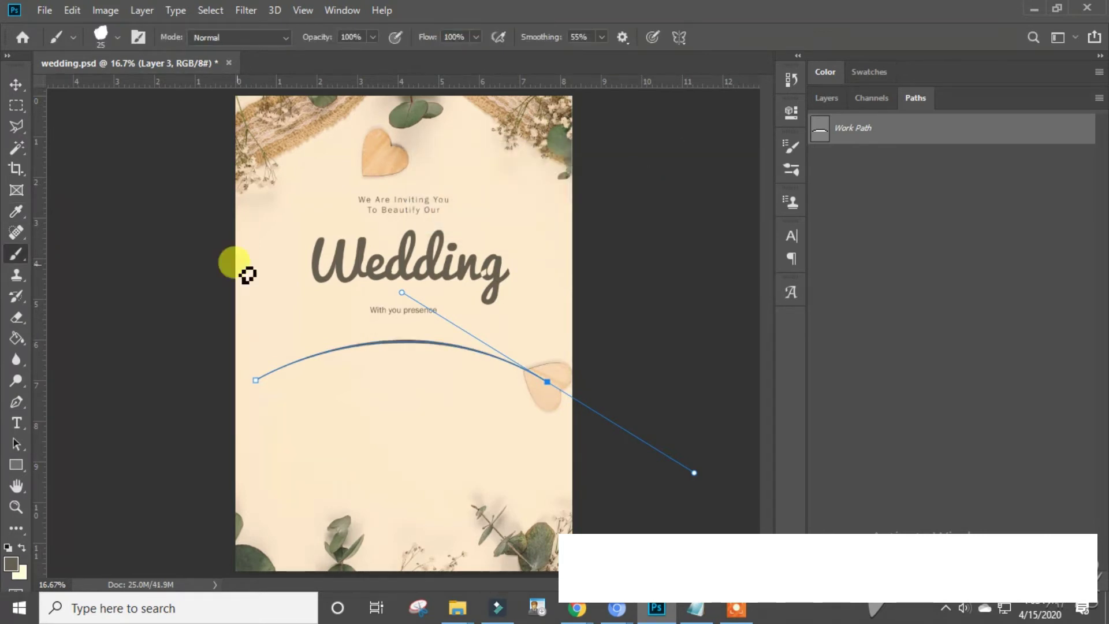
Step: Delete the Work Path guide
{"action": "left_click", "coordinate": [15, 85]}
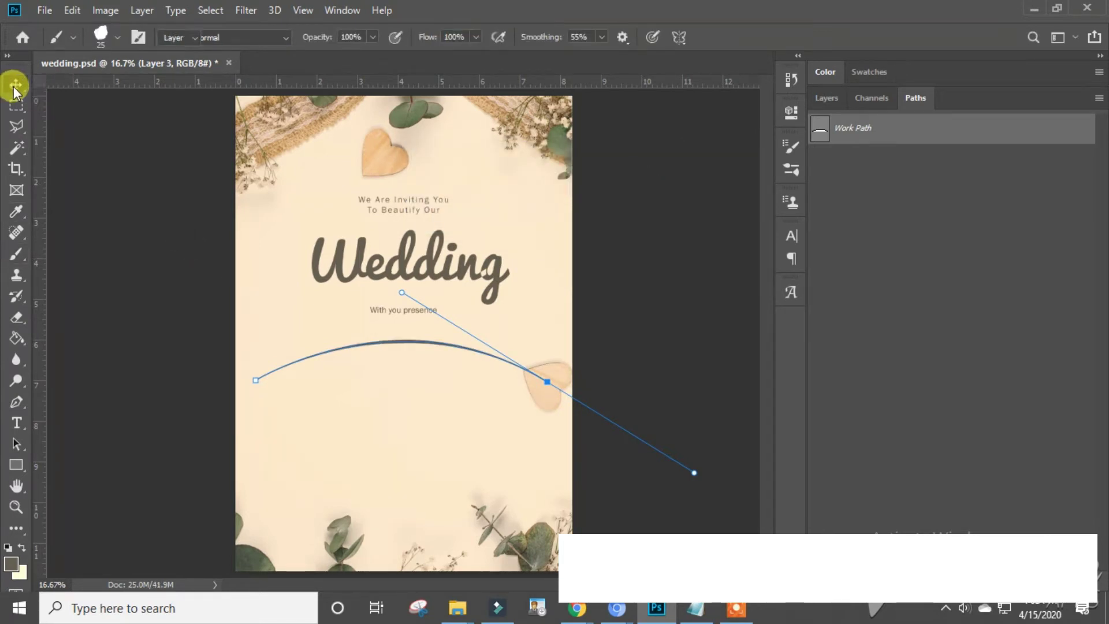
{"action": "right_click", "coordinate": [839, 128]}
{"action": "left_click", "coordinate": [867, 151]}
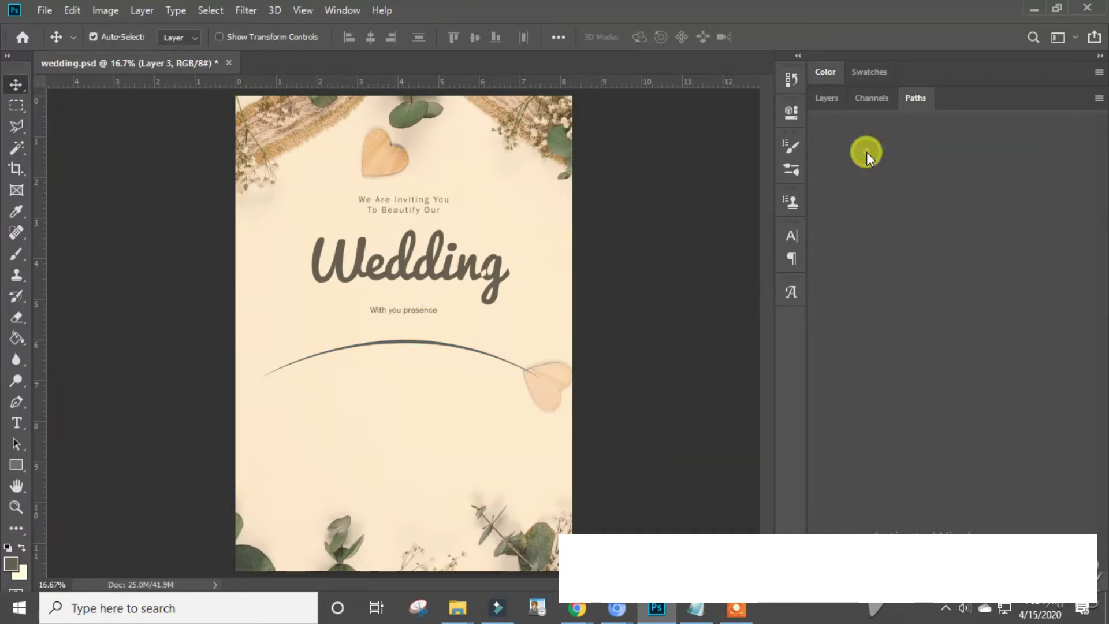
Step: Create a text box below the curve reading 'John & Any' and select the line
{"action": "left_click", "coordinate": [16, 422]}
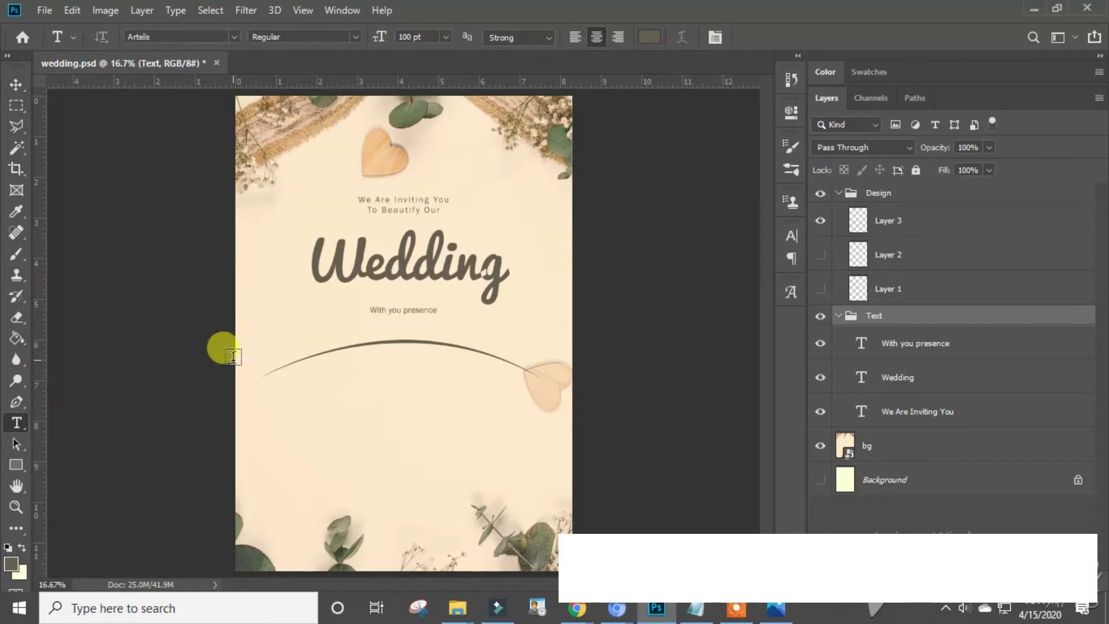
{"action": "left_click_drag", "start_coordinate": [236, 358], "coordinate": [572, 448]}
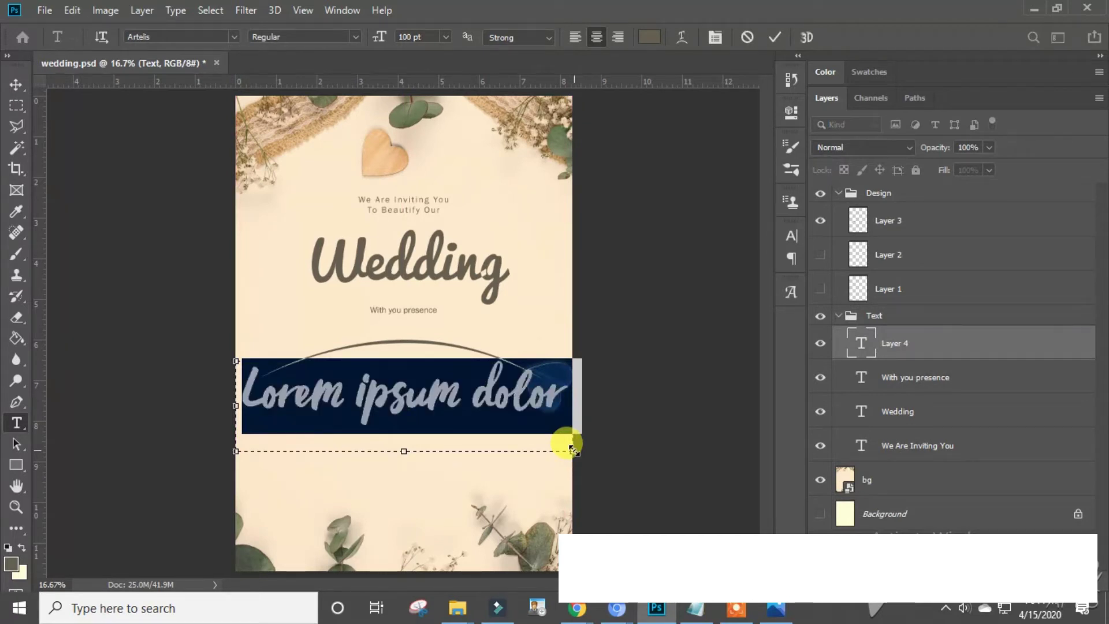
{"action": "type", "text": "jo"}
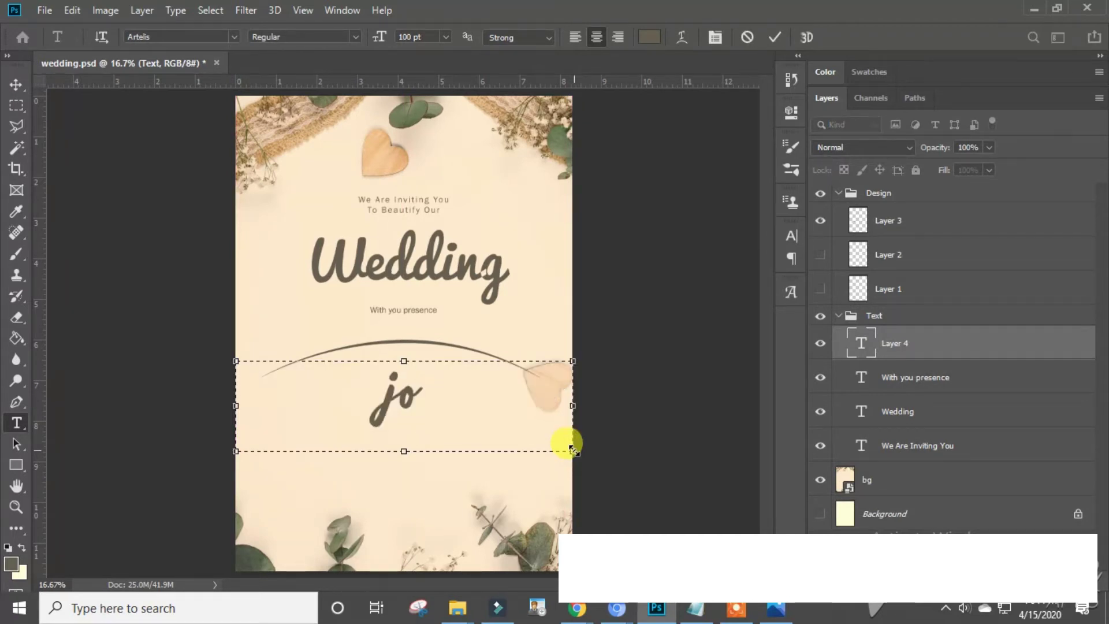
{"action": "key", "text": "ctrl+a"}
{"action": "type", "text": "J"}
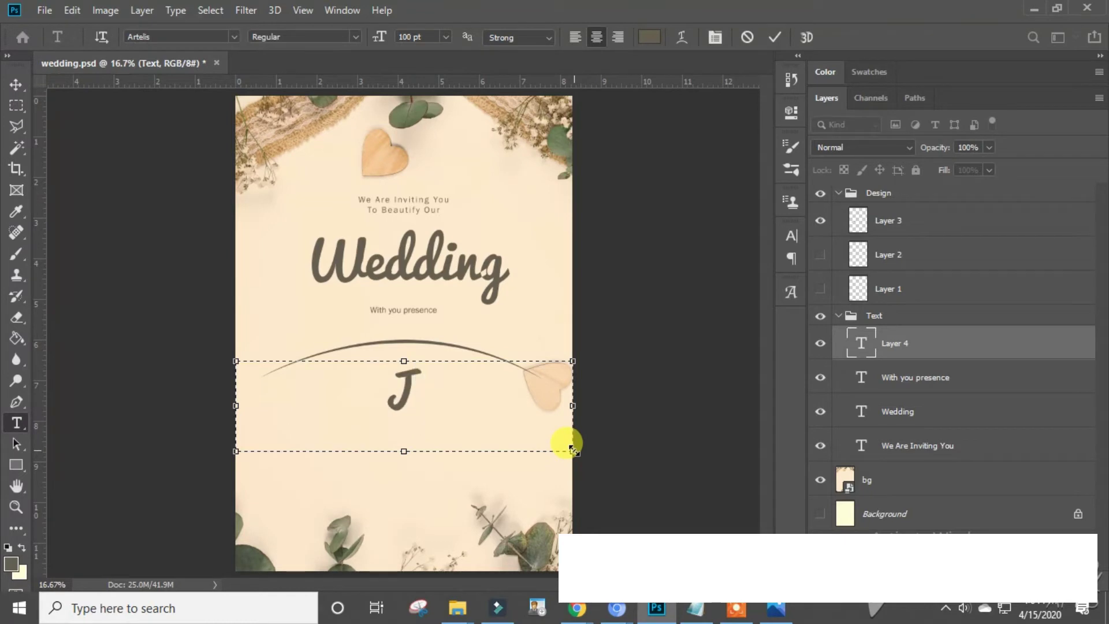
{"action": "type", "text": "ohn & "}
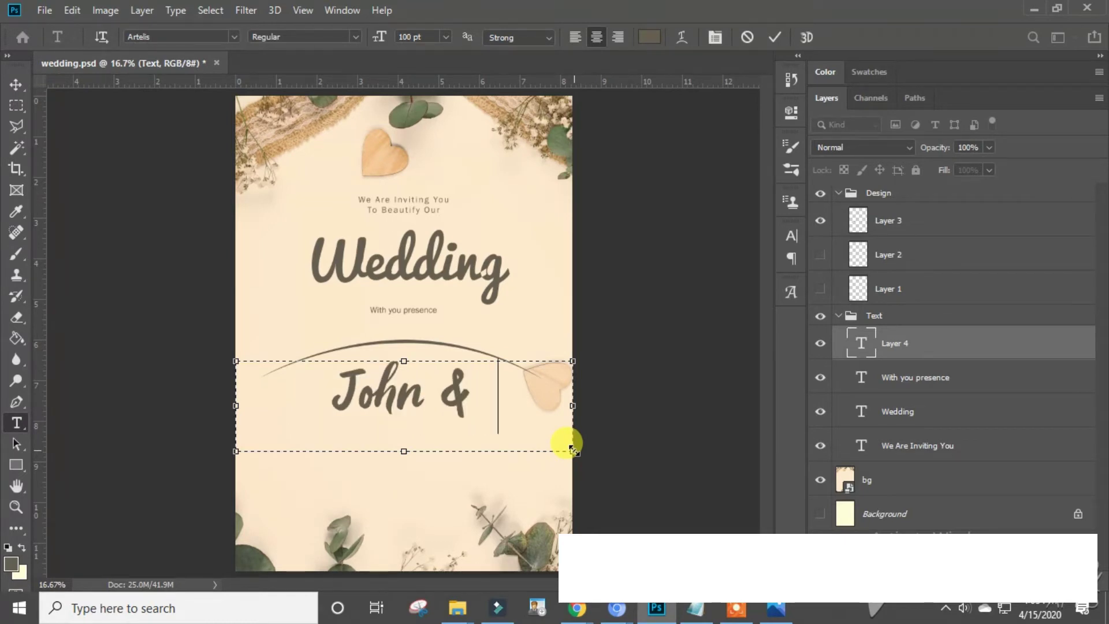
{"action": "type", "text": "Any"}
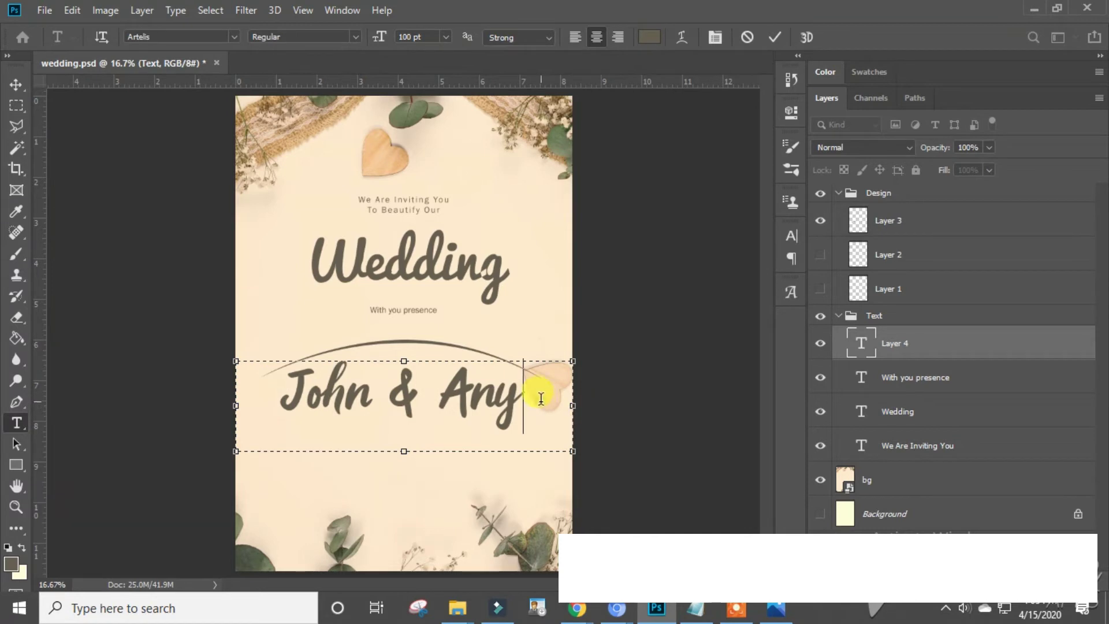
{"action": "left_click_drag", "start_coordinate": [541, 399], "coordinate": [287, 420]}
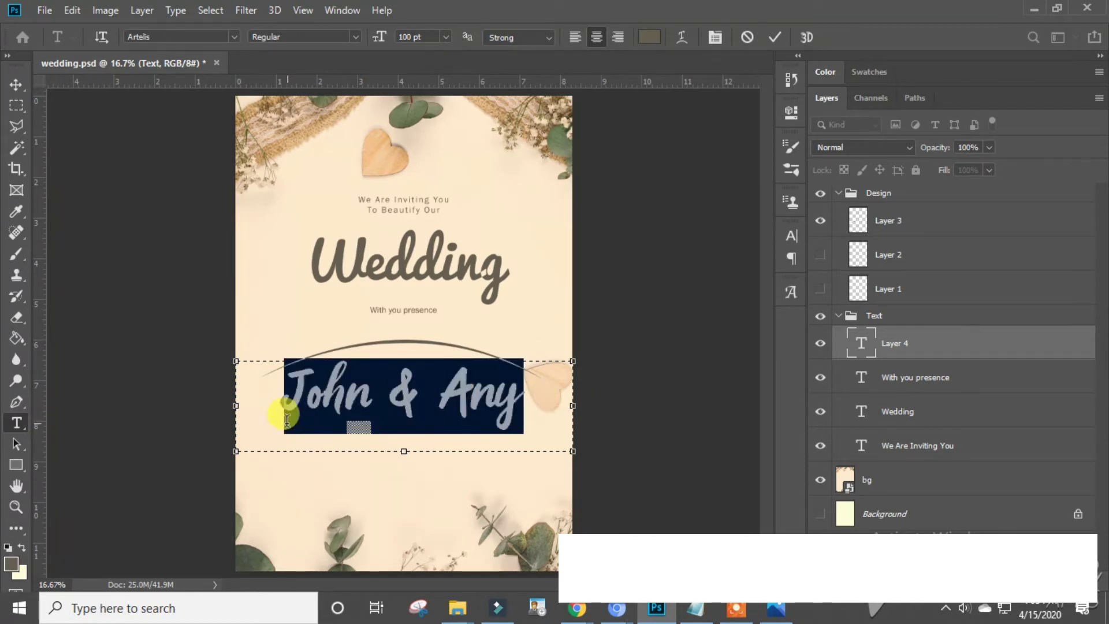
Step: Apply the Great Vibes font to 'John & Any' and move it slightly lower
{"action": "left_click", "coordinate": [232, 37]}
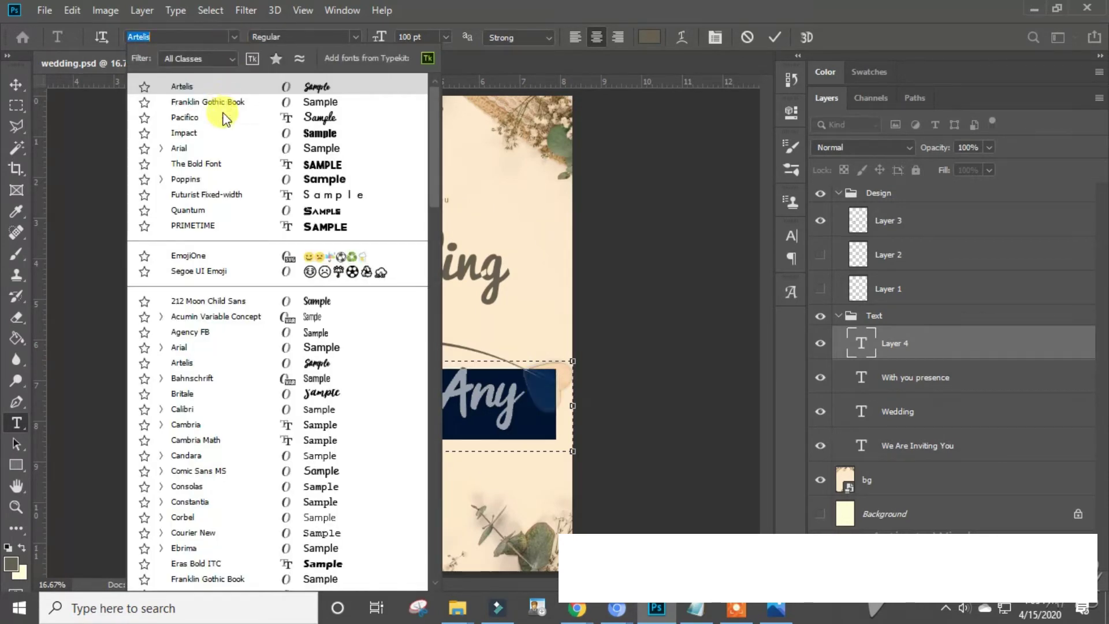
{"action": "left_click", "coordinate": [234, 37]}
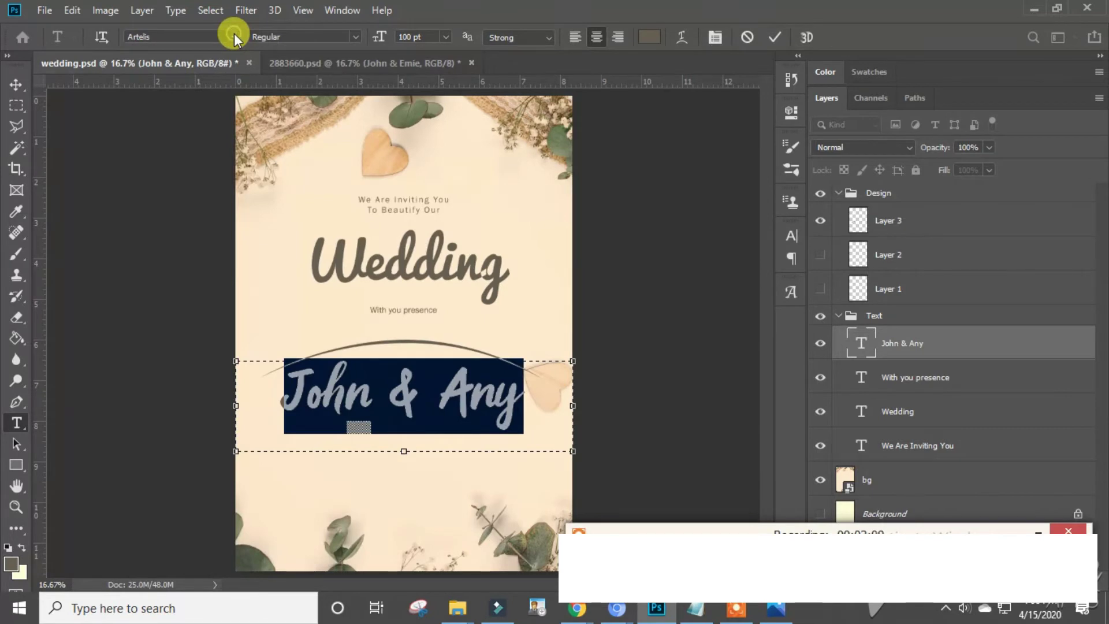
{"action": "left_click", "coordinate": [234, 37]}
{"action": "type", "text": "g"}
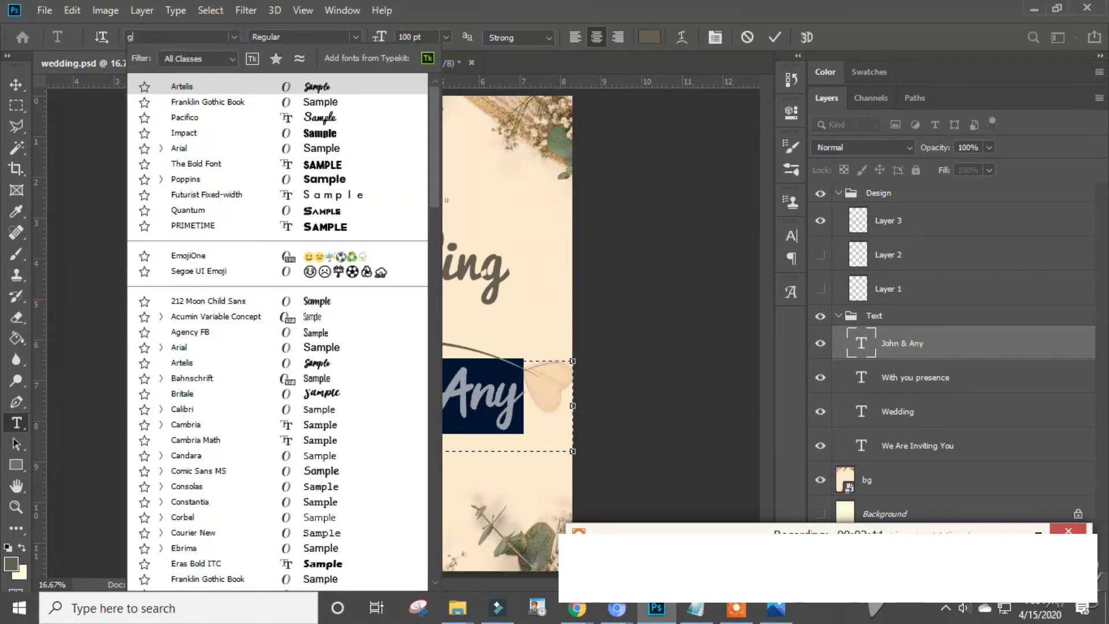
{"action": "type", "text": "rea"}
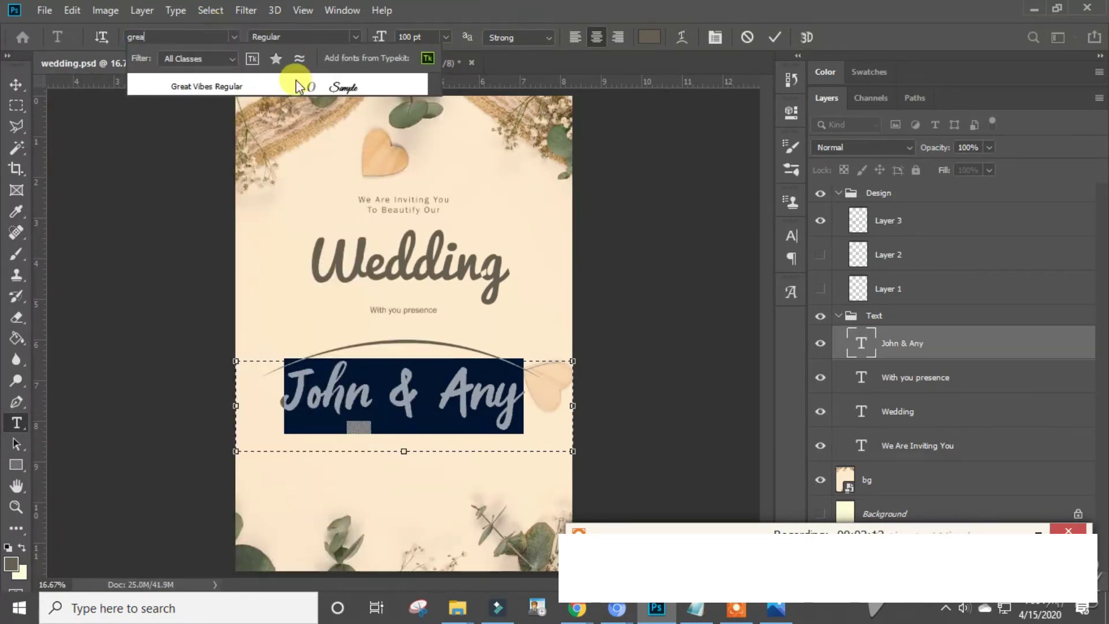
{"action": "left_click", "coordinate": [295, 84]}
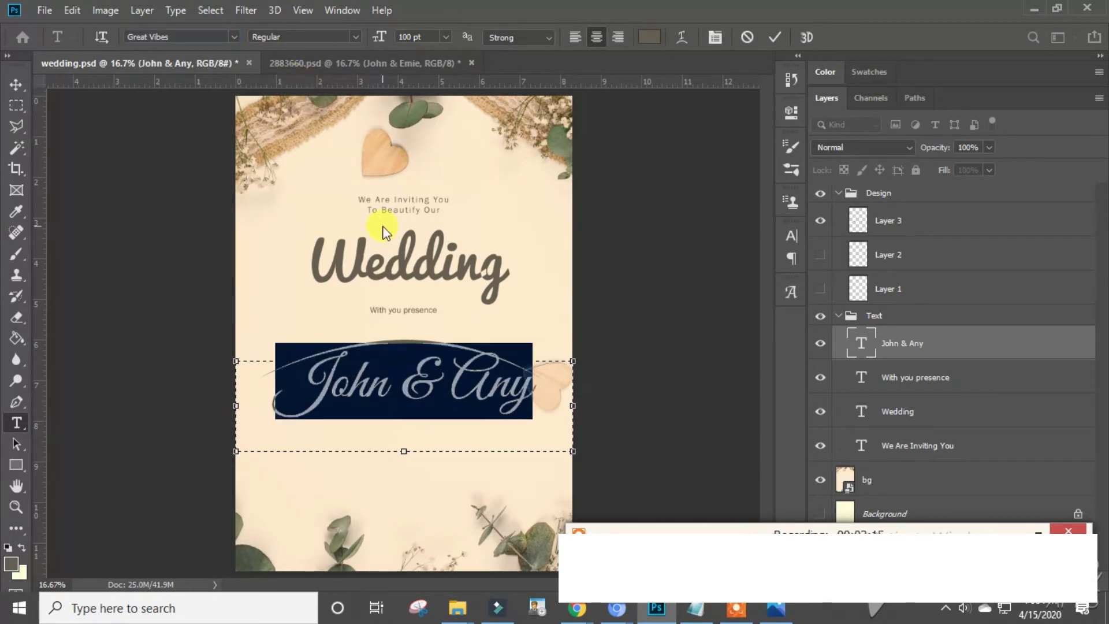
{"action": "left_click", "coordinate": [15, 85]}
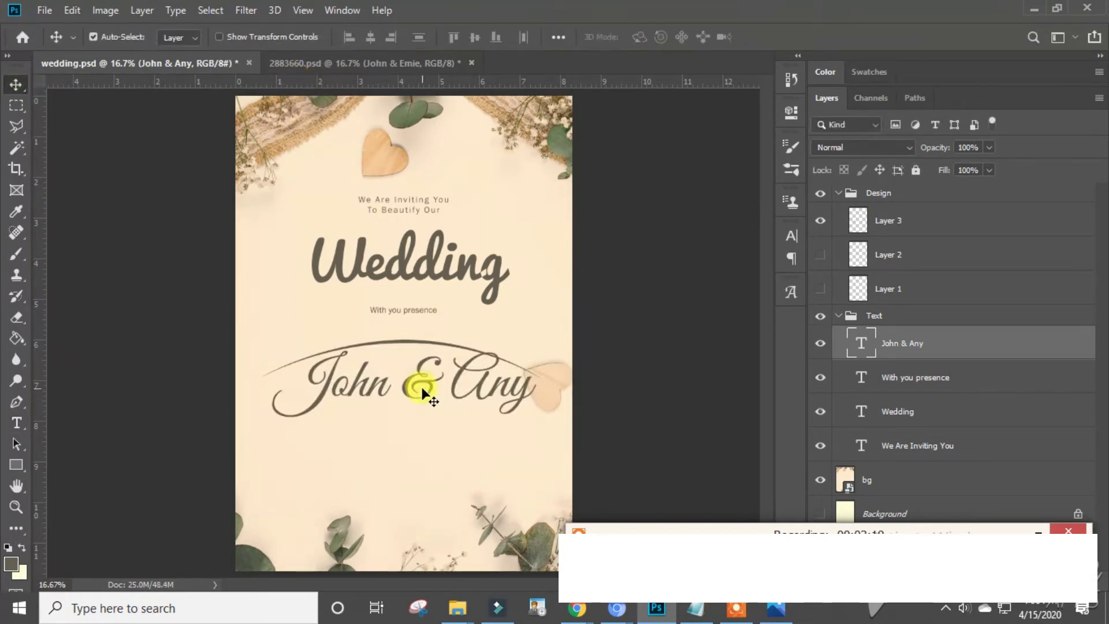
{"action": "left_click_drag", "start_coordinate": [422, 393], "coordinate": [423, 400]}
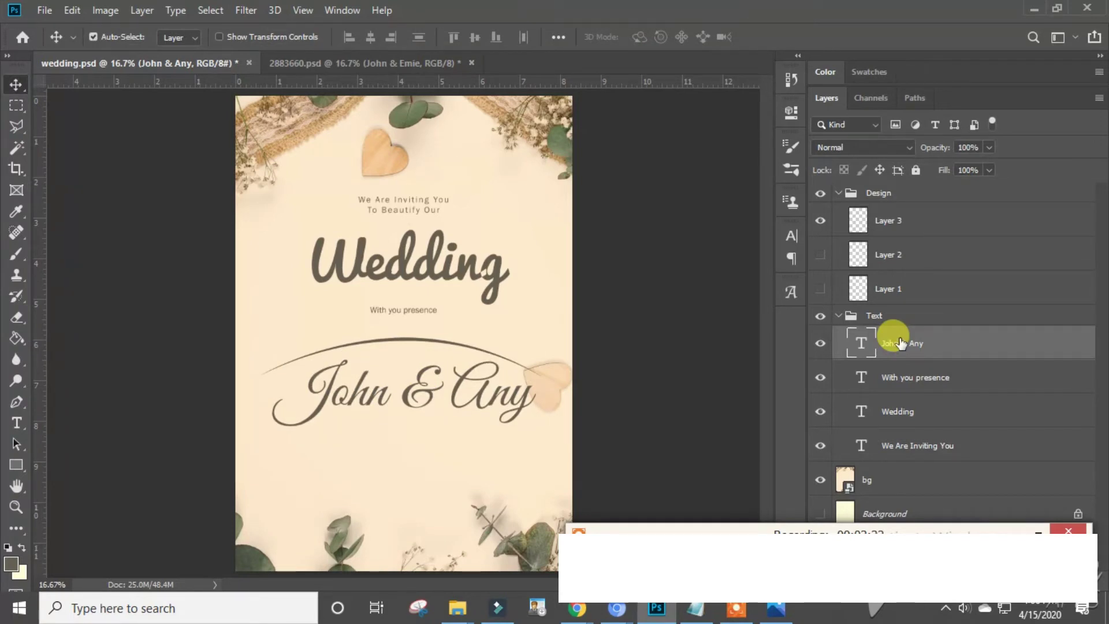
Step: Browse the wedding invitation folder via Place Embedded, then upload the ornament image to remove.bg
{"action": "left_click", "coordinate": [38, 9]}
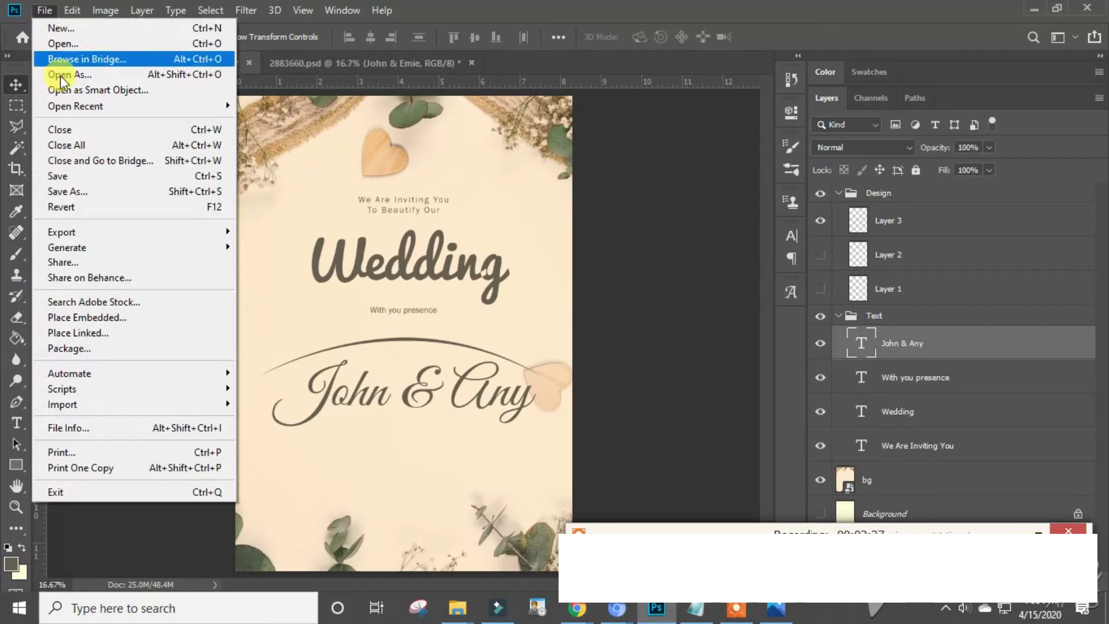
{"action": "left_click", "coordinate": [69, 317]}
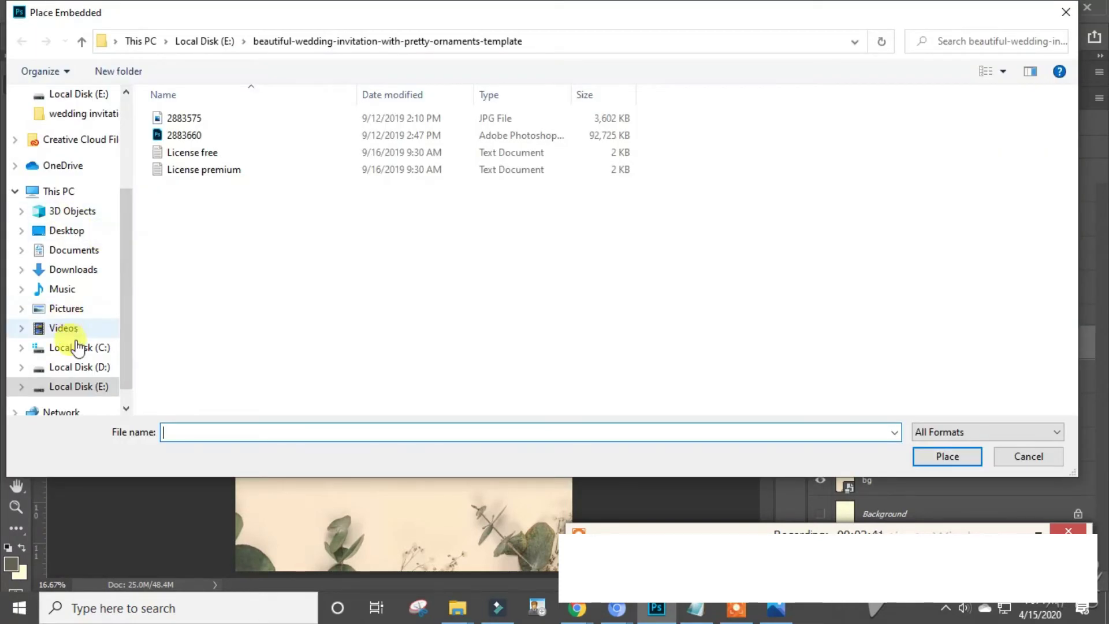
{"action": "left_click", "coordinate": [65, 119]}
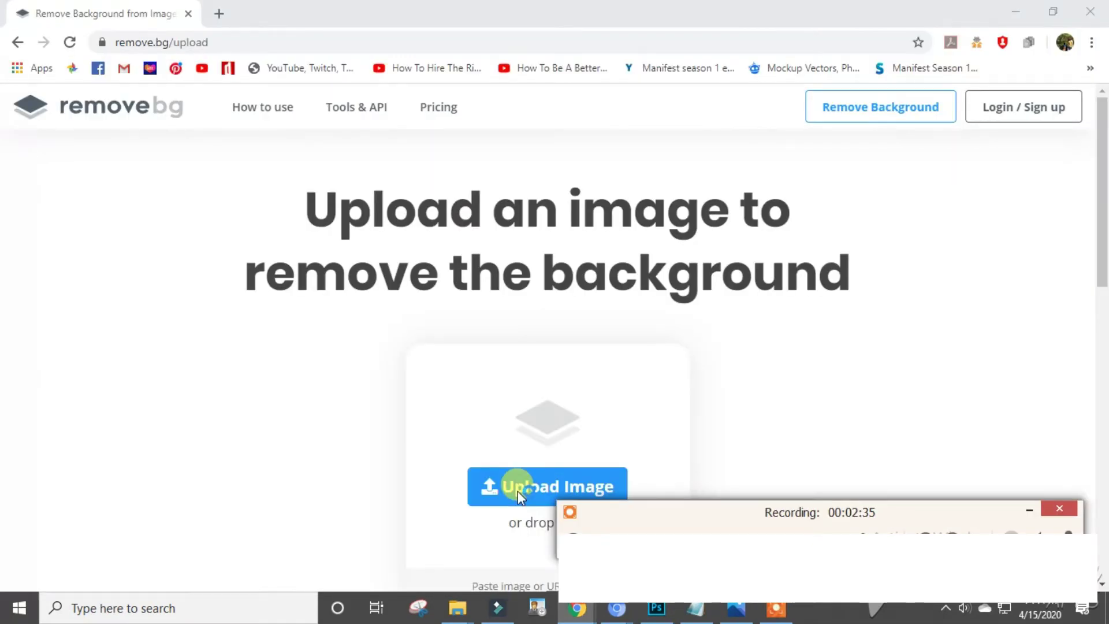
{"action": "left_click", "coordinate": [519, 491]}
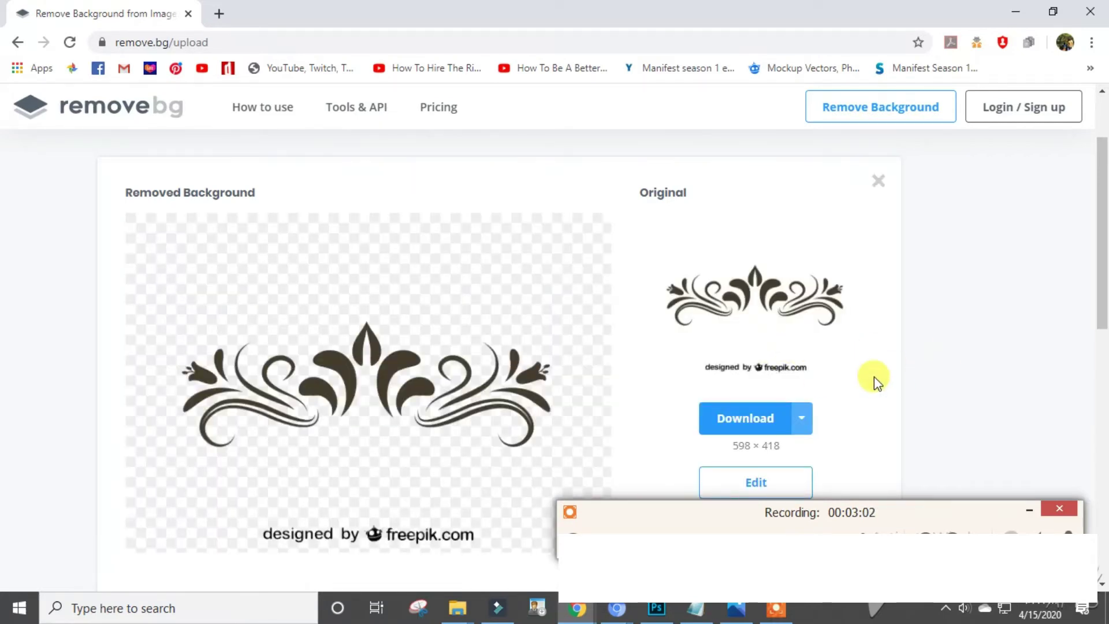
Step: Download the preview-size transparent ornament PNG from remove.bg
{"action": "scroll", "coordinate": [875, 376], "scroll_direction": "down", "scroll_amount": 2}
{"action": "scroll", "coordinate": [872, 379], "scroll_direction": "up", "scroll_amount": 1}
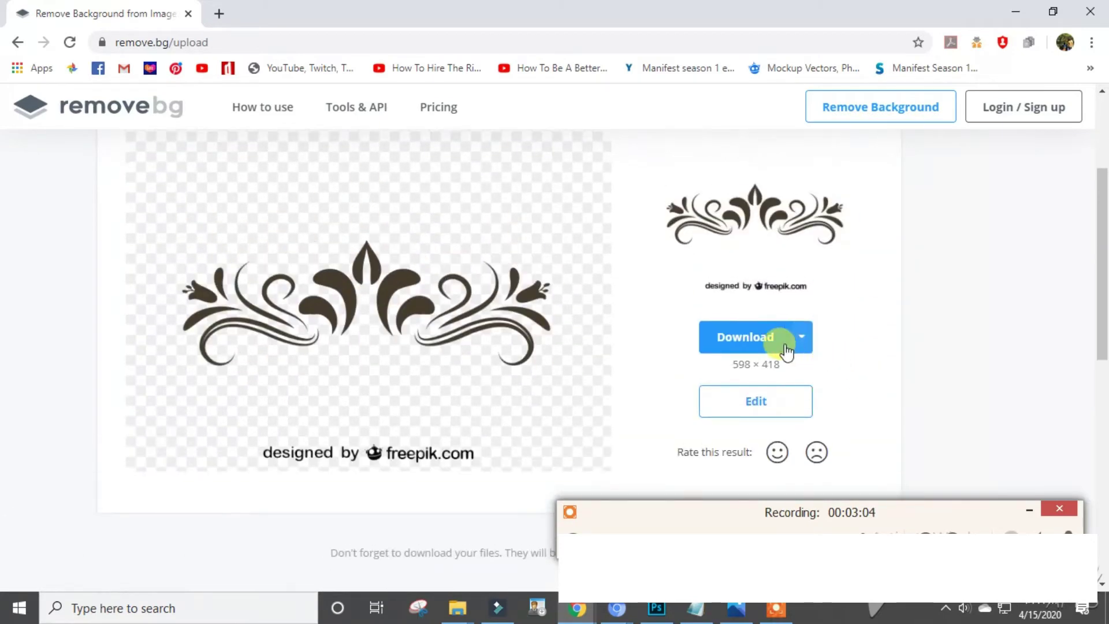
{"action": "left_click", "coordinate": [803, 339]}
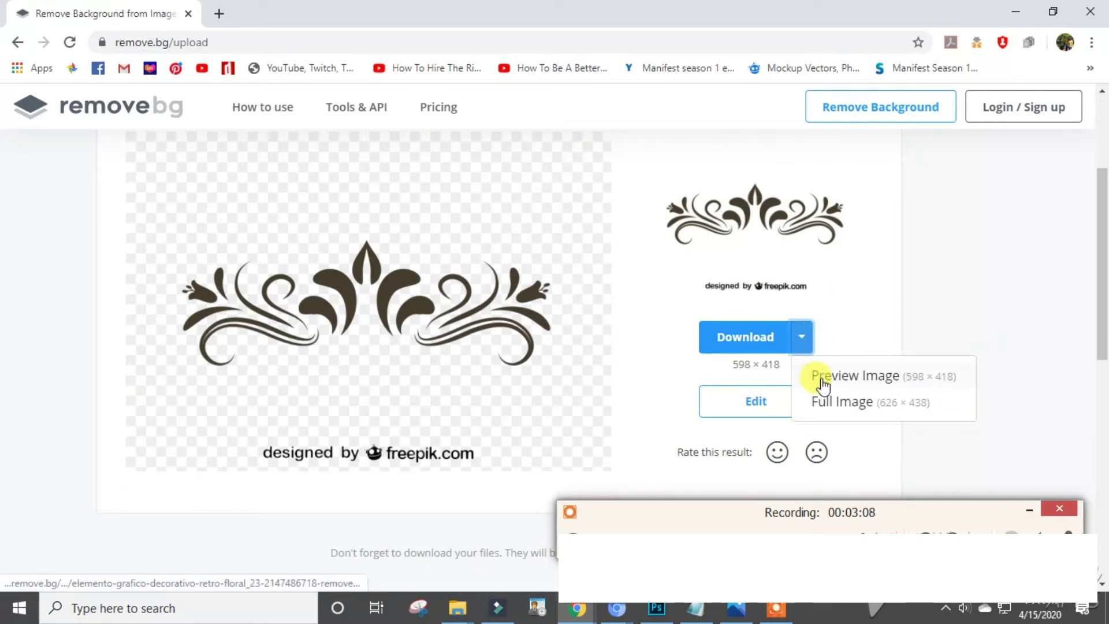
{"action": "left_click", "coordinate": [773, 339]}
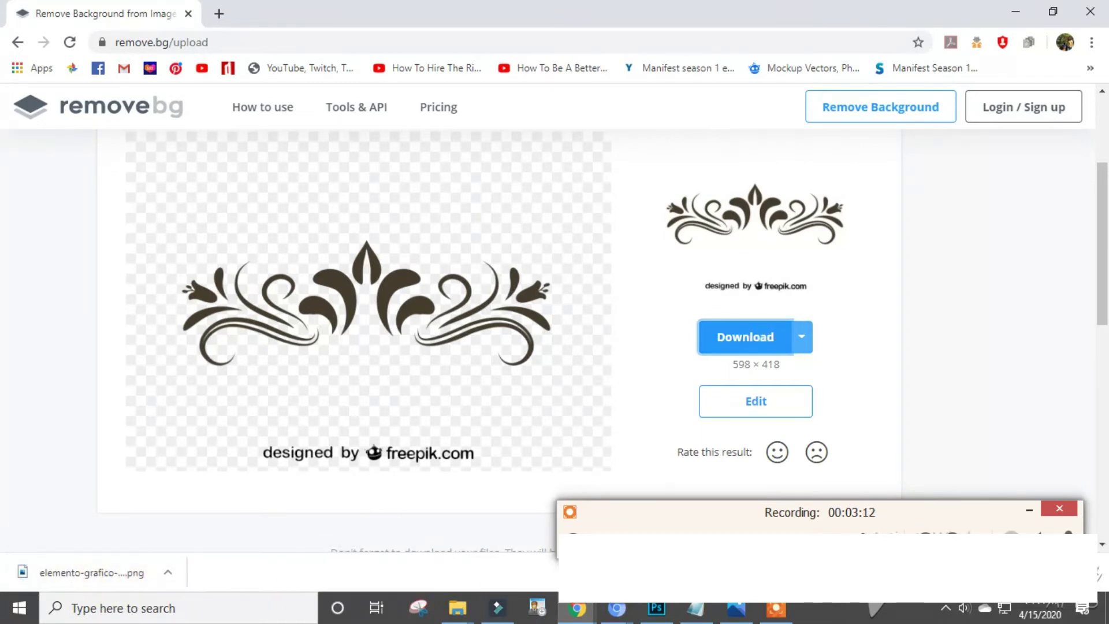
{"action": "mouse_move", "coordinate": [657, 609]}
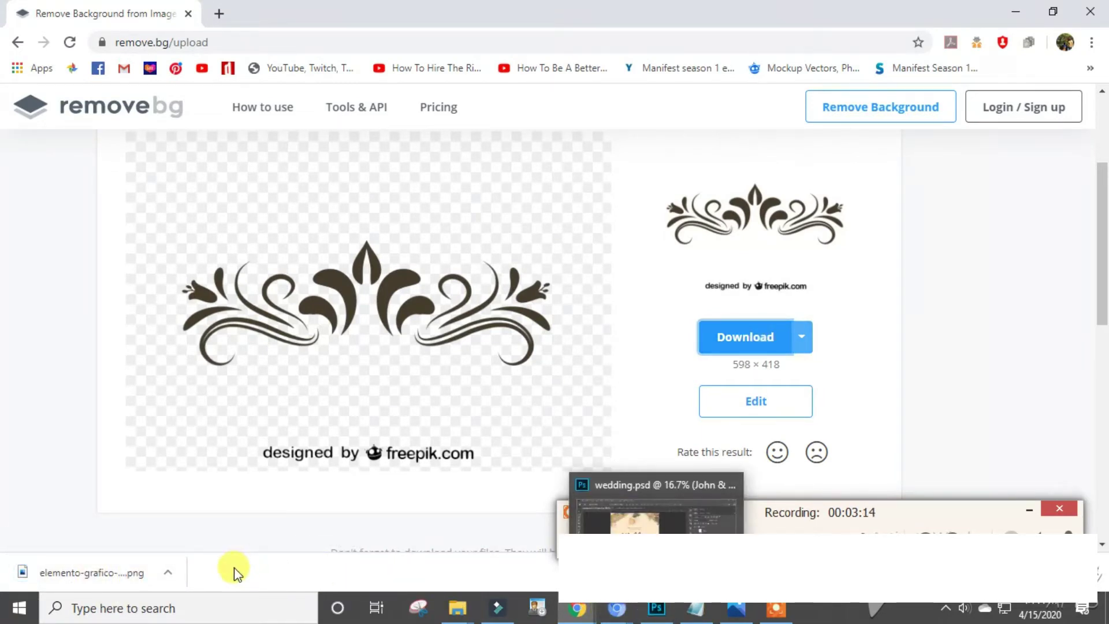
Step: Show the downloaded PNG in its folder, then return to wedding.psd in Photoshop
{"action": "left_click", "coordinate": [166, 573]}
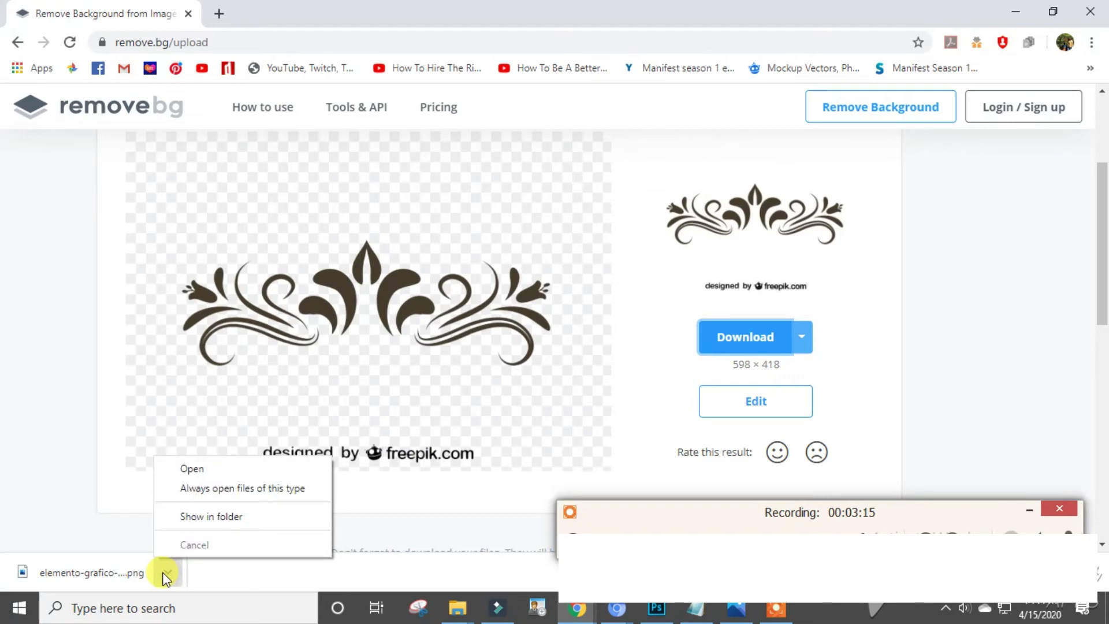
{"action": "left_click", "coordinate": [182, 516]}
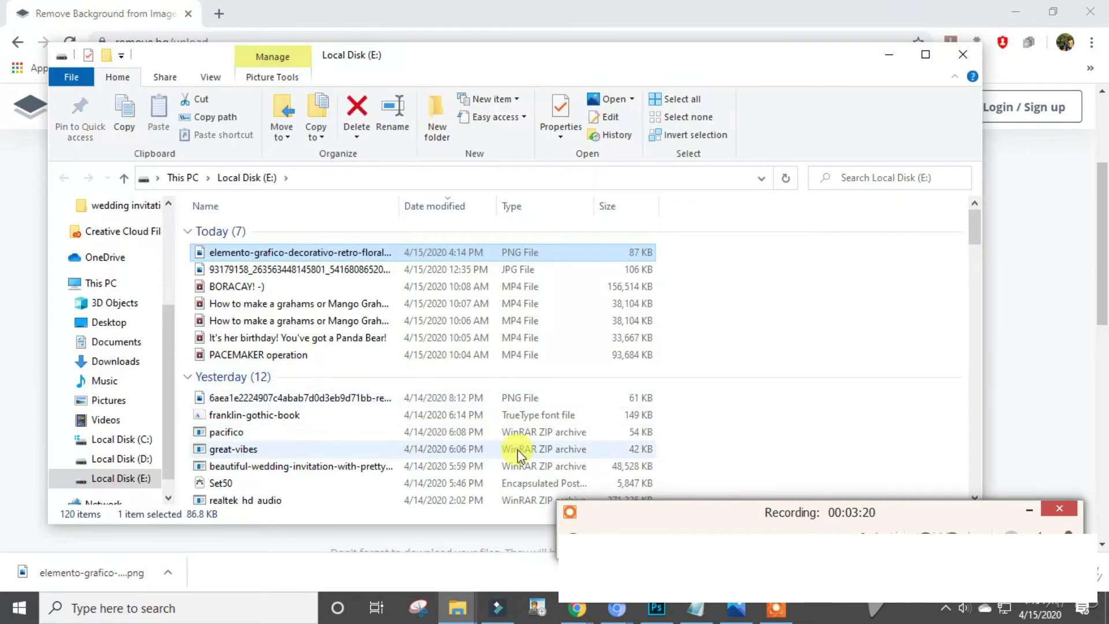
{"action": "left_click", "coordinate": [657, 609]}
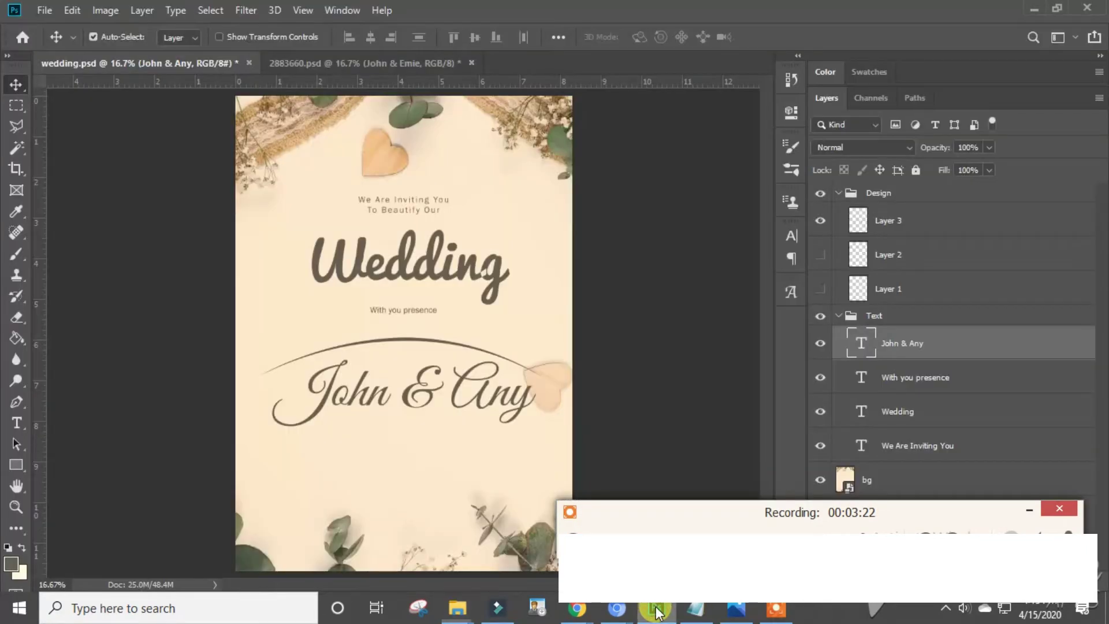
Step: Place Embedded the removebg-preview ornament PNG from Local Disk (E:) into wedding.psd
{"action": "left_click", "coordinate": [44, 9]}
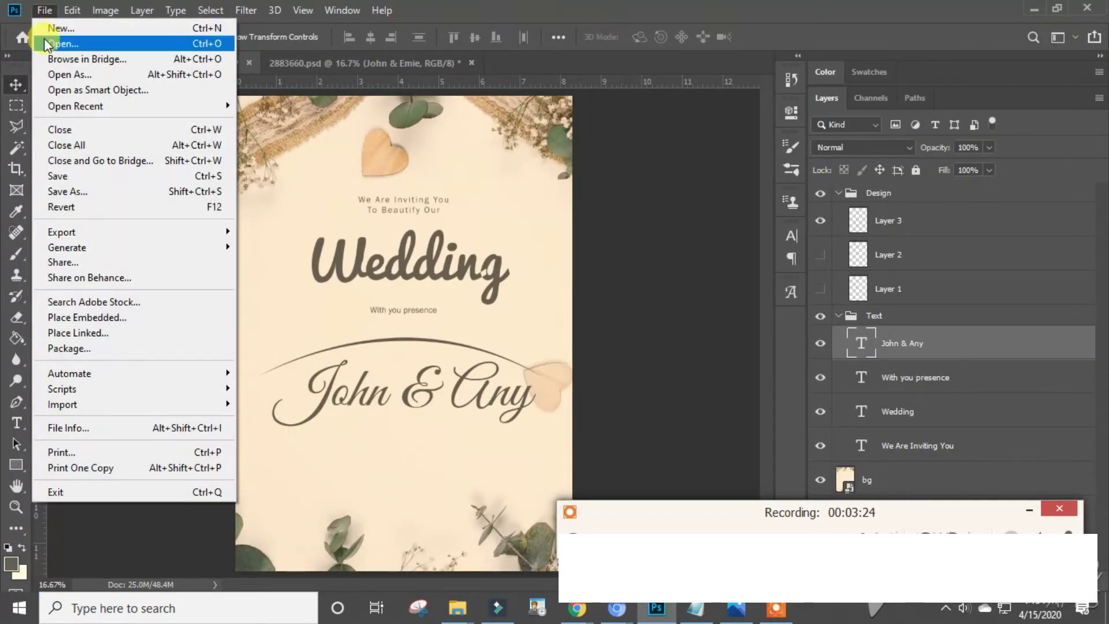
{"action": "left_click", "coordinate": [118, 315]}
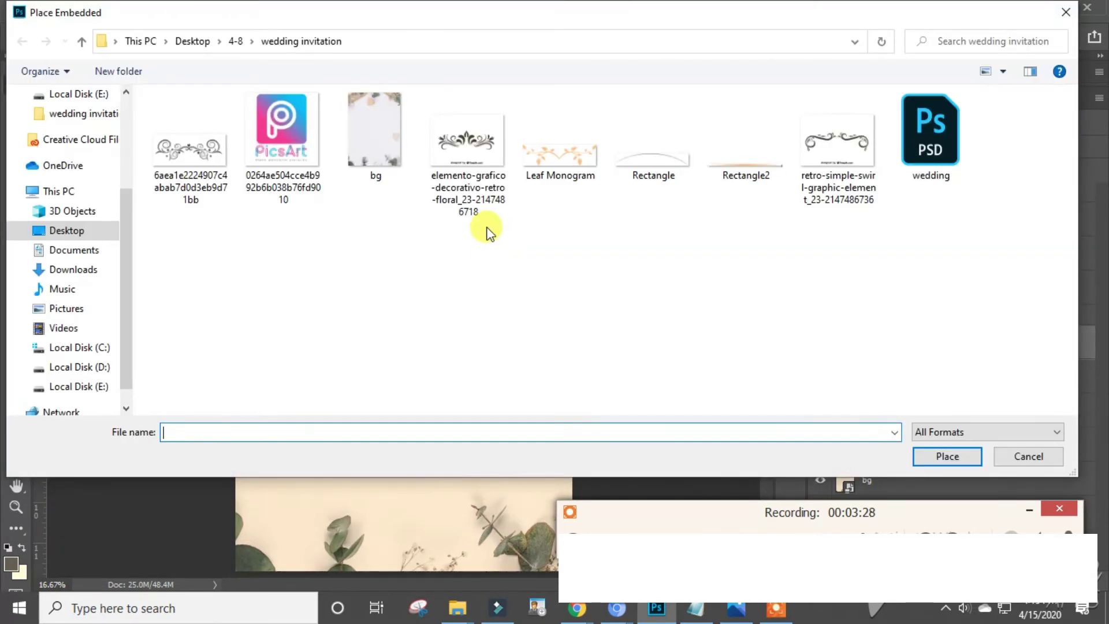
{"action": "left_click", "coordinate": [80, 386]}
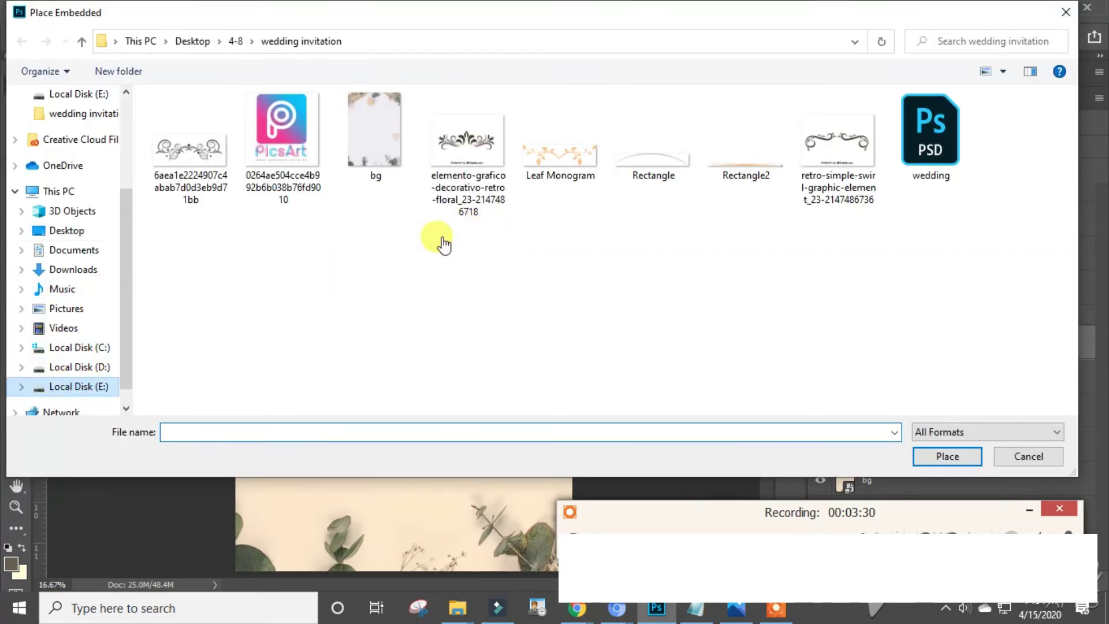
{"action": "scroll", "coordinate": [484, 228], "scroll_direction": "down", "scroll_amount": 10}
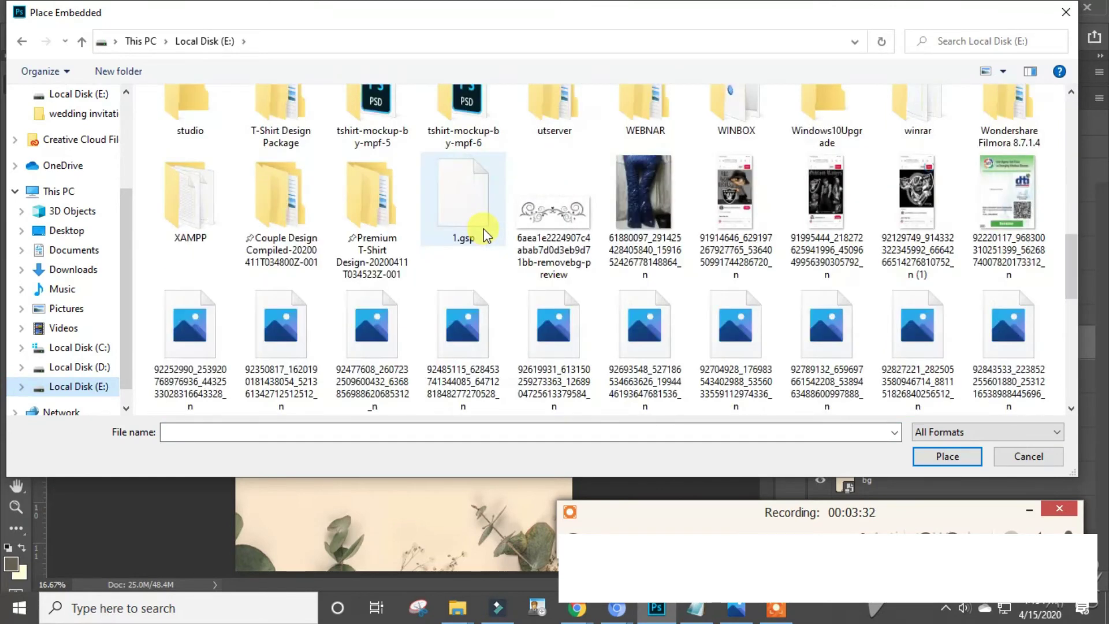
{"action": "scroll", "coordinate": [484, 233], "scroll_direction": "down", "scroll_amount": 3}
{"action": "scroll", "coordinate": [484, 233], "scroll_direction": "down", "scroll_amount": 10}
{"action": "scroll", "coordinate": [484, 231], "scroll_direction": "down", "scroll_amount": 2}
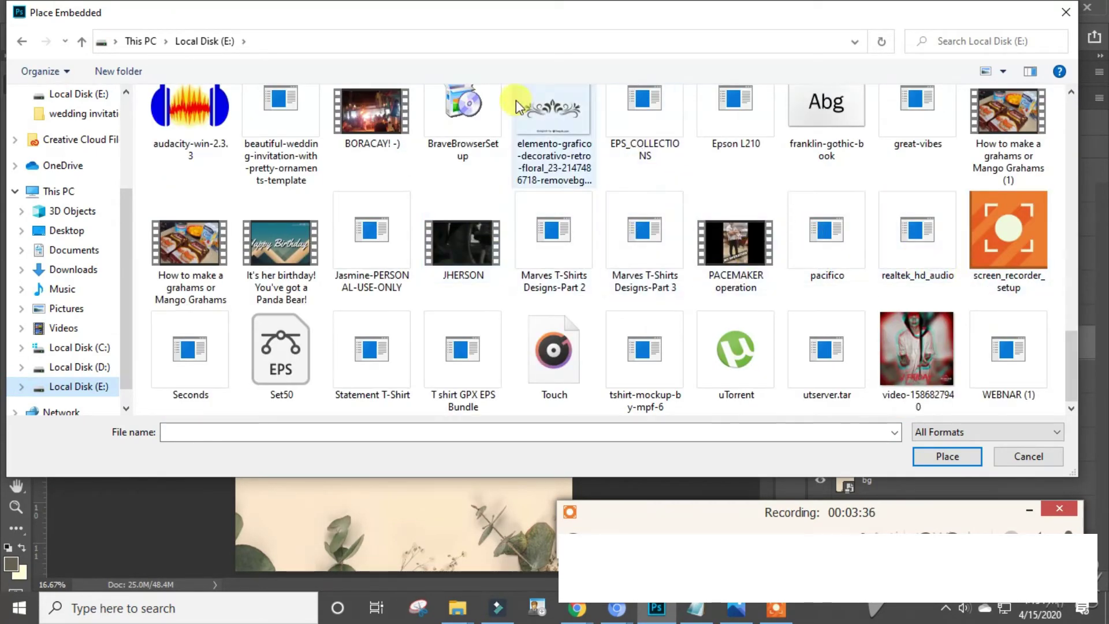
{"action": "left_click_drag", "start_coordinate": [1070, 352], "coordinate": [1066, 259]}
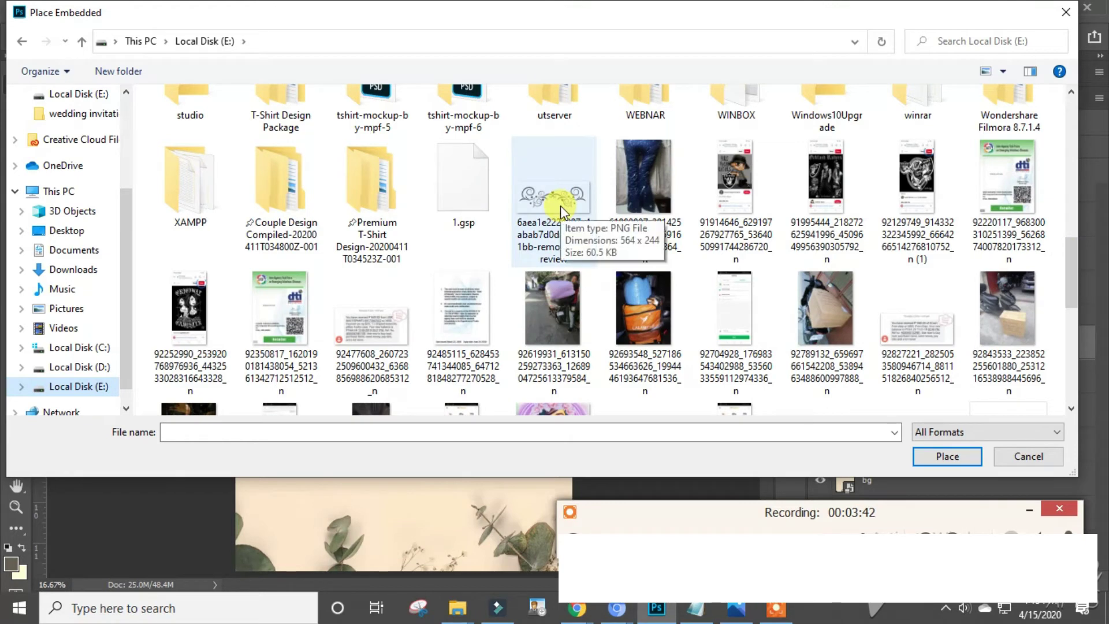
{"action": "scroll", "coordinate": [561, 206], "scroll_direction": "up", "scroll_amount": 3}
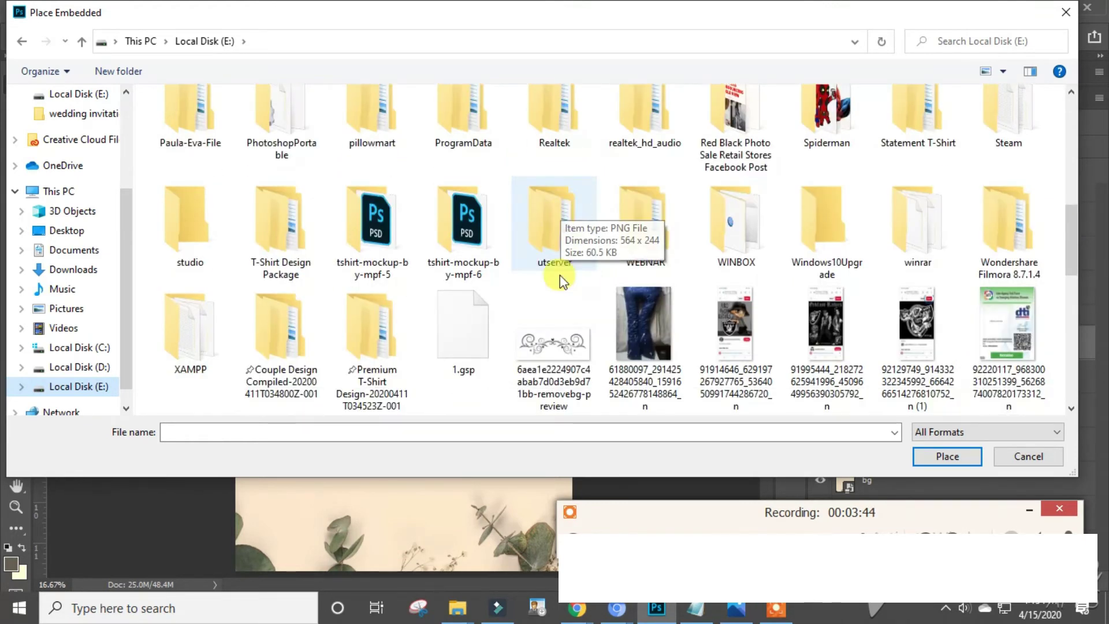
{"action": "double_click", "coordinate": [560, 334]}
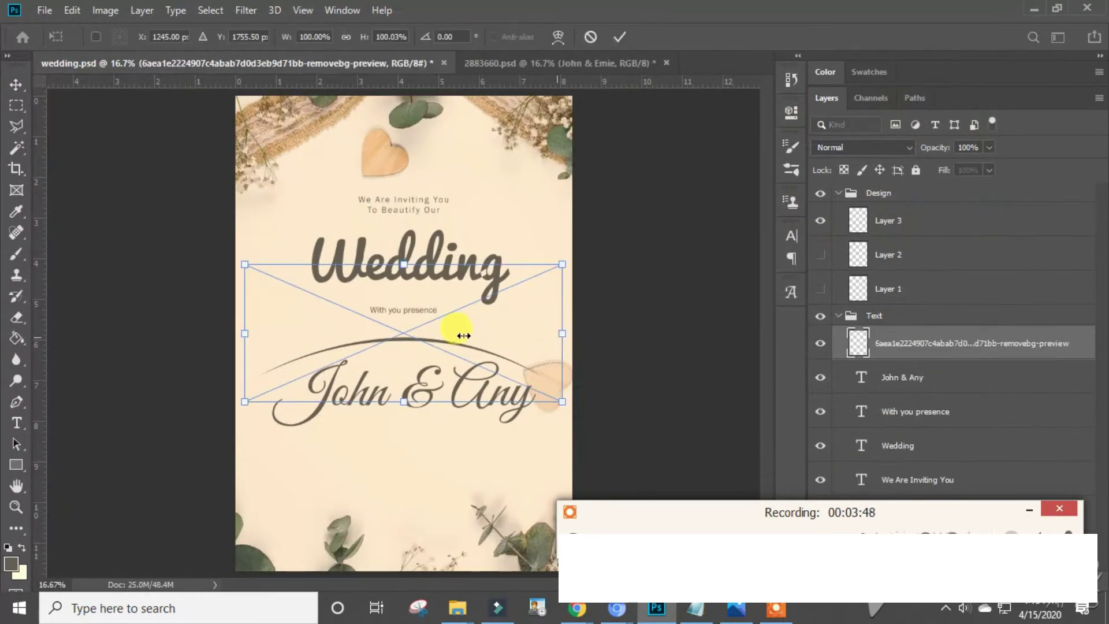
Step: Move the placed ornament to the centre just below John & Any and commit it
{"action": "key", "text": "Down"}
{"action": "key", "text": "Down"}
{"action": "key", "text": "Down"}
{"action": "key", "text": "Down"}
{"action": "key", "text": "Down"}
{"action": "key", "text": "Down"}
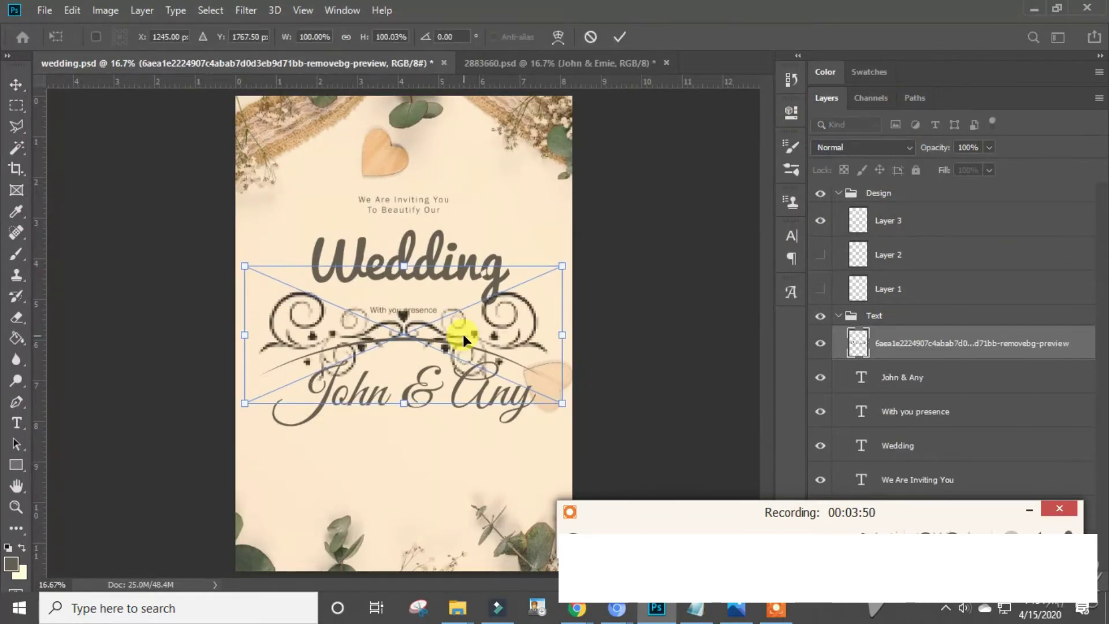
{"action": "key", "text": "Down"}
{"action": "key", "text": "Down"}
{"action": "key", "text": "Down"}
{"action": "key", "text": "Down"}
{"action": "key", "text": "Down"}
{"action": "key", "text": "Down"}
{"action": "key", "text": "Down"}
{"action": "key", "text": "Down"}
{"action": "key", "text": "Down"}
{"action": "key", "text": "Down"}
{"action": "key", "text": "Down"}
{"action": "key", "text": "Down"}
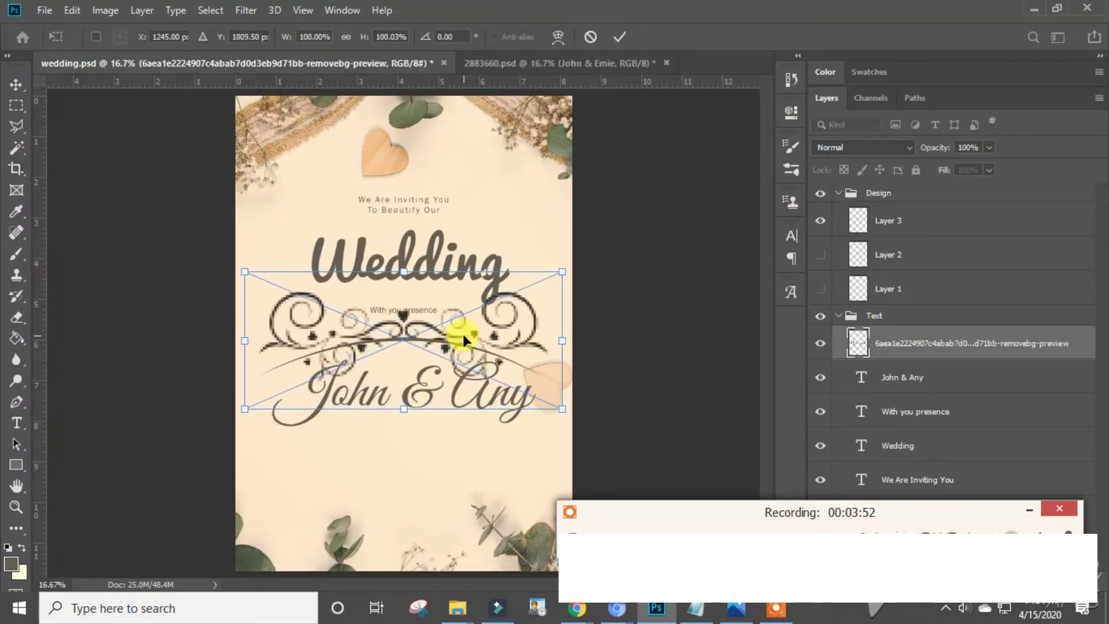
{"action": "left_click_drag", "start_coordinate": [416, 330], "coordinate": [411, 439]}
{"action": "key", "text": "Return"}
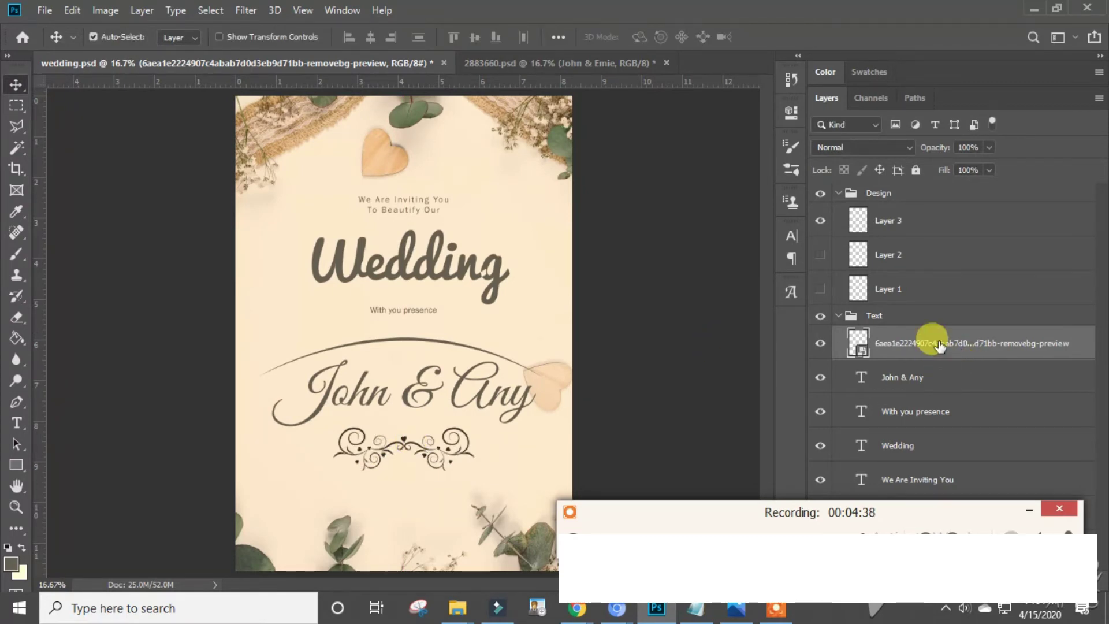
Step: Drag the ornament layer into the Design group below Layer 3 and name it 'monogram leaf'
{"action": "left_click_drag", "start_coordinate": [936, 342], "coordinate": [918, 247]}
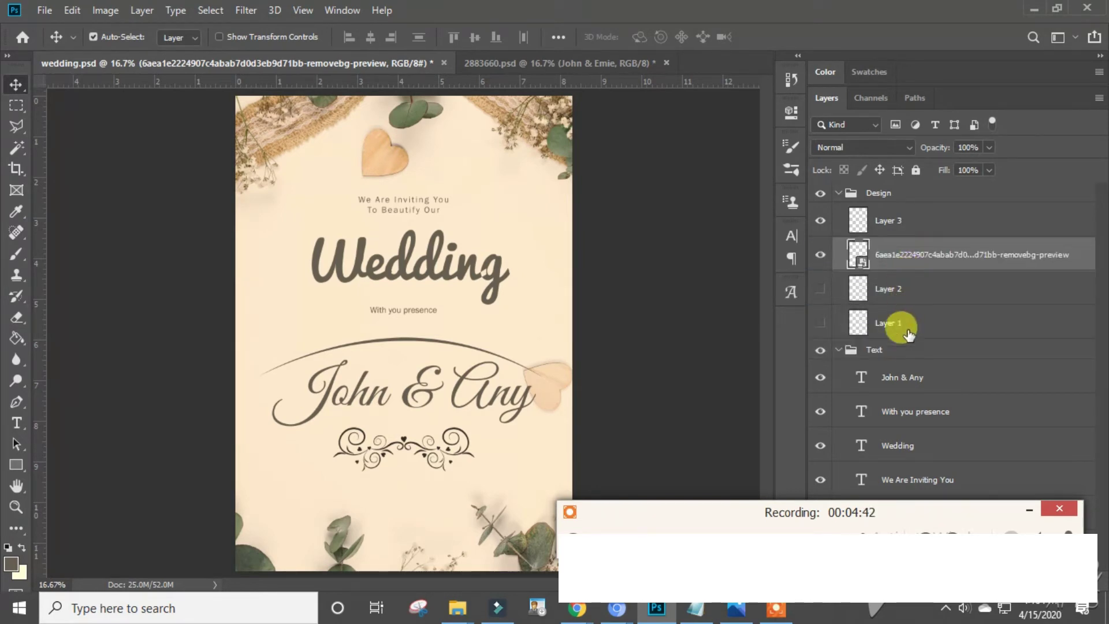
{"action": "double_click", "coordinate": [921, 255]}
{"action": "type", "text": "monogram"}
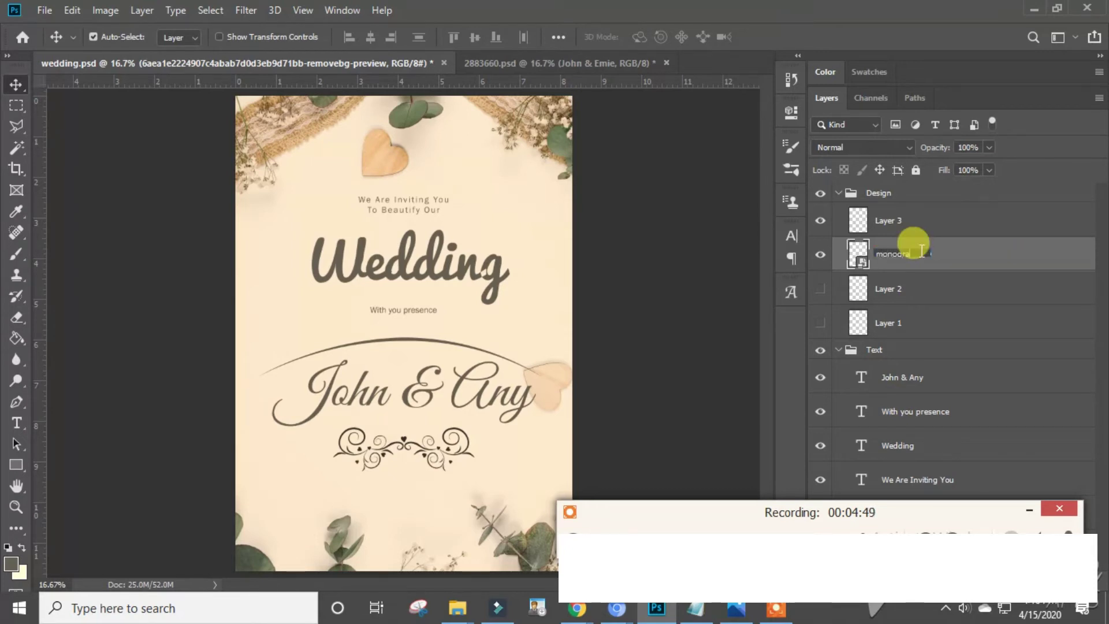
{"action": "type", "text": " leaf"}
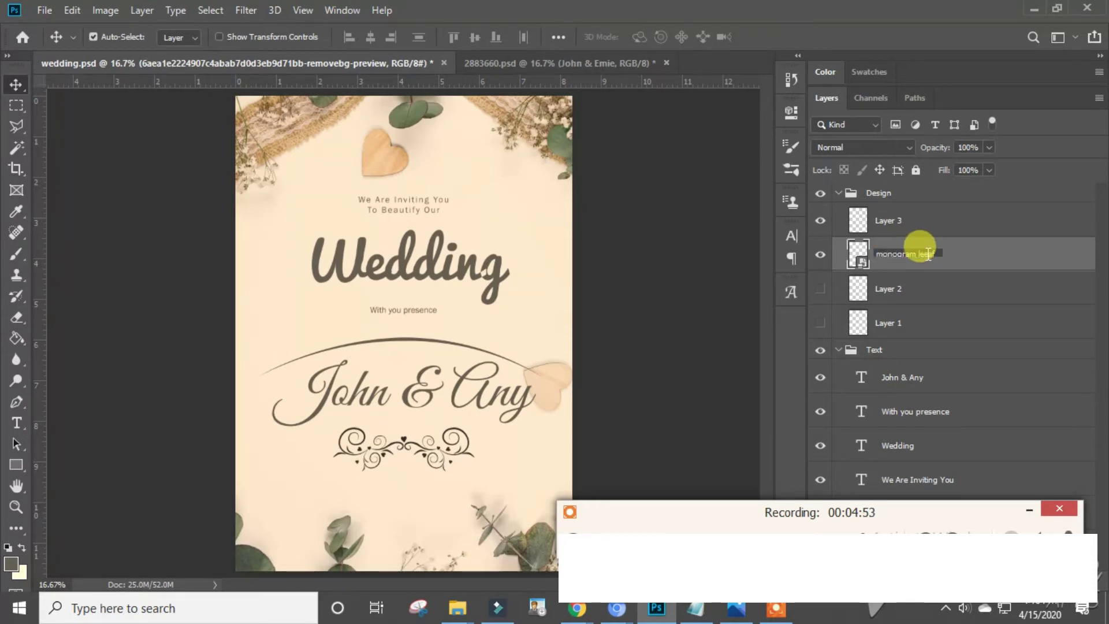
{"action": "key", "text": "Return"}
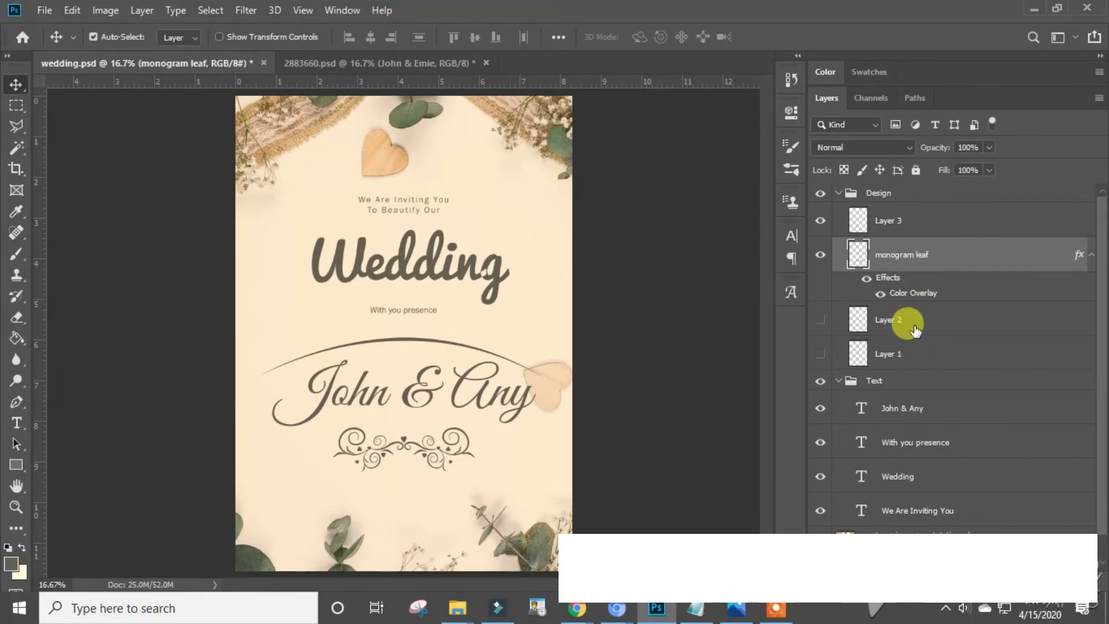
Step: Reduce the John & Any names from 100 pt to 95, then 90 pt, and commit
{"action": "left_click", "coordinate": [913, 411]}
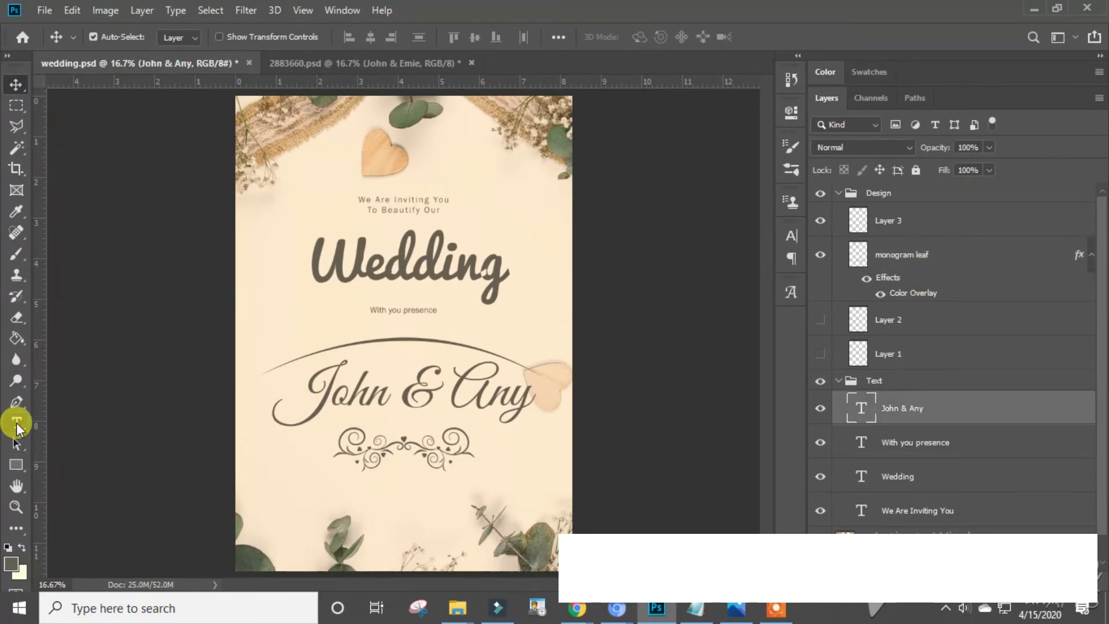
{"action": "left_click", "coordinate": [17, 422]}
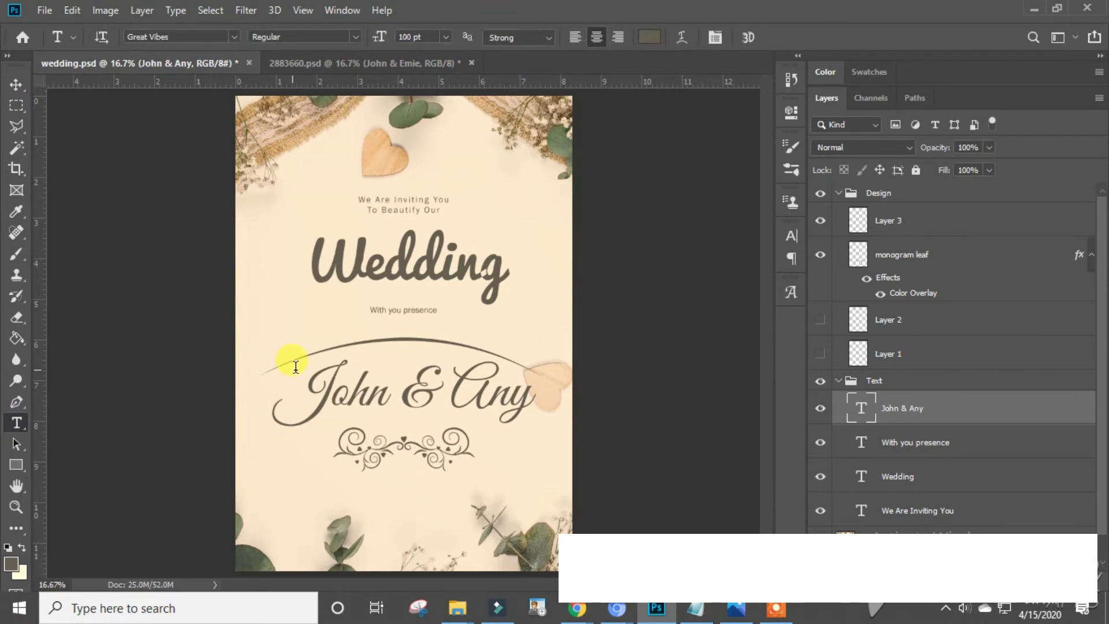
{"action": "left_click", "coordinate": [349, 373]}
{"action": "key", "text": "ctrl+a"}
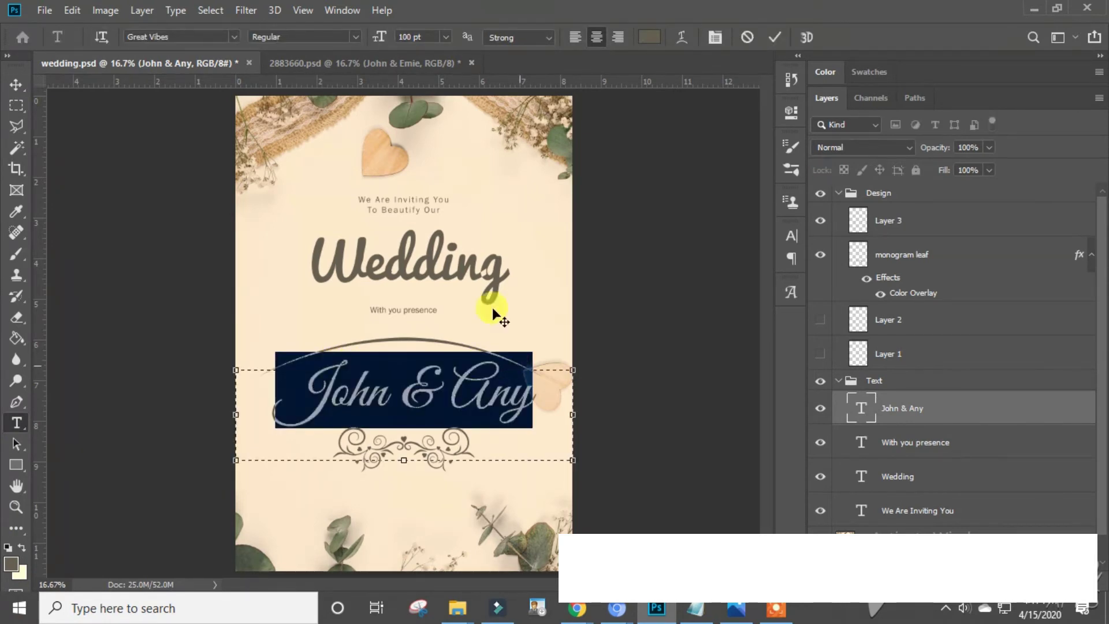
{"action": "double_click", "coordinate": [410, 36]}
{"action": "type", "text": "95"}
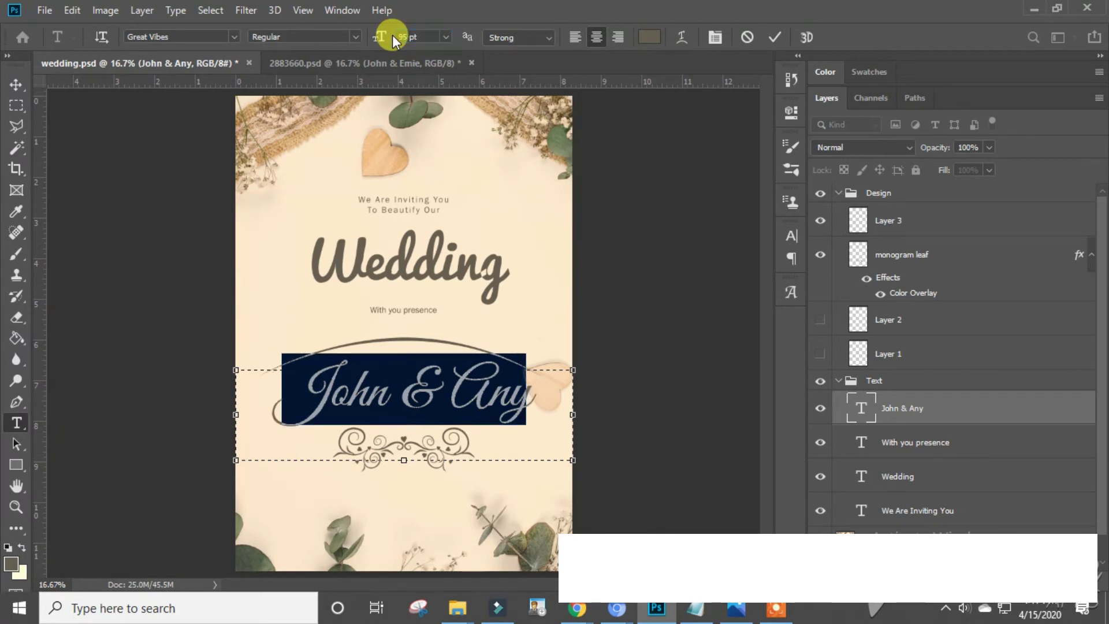
{"action": "key", "text": "Return"}
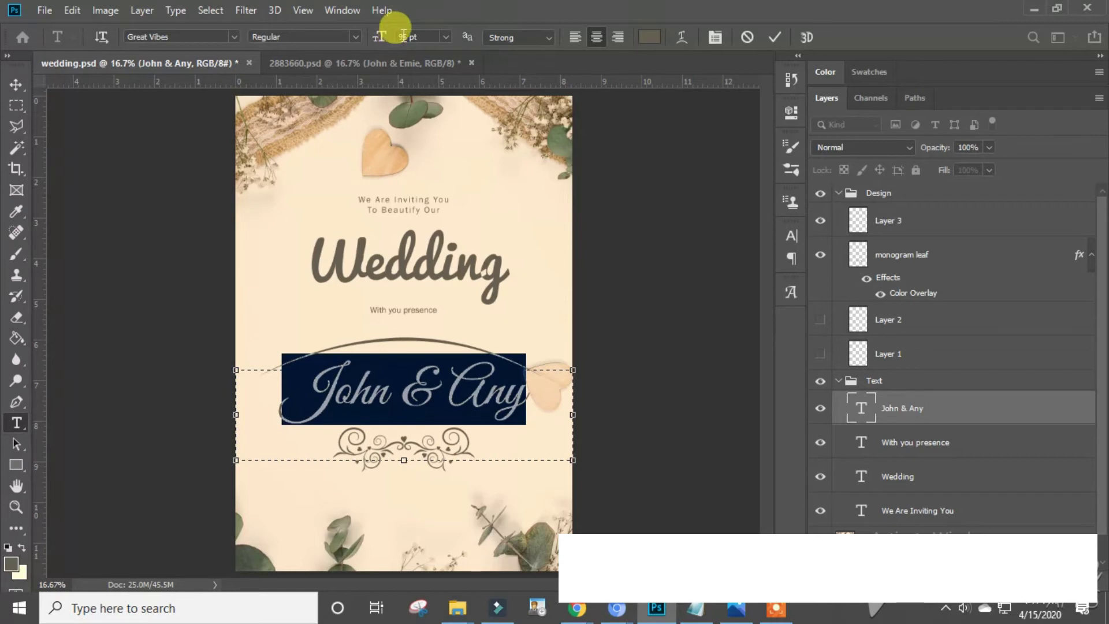
{"action": "double_click", "coordinate": [408, 36]}
{"action": "type", "text": "90"}
{"action": "key", "text": "Return"}
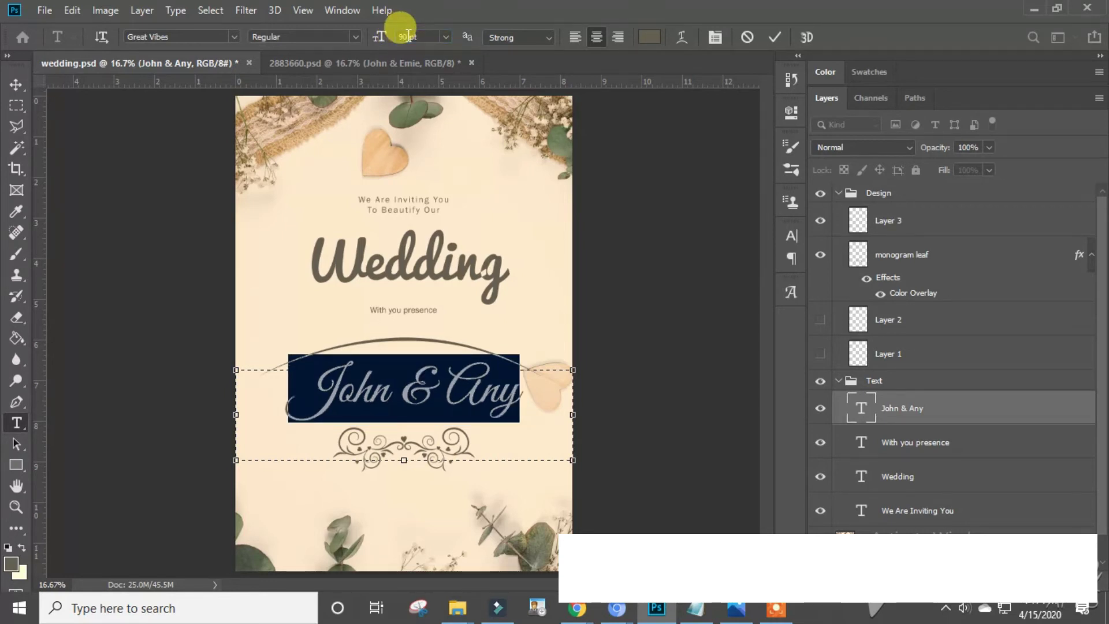
{"action": "left_click", "coordinate": [18, 85]}
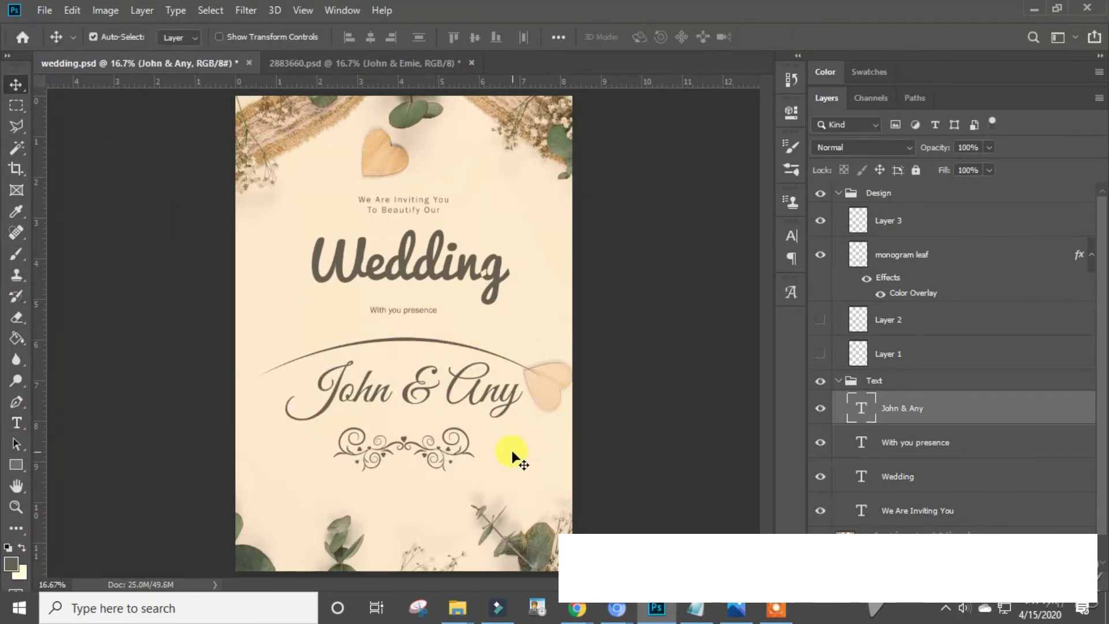
Step: Nudge the monogram leaf ornament up closer to the names
{"action": "left_click", "coordinate": [924, 259]}
{"action": "key", "text": "shift+Up"}
{"action": "key", "text": "shift+Up"}
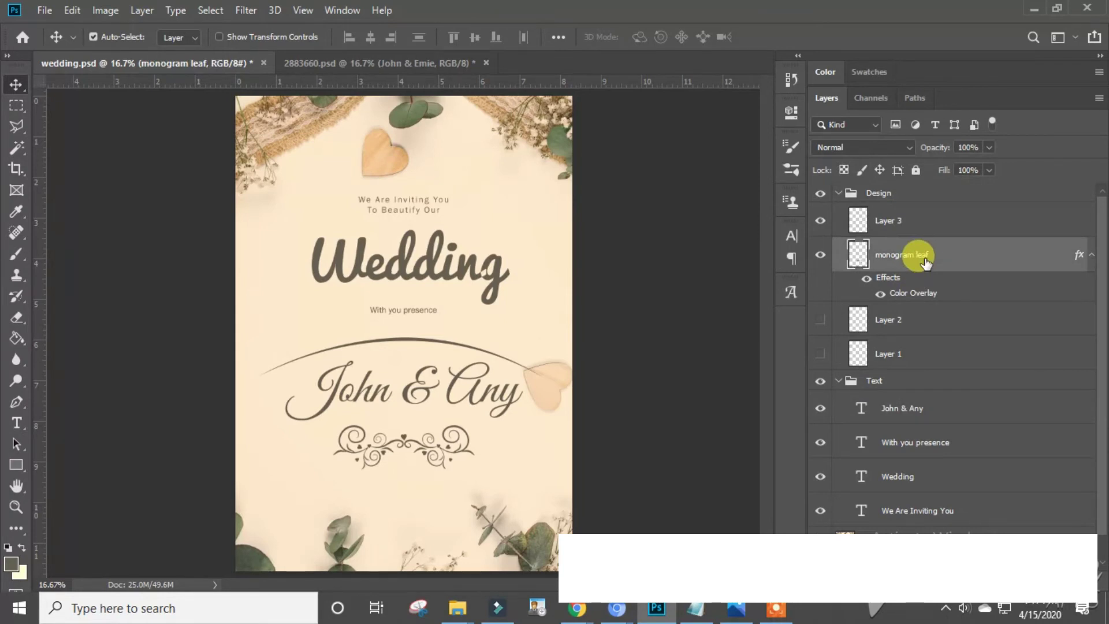
{"action": "key", "text": "shift+Up"}
{"action": "key", "text": "shift+Up"}
{"action": "key", "text": "shift+Up"}
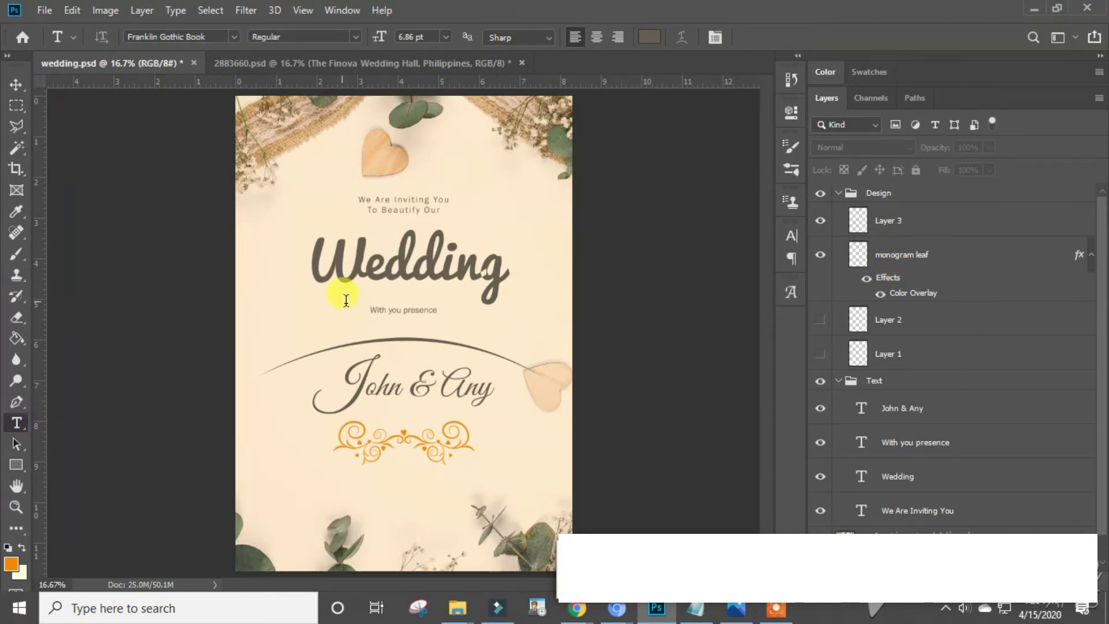
Step: Shorten the With you presence text box to fit its single line
{"action": "left_click", "coordinate": [377, 308]}
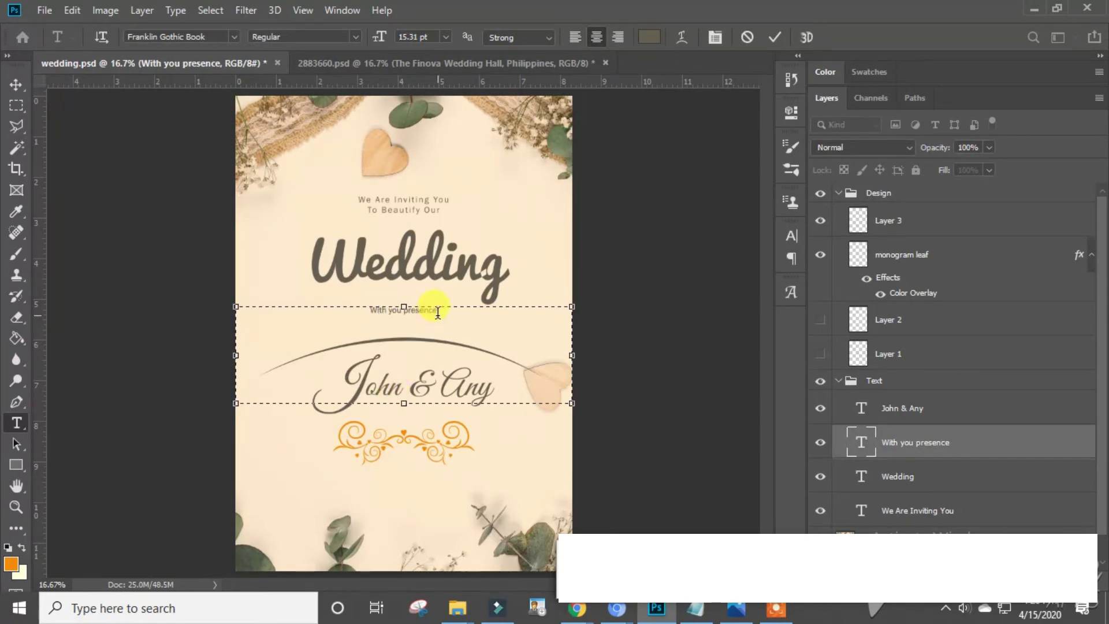
{"action": "left_click_drag", "start_coordinate": [404, 399], "coordinate": [405, 315]}
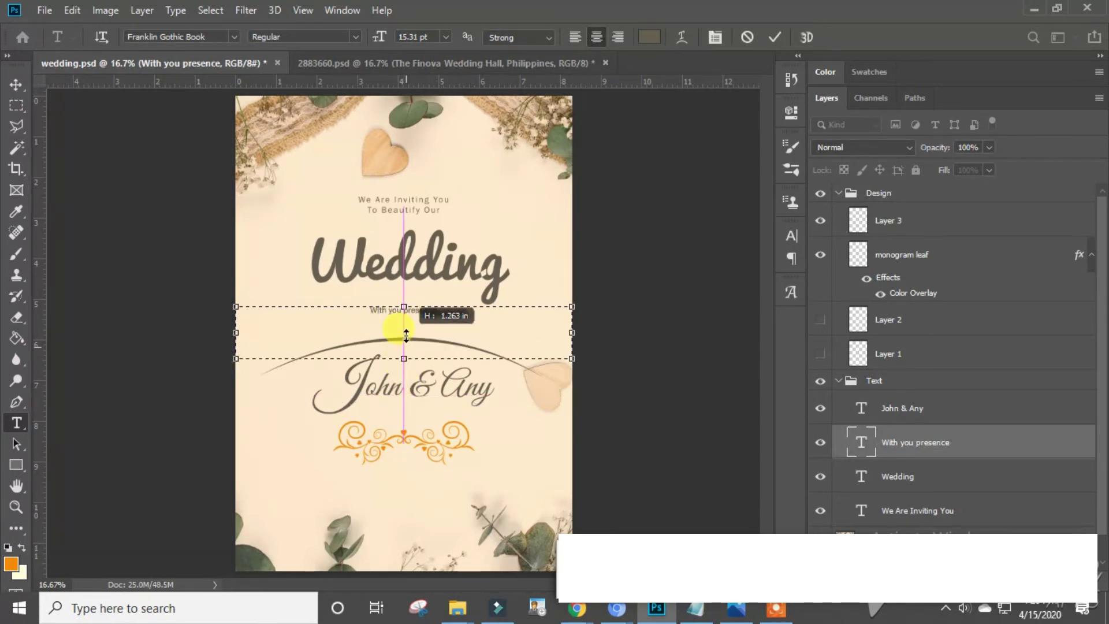
{"action": "left_click", "coordinate": [16, 87]}
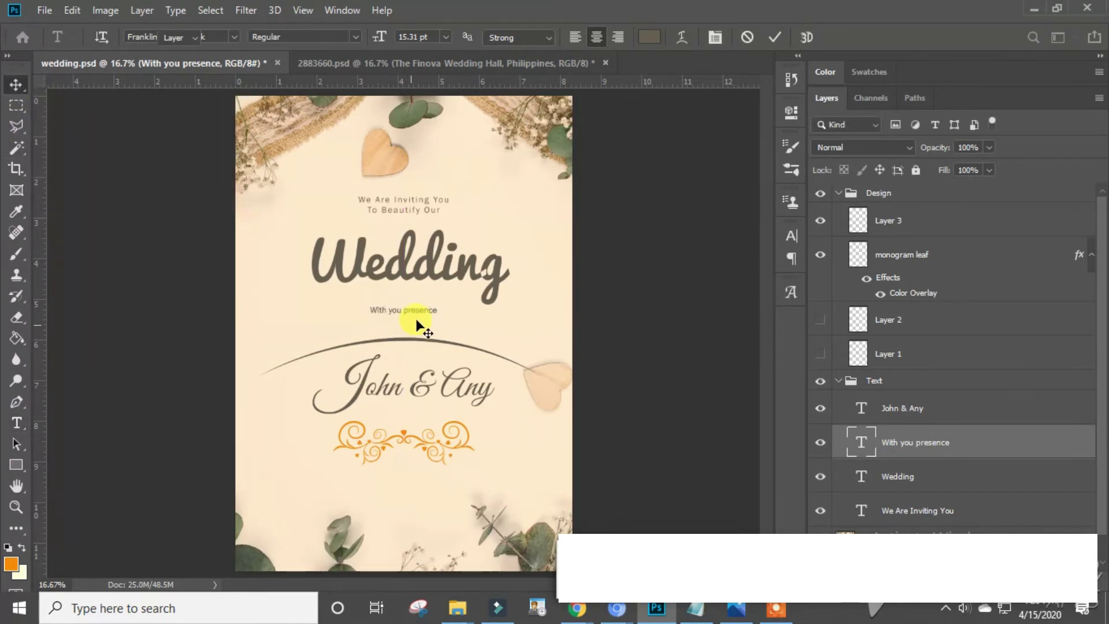
Step: Duplicate the With you presence layer, naming the copy '30th November'
{"action": "right_click", "coordinate": [974, 446]}
{"action": "left_click", "coordinate": [866, 86]}
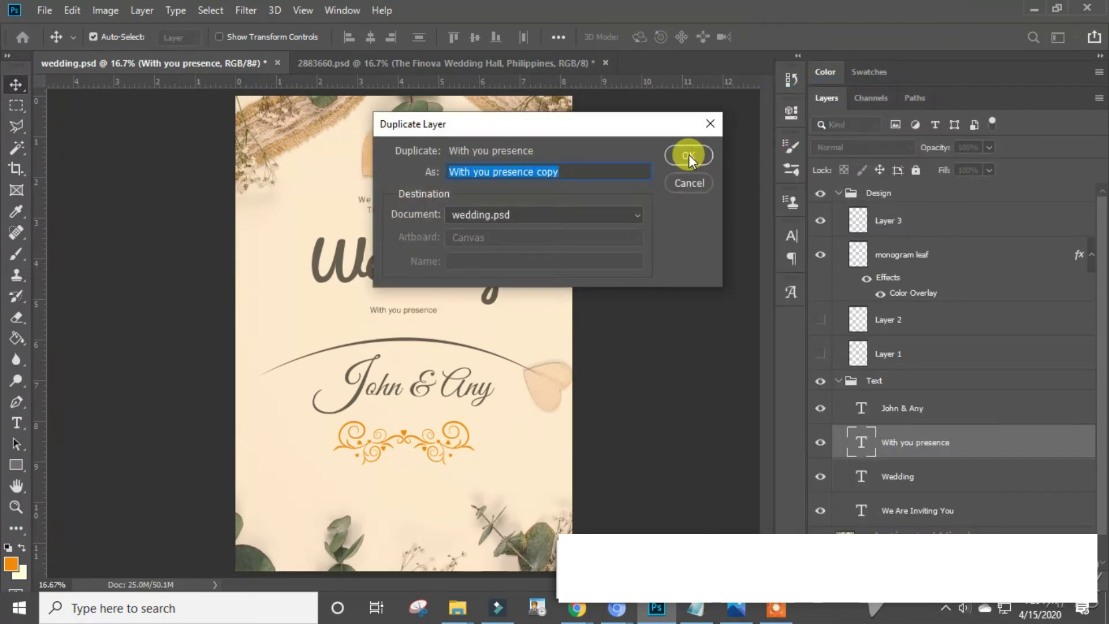
{"action": "type", "text": "3"}
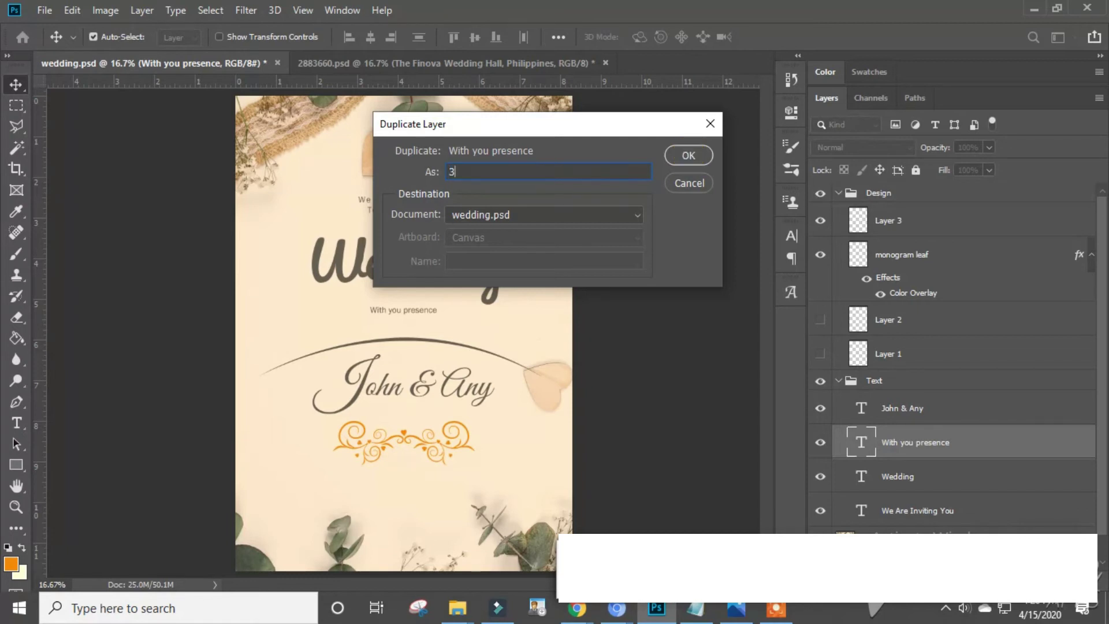
{"action": "type", "text": "0th"}
{"action": "type", "text": " Novem"}
{"action": "type", "text": "ber"}
{"action": "left_click", "coordinate": [689, 155]}
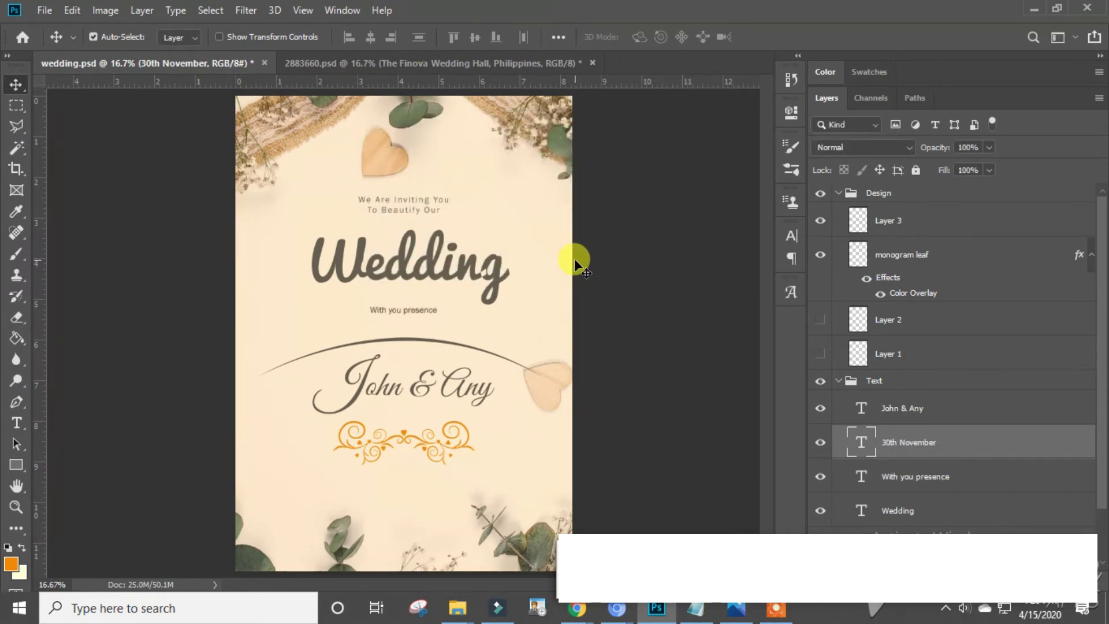
Step: Shift-nudge the 30th November copy down nine times to below the orange ornament
{"action": "key", "text": "shift+Down"}
{"action": "key", "text": "shift+Down"}
{"action": "key", "text": "shift+Down"}
{"action": "key", "text": "shift+Down"}
{"action": "key", "text": "shift+Down"}
{"action": "key", "text": "shift+Down"}
{"action": "key", "text": "shift+Down"}
{"action": "key", "text": "shift+Down"}
{"action": "key", "text": "shift+Down"}
{"action": "key", "text": "shift+Down"}
{"action": "key", "text": "shift+Down"}
{"action": "key", "text": "shift+Down"}
{"action": "key", "text": "shift+Down"}
{"action": "key", "text": "shift+Down"}
{"action": "key", "text": "shift+Down"}
{"action": "key", "text": "shift+Down"}
{"action": "key", "text": "shift+Down"}
{"action": "key", "text": "shift+Down"}
{"action": "key", "text": "shift+Down"}
{"action": "key", "text": "shift+Down"}
{"action": "key", "text": "shift+Down"}
{"action": "key", "text": "shift+Down"}
{"action": "key", "text": "shift+Down"}
{"action": "key", "text": "shift+Down"}
{"action": "key", "text": "shift+Down"}
{"action": "key", "text": "shift+Down"}
{"action": "key", "text": "shift+Down"}
{"action": "key", "text": "shift+Down"}
{"action": "key", "text": "shift+Down"}
{"action": "key", "text": "shift+Down"}
{"action": "key", "text": "shift+Down"}
{"action": "key", "text": "shift+Down"}
{"action": "key", "text": "shift+Down"}
{"action": "key", "text": "shift+Down"}
{"action": "key", "text": "shift+Down"}
{"action": "key", "text": "shift+Down"}
{"action": "key", "text": "shift+Down"}
{"action": "key", "text": "shift+Down"}
{"action": "key", "text": "shift+Down"}
{"action": "key", "text": "shift+Down"}
{"action": "key", "text": "shift+Down"}
{"action": "key", "text": "shift+Down"}
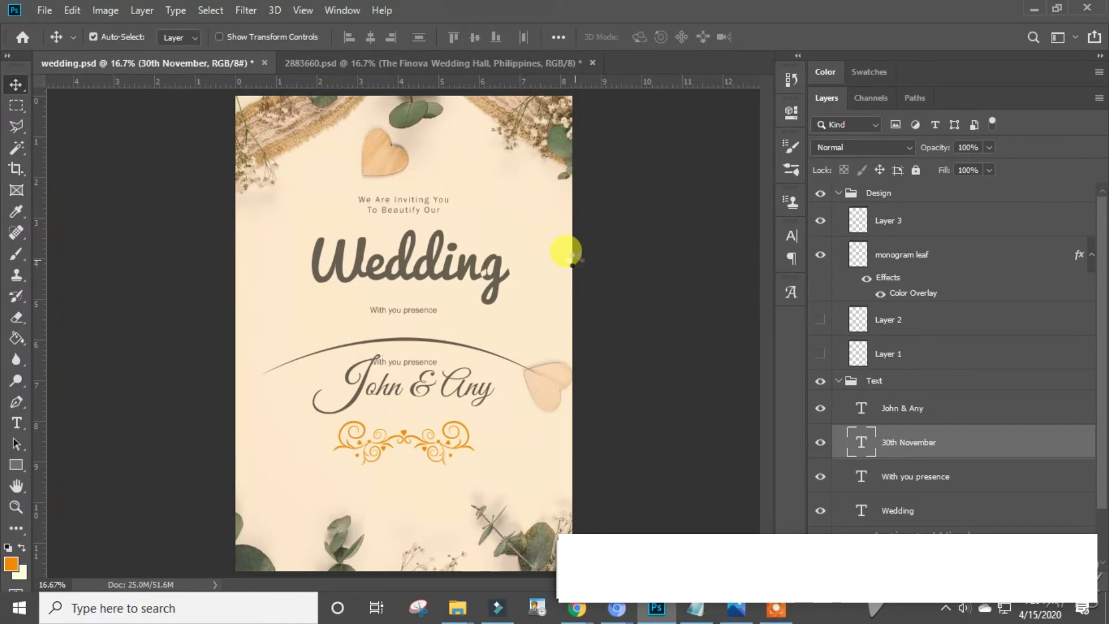
{"action": "key", "text": "shift+Down"}
{"action": "key", "text": "shift+Down"}
{"action": "key", "text": "shift+Down"}
{"action": "key", "text": "shift+Down"}
{"action": "key", "text": "shift+Down"}
{"action": "key", "text": "shift+Down"}
{"action": "key", "text": "shift+Down"}
{"action": "key", "text": "shift+Down"}
{"action": "key", "text": "shift+Down"}
{"action": "key", "text": "shift+Down"}
{"action": "key", "text": "shift+Down"}
{"action": "key", "text": "shift+Down"}
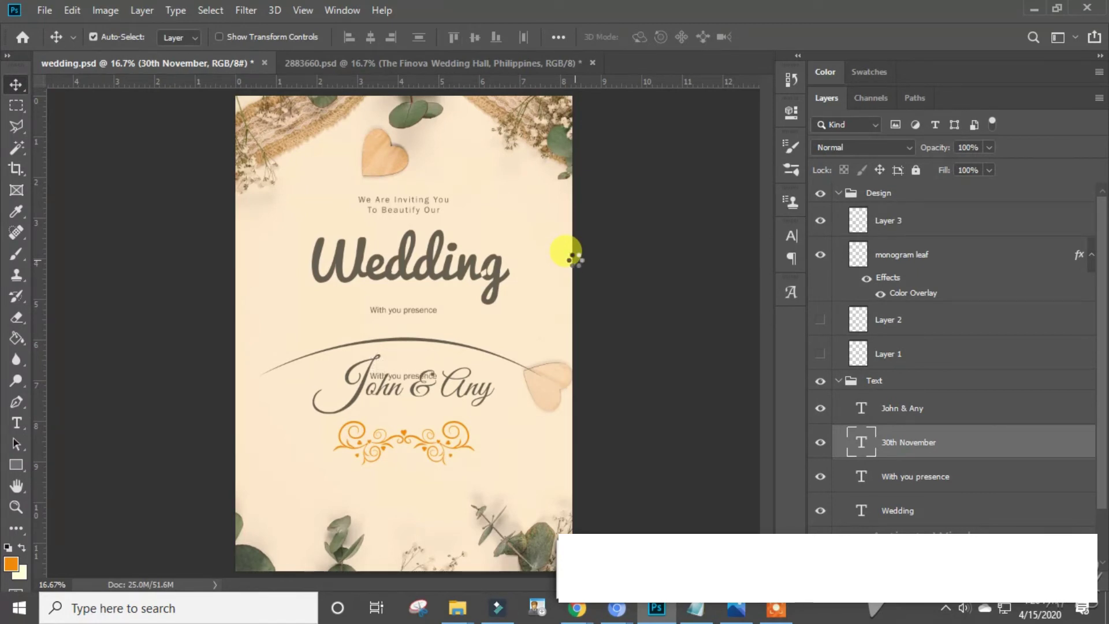
{"action": "key", "text": "shift+Down"}
{"action": "key", "text": "shift+Down"}
{"action": "key", "text": "shift+Down"}
{"action": "key", "text": "shift+Down"}
{"action": "key", "text": "shift+Down"}
{"action": "key", "text": "shift+Down"}
{"action": "key", "text": "shift+Down"}
{"action": "key", "text": "shift+Down"}
{"action": "key", "text": "shift+Down"}
{"action": "key", "text": "shift+Down"}
{"action": "key", "text": "shift+Down"}
{"action": "key", "text": "shift+Down"}
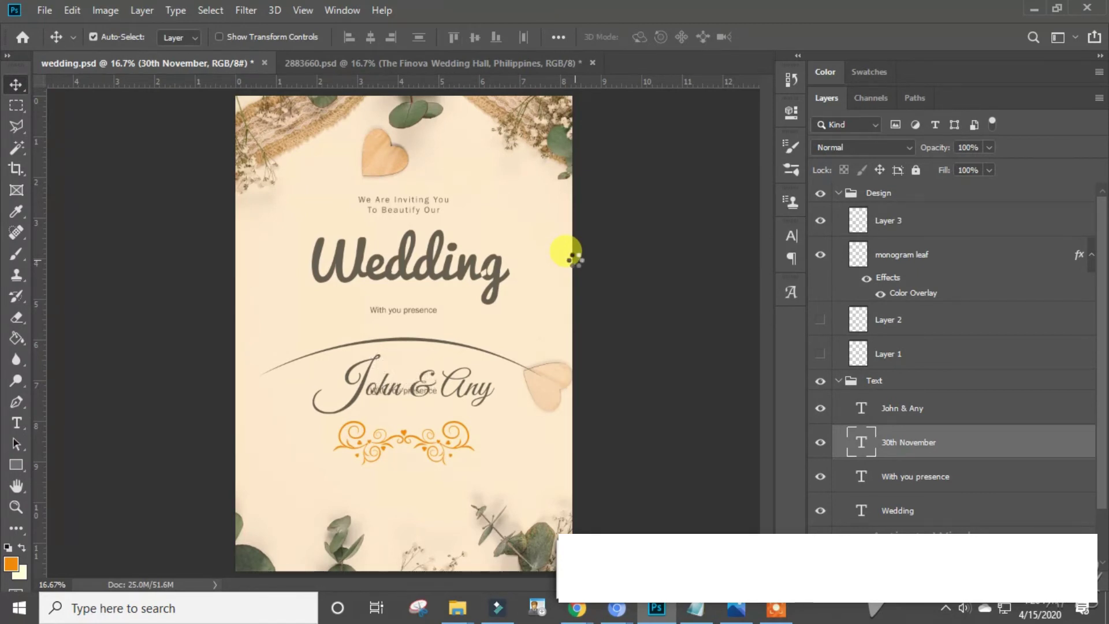
{"action": "key", "text": "shift+Down"}
{"action": "key", "text": "shift+Down"}
{"action": "key", "text": "shift+Down"}
{"action": "key", "text": "shift+Down"}
{"action": "key", "text": "shift+Down"}
{"action": "key", "text": "shift+Down"}
{"action": "key", "text": "shift+Down"}
{"action": "key", "text": "shift+Down"}
{"action": "key", "text": "shift+Down"}
{"action": "key", "text": "shift+Down"}
{"action": "key", "text": "shift+Down"}
{"action": "key", "text": "shift+Down"}
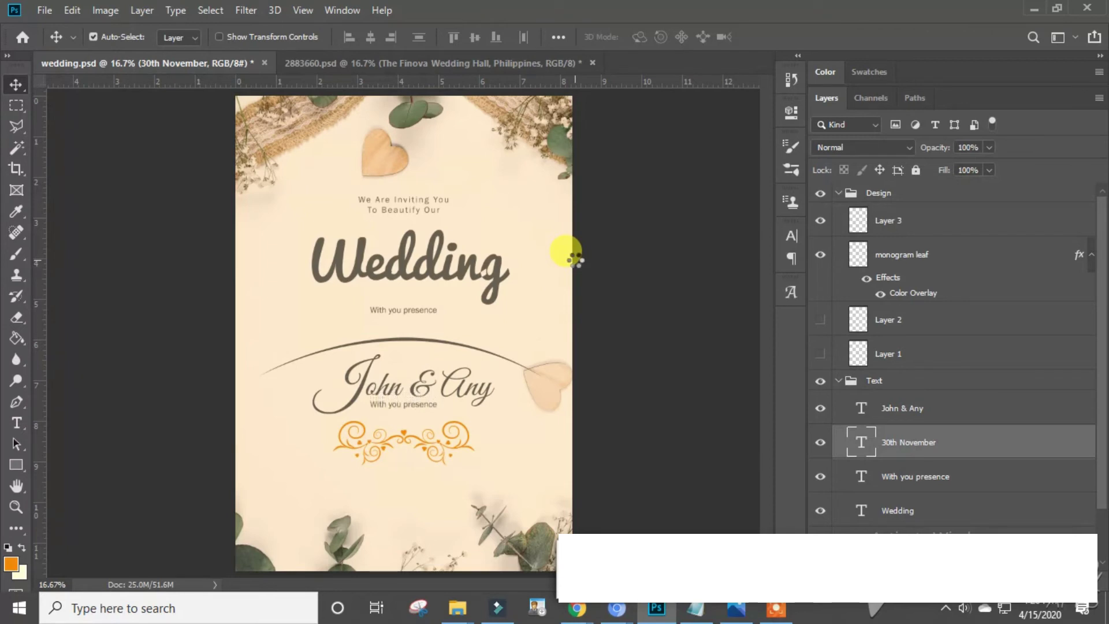
{"action": "key", "text": "shift+Down"}
{"action": "key", "text": "shift+Down"}
{"action": "key", "text": "shift+Down"}
{"action": "key", "text": "shift+Down"}
{"action": "key", "text": "shift+Down"}
{"action": "key", "text": "shift+Down"}
{"action": "key", "text": "shift+Down"}
{"action": "key", "text": "shift+Down"}
{"action": "key", "text": "shift+Down"}
{"action": "key", "text": "shift+Down"}
{"action": "key", "text": "shift+Down"}
{"action": "key", "text": "shift+Down"}
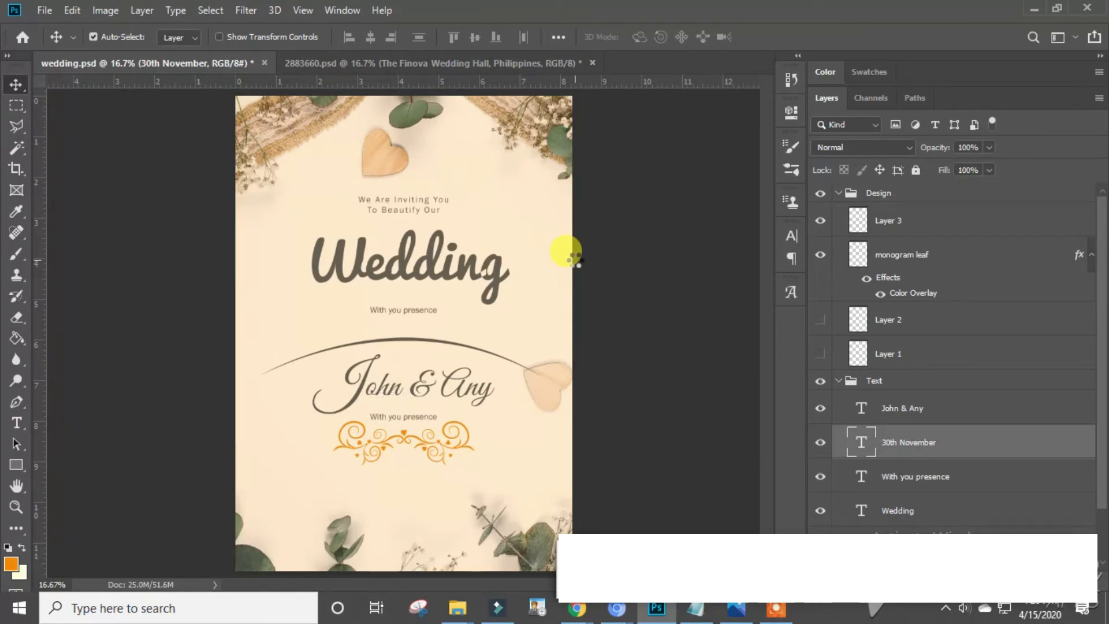
{"action": "key", "text": "shift+Down"}
{"action": "key", "text": "shift+Down"}
{"action": "key", "text": "shift+Down"}
{"action": "key", "text": "shift+Down"}
{"action": "key", "text": "shift+Down"}
{"action": "key", "text": "shift+Down"}
{"action": "key", "text": "shift+Down"}
{"action": "key", "text": "shift+Down"}
{"action": "key", "text": "shift+Down"}
{"action": "key", "text": "shift+Down"}
{"action": "key", "text": "shift+Down"}
{"action": "key", "text": "shift+Down"}
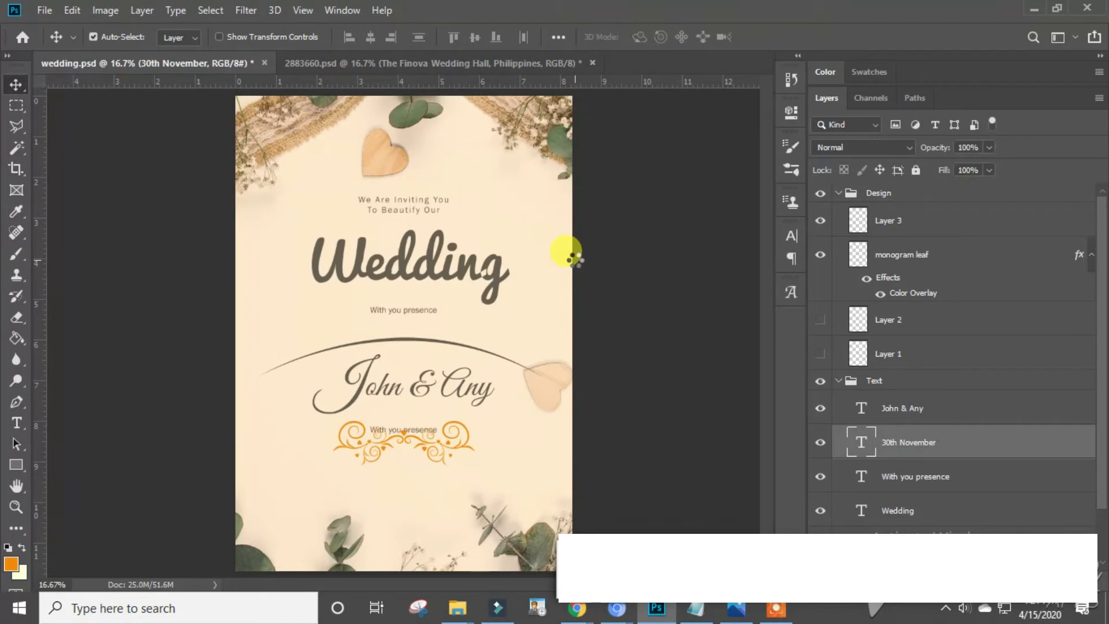
{"action": "key", "text": "shift+Down"}
{"action": "key", "text": "shift+Down"}
{"action": "key", "text": "shift+Down"}
{"action": "key", "text": "shift+Down"}
{"action": "key", "text": "shift+Down"}
{"action": "key", "text": "shift+Down"}
{"action": "key", "text": "shift+Down"}
{"action": "key", "text": "shift+Down"}
{"action": "key", "text": "shift+Down"}
{"action": "key", "text": "shift+Down"}
{"action": "key", "text": "shift+Down"}
{"action": "key", "text": "shift+Down"}
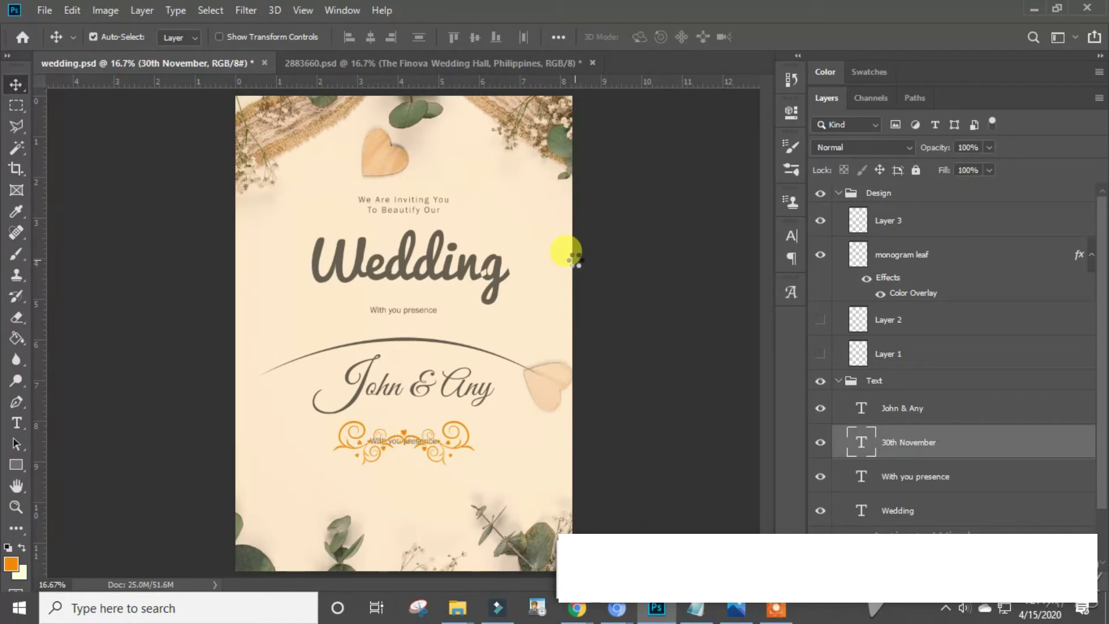
{"action": "key", "text": "shift+Down"}
{"action": "key", "text": "shift+Down"}
{"action": "key", "text": "shift+Down"}
{"action": "key", "text": "shift+Down"}
{"action": "key", "text": "shift+Down"}
{"action": "key", "text": "shift+Down"}
{"action": "key", "text": "shift+Down"}
{"action": "key", "text": "shift+Down"}
{"action": "key", "text": "shift+Down"}
{"action": "key", "text": "shift+Down"}
{"action": "key", "text": "shift+Down"}
{"action": "key", "text": "shift+Down"}
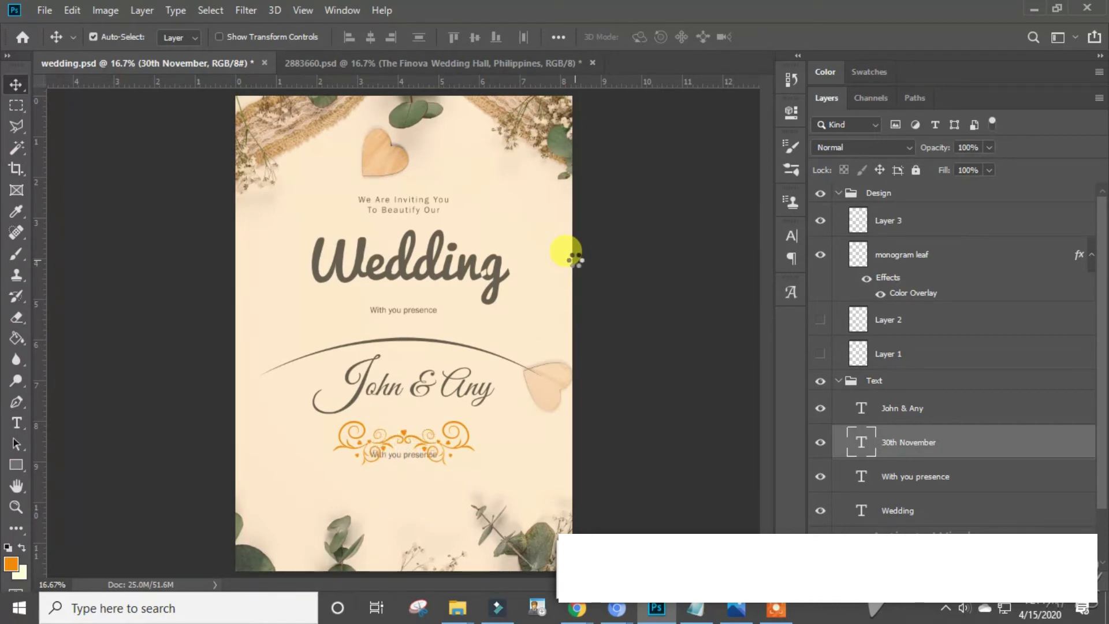
{"action": "key", "text": "shift+Down"}
{"action": "key", "text": "shift+Down"}
{"action": "key", "text": "shift+Down"}
{"action": "key", "text": "shift+Down"}
{"action": "key", "text": "shift+Down"}
{"action": "key", "text": "shift+Down"}
{"action": "key", "text": "shift+Down"}
{"action": "key", "text": "shift+Down"}
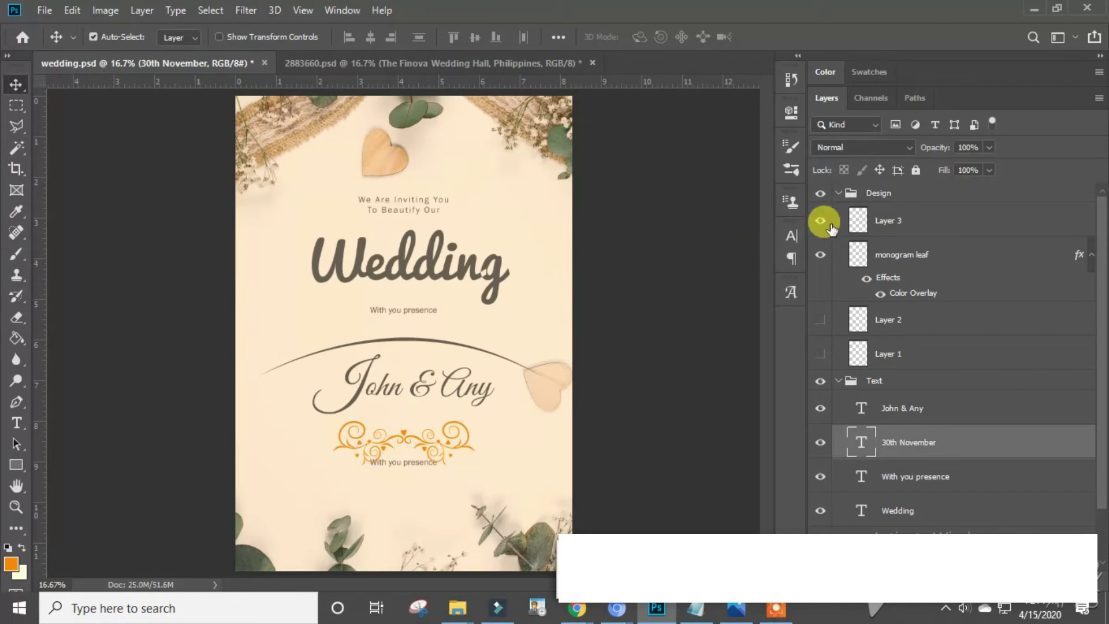
Step: Scale the monogram leaf ornament to about 75% and nudge Layer 3's curved line up
{"action": "left_click", "coordinate": [859, 254]}
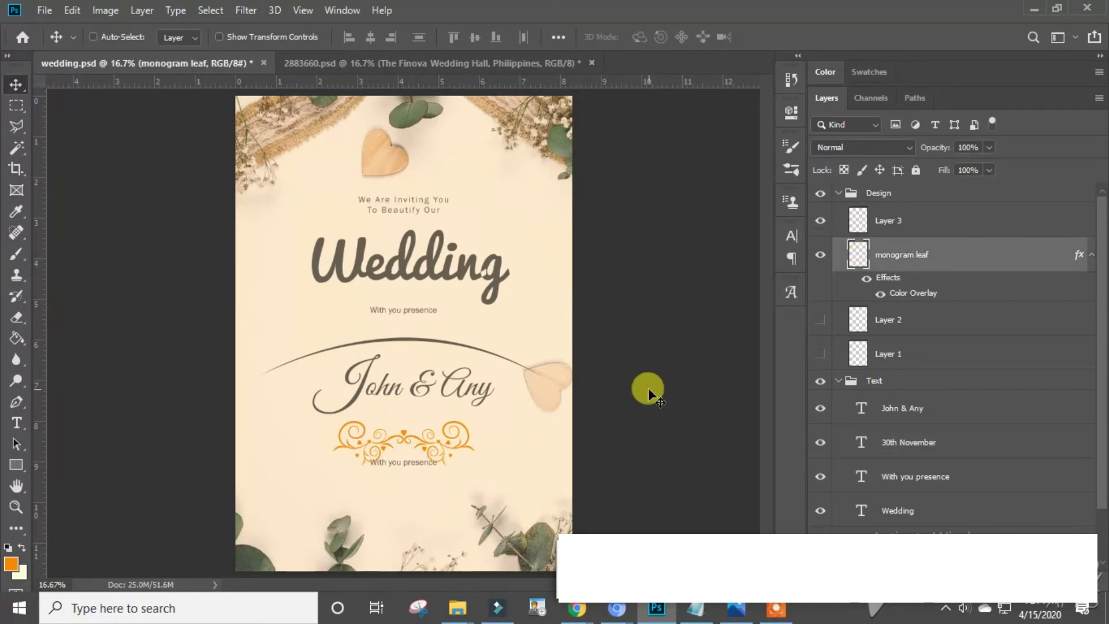
{"action": "key", "text": "ctrl+t"}
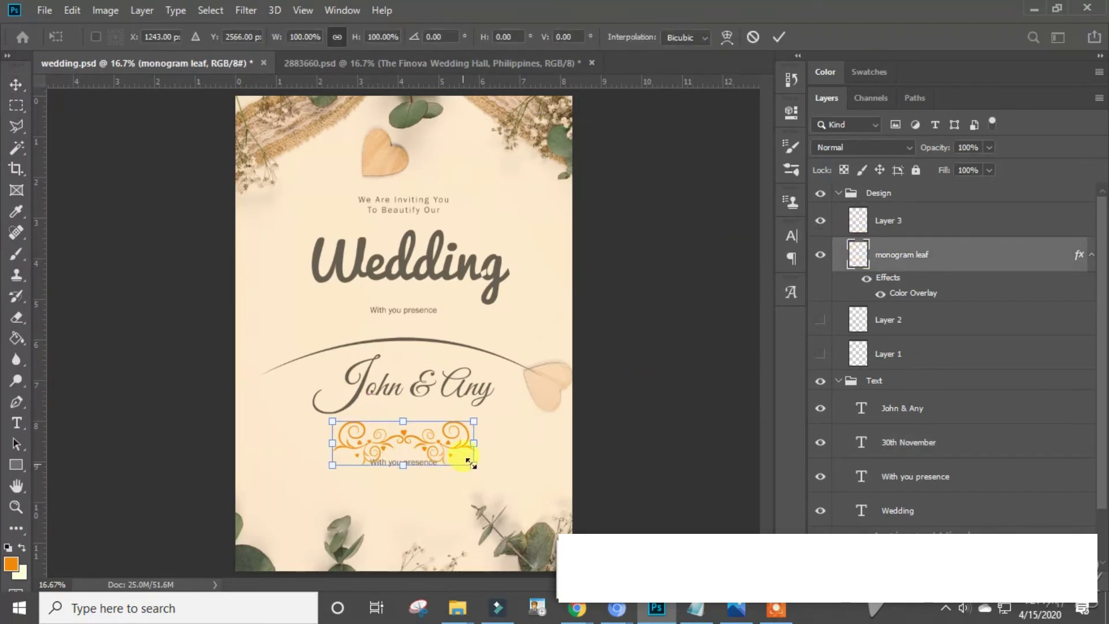
{"action": "left_click_drag", "start_coordinate": [473, 465], "coordinate": [414, 428]}
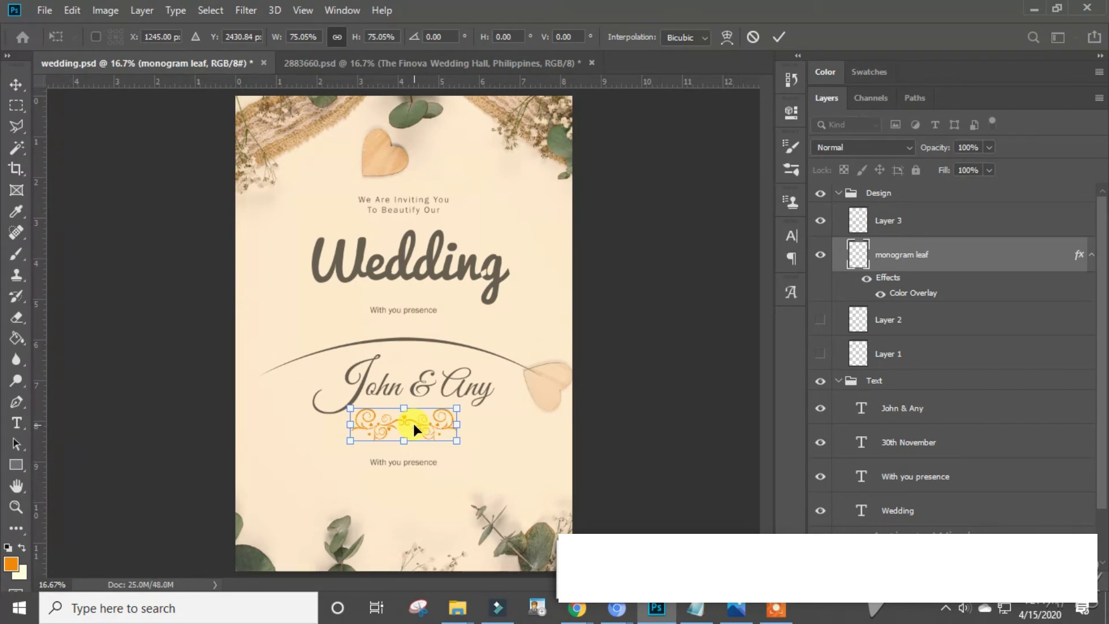
{"action": "key", "text": "Return"}
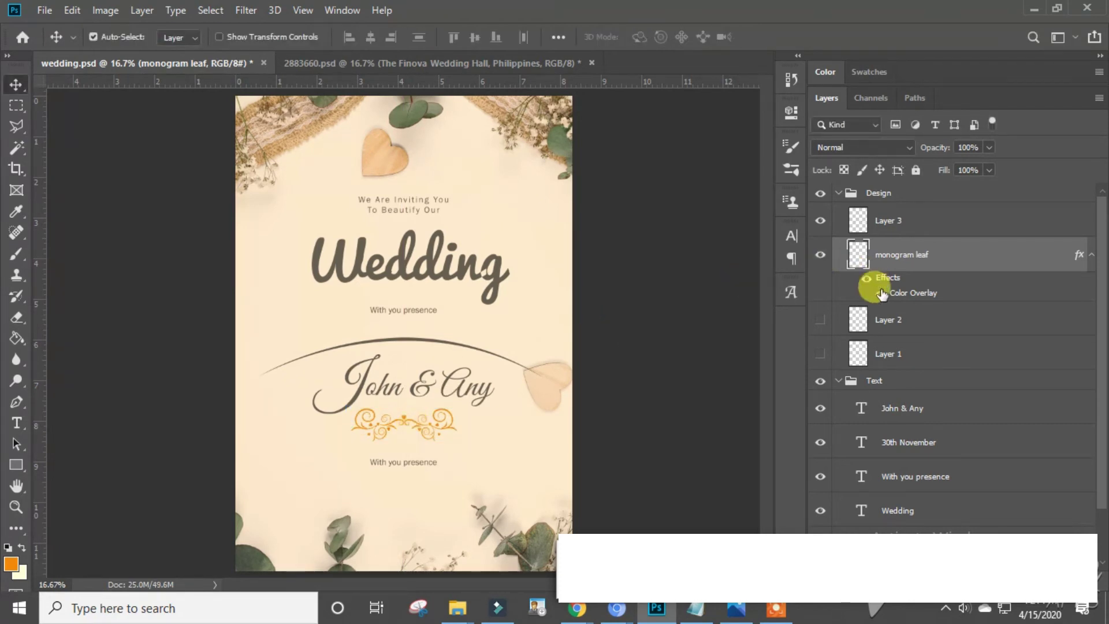
{"action": "left_click", "coordinate": [904, 224]}
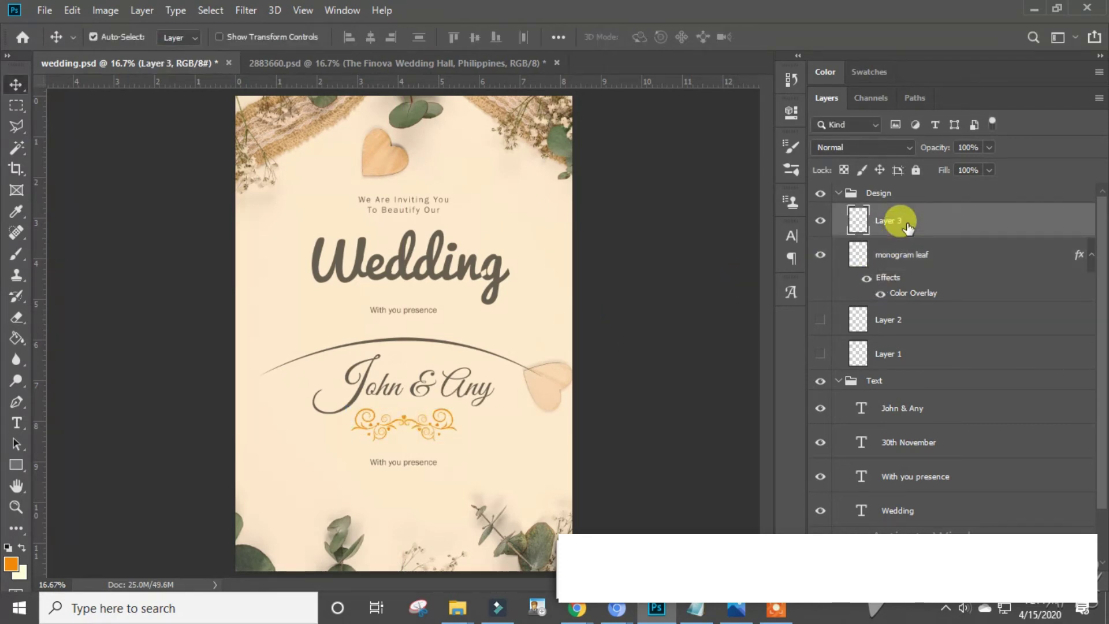
{"action": "key", "text": "shift+Up"}
{"action": "key", "text": "shift+Up"}
{"action": "key", "text": "shift+Up"}
{"action": "key", "text": "shift+Up"}
{"action": "key", "text": "shift+Up"}
{"action": "key", "text": "shift+Up"}
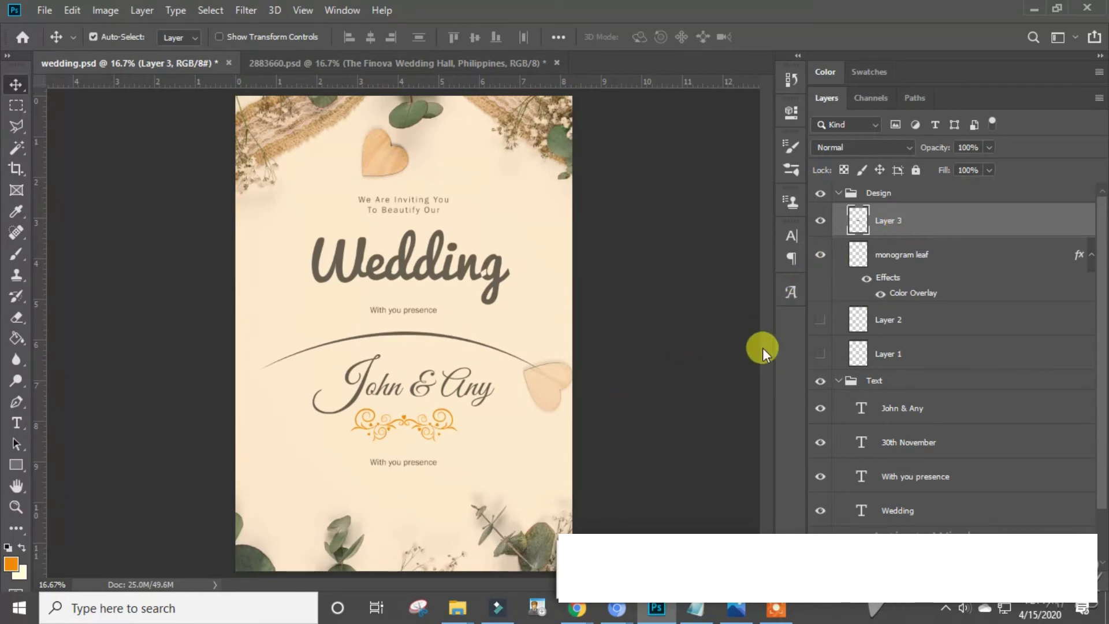
Step: Replace the lower line's wording with '30th November, Saturday'
{"action": "left_click", "coordinate": [902, 452]}
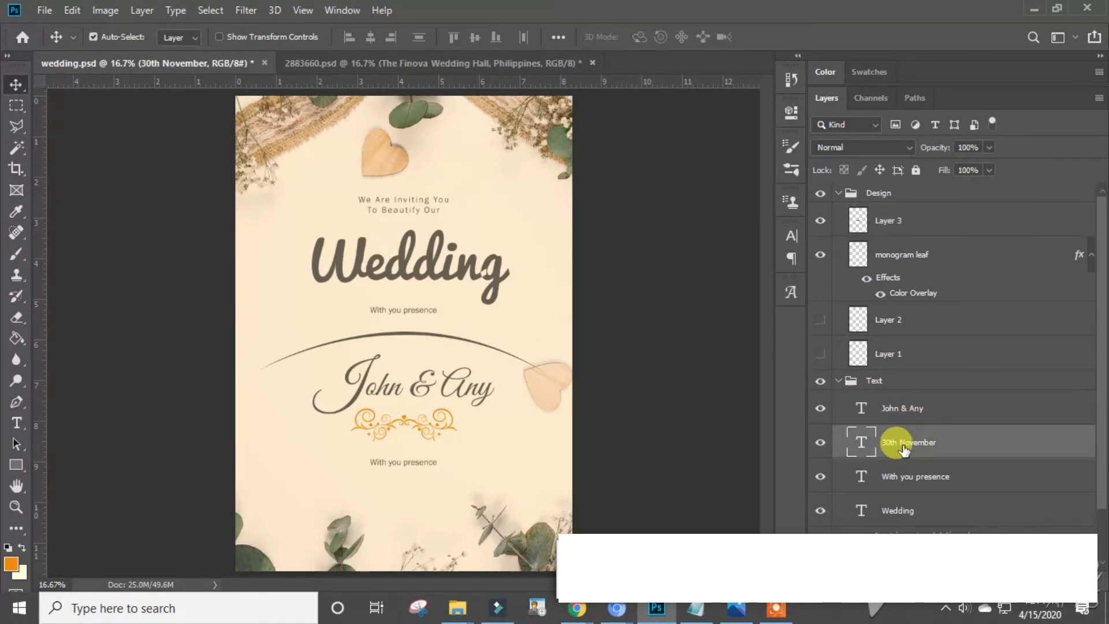
{"action": "left_click", "coordinate": [16, 424]}
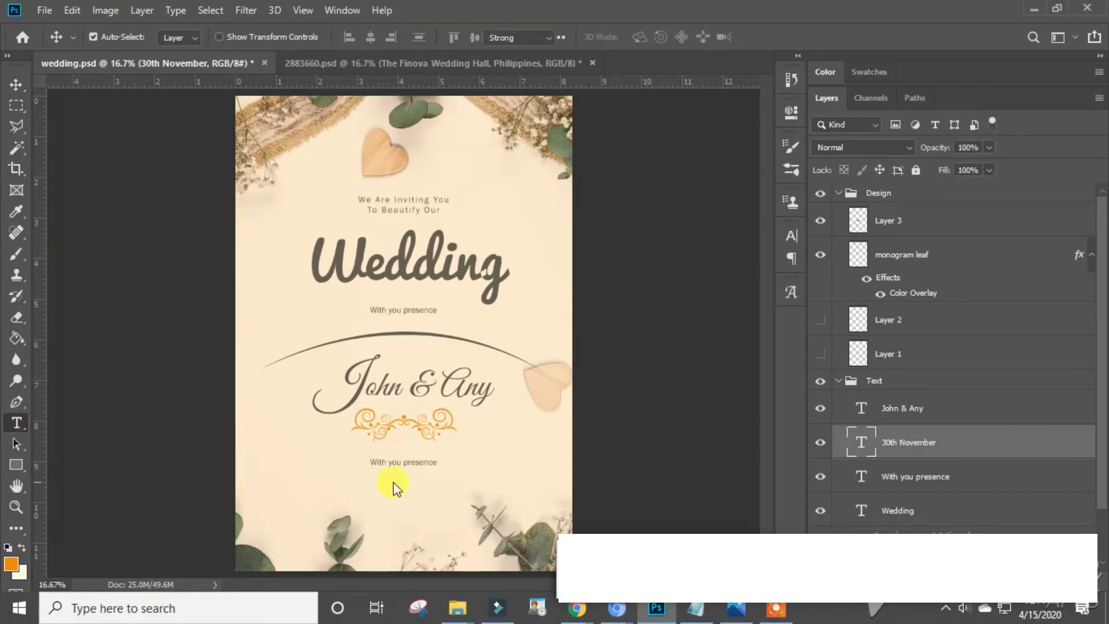
{"action": "left_click", "coordinate": [364, 460]}
{"action": "triple_click", "coordinate": [351, 459]}
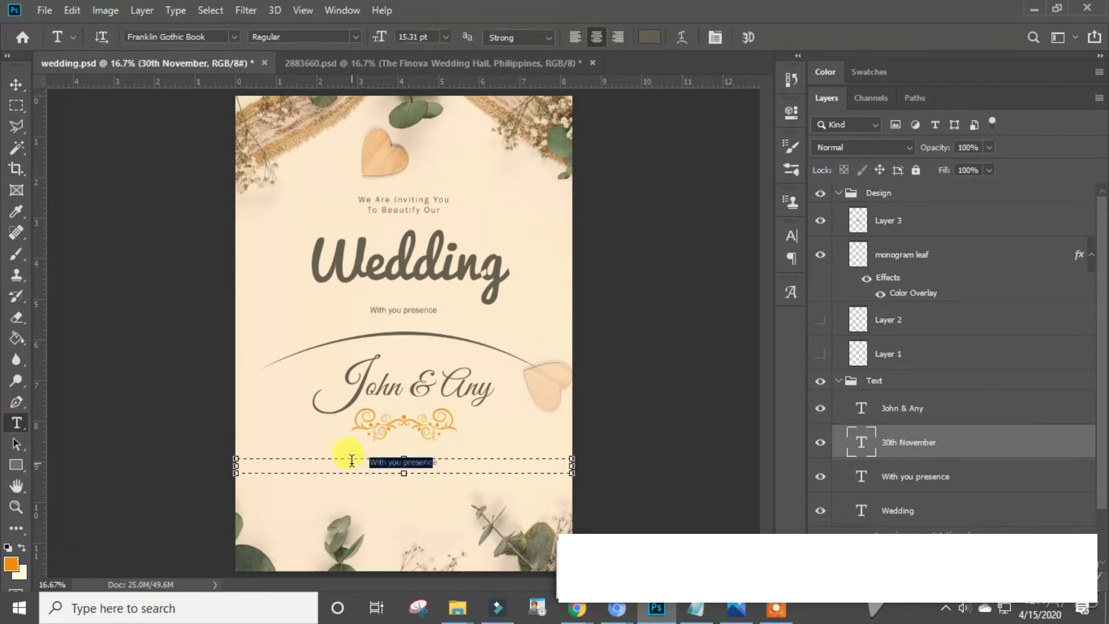
{"action": "key", "text": "BackSpace"}
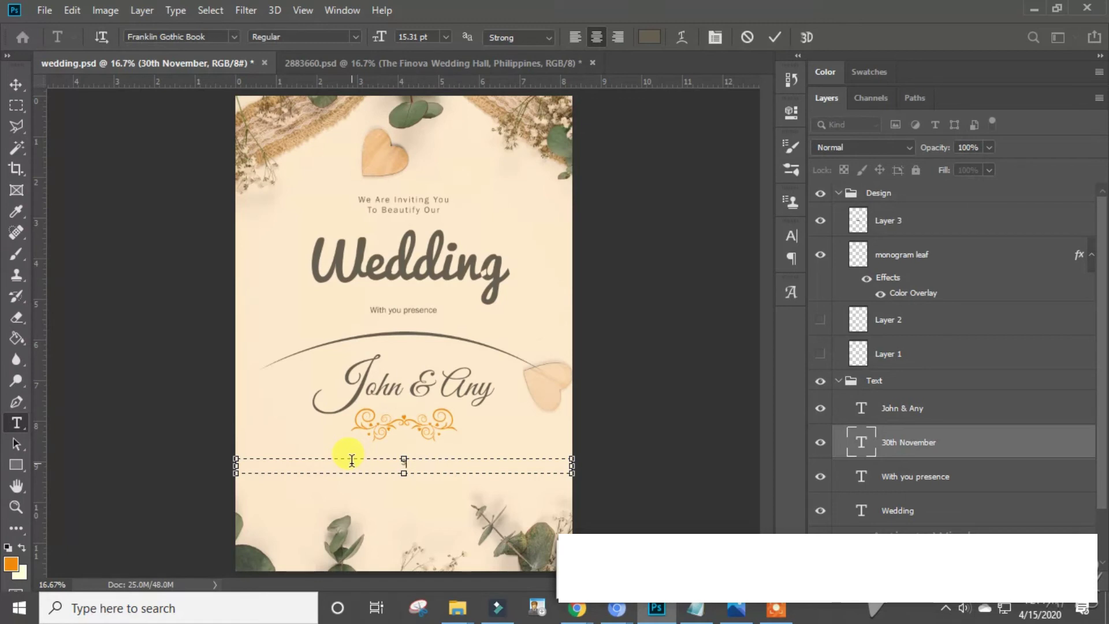
{"action": "type", "text": "30"}
{"action": "type", "text": "th N"}
{"action": "type", "text": "ovem"}
{"action": "type", "text": "ber,"}
{"action": "type", "text": " Satur"}
{"action": "type", "text": "day"}
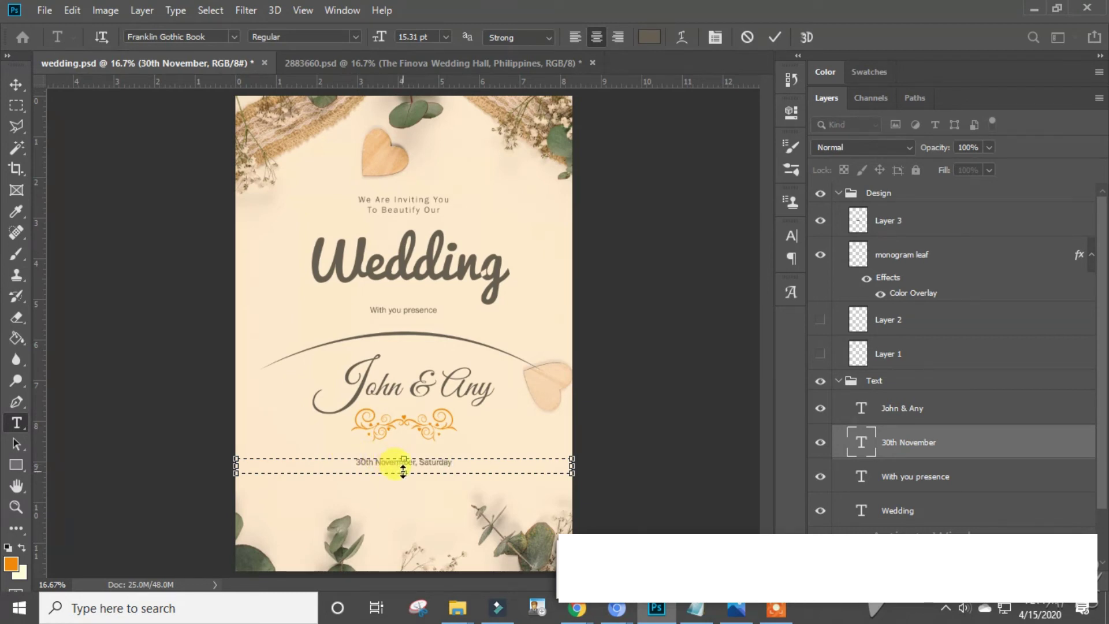
Step: Enlarge the text box for a second line and add 'of' after '30th'
{"action": "left_click_drag", "start_coordinate": [404, 473], "coordinate": [404, 487]}
{"action": "left_click", "coordinate": [457, 465]}
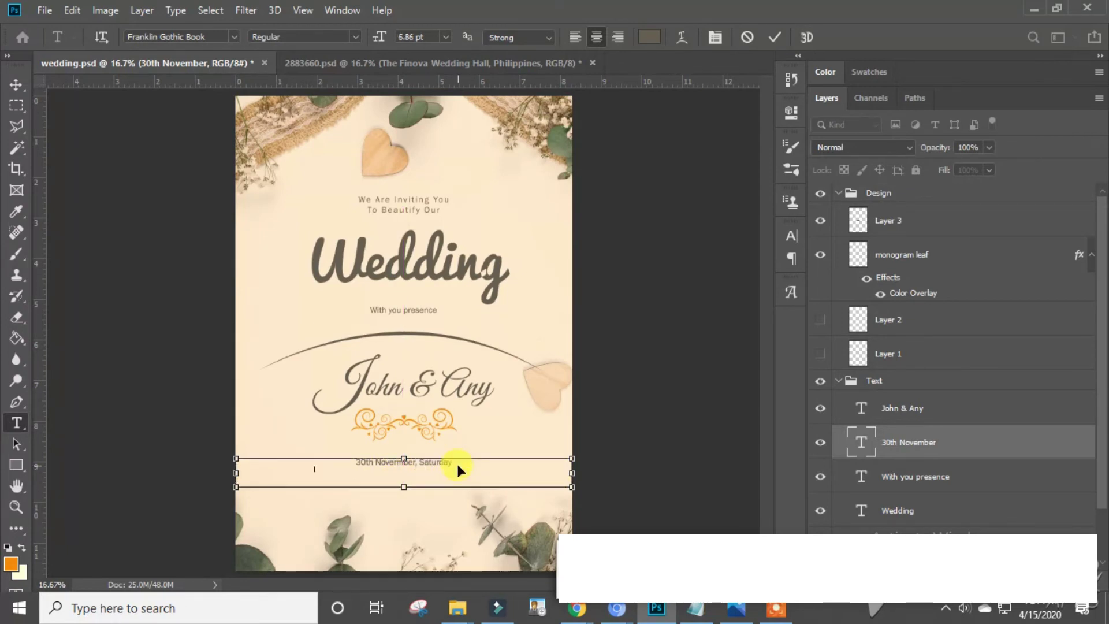
{"action": "key", "text": "ctrl+v"}
{"action": "key", "text": "ctrl+z"}
{"action": "double_click", "coordinate": [374, 462]}
{"action": "key", "text": "ctrl+shift+b"}
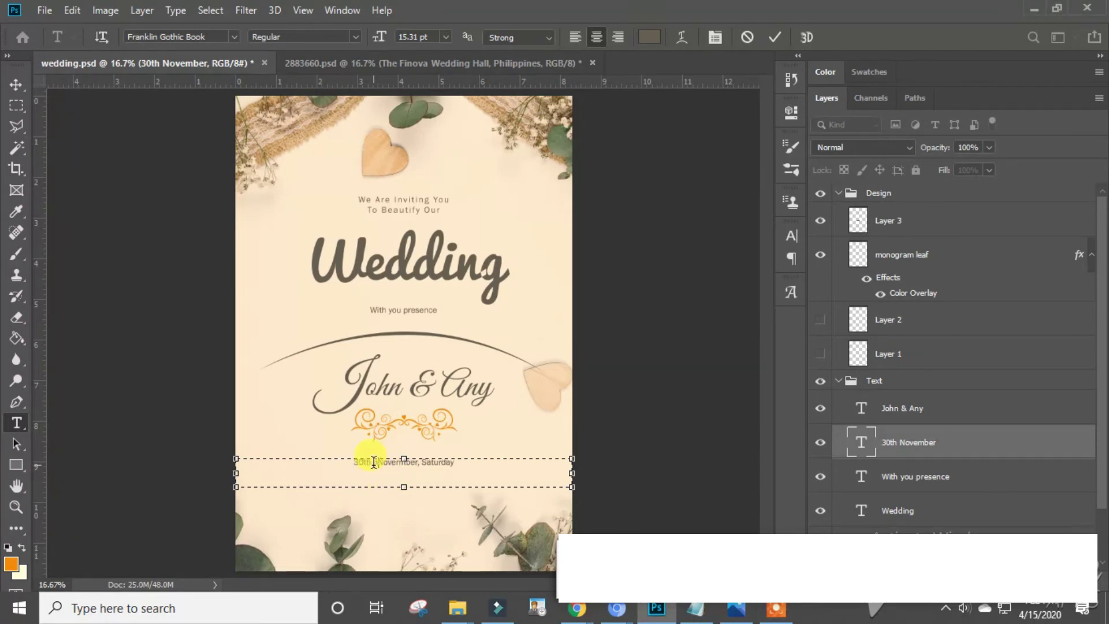
{"action": "key", "text": "ctrl+shift+b"}
Step: Add the venue line 'Wedding Hall Tagaytay City, Philippines' beneath the date, fixing typos
{"action": "key", "text": "Return"}
{"action": "type", "text": "Tagaytay "}
{"action": "type", "text": "C"}
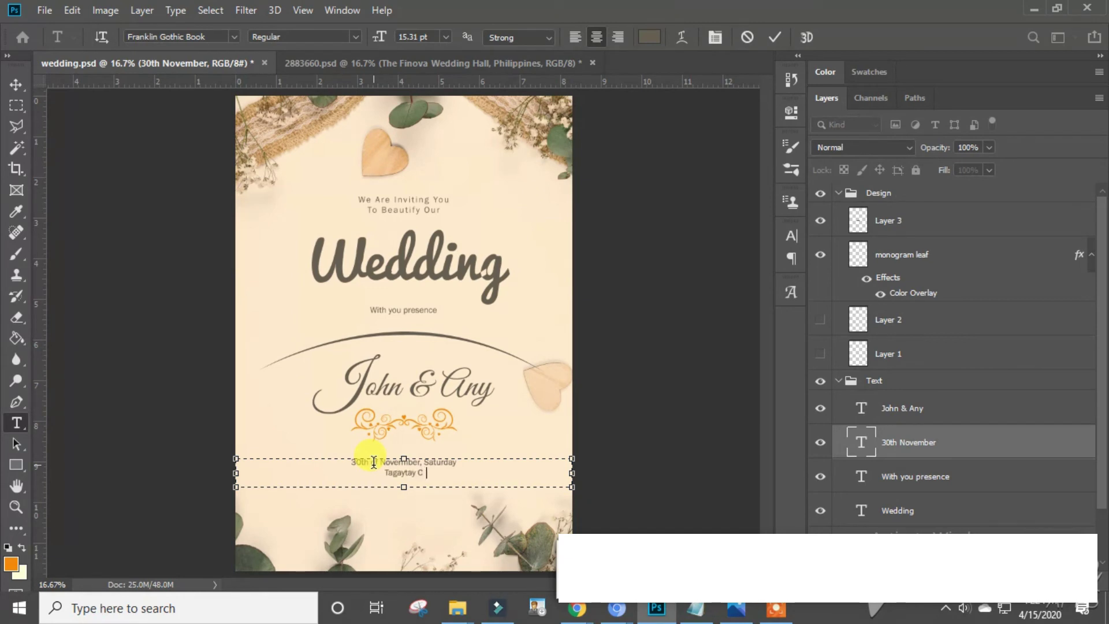
{"action": "type", "text": "ity"}
{"action": "type", "text": ", p"}
{"action": "type", "text": "HILIPI"}
{"action": "key", "text": "BackSpace"}
{"action": "key", "text": "BackSpace"}
{"action": "key", "text": "BackSpace"}
{"action": "key", "text": "BackSpace"}
{"action": "key", "text": "BackSpace"}
{"action": "type", "text": "P"}
{"action": "key", "text": "BackSpace"}
{"action": "type", "text": "hilippin"}
{"action": "type", "text": "es"}
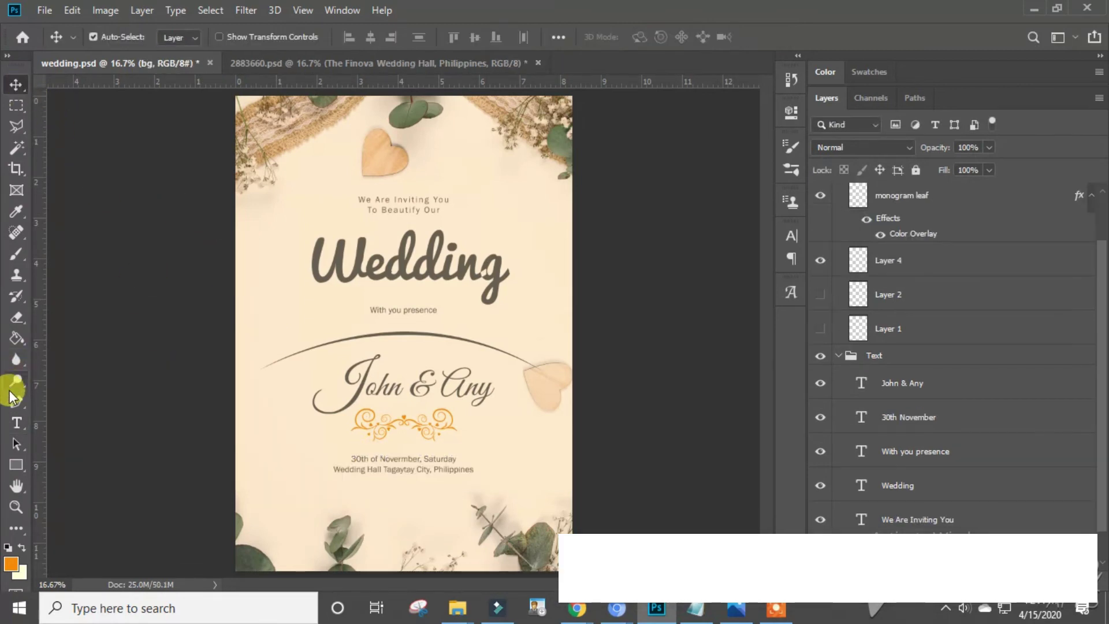
Step: Draw a straight horizontal pen path under the venue line and add Layer 5 below Layer 4 in Design
{"action": "left_click", "coordinate": [16, 403]}
{"action": "left_click", "coordinate": [334, 478]}
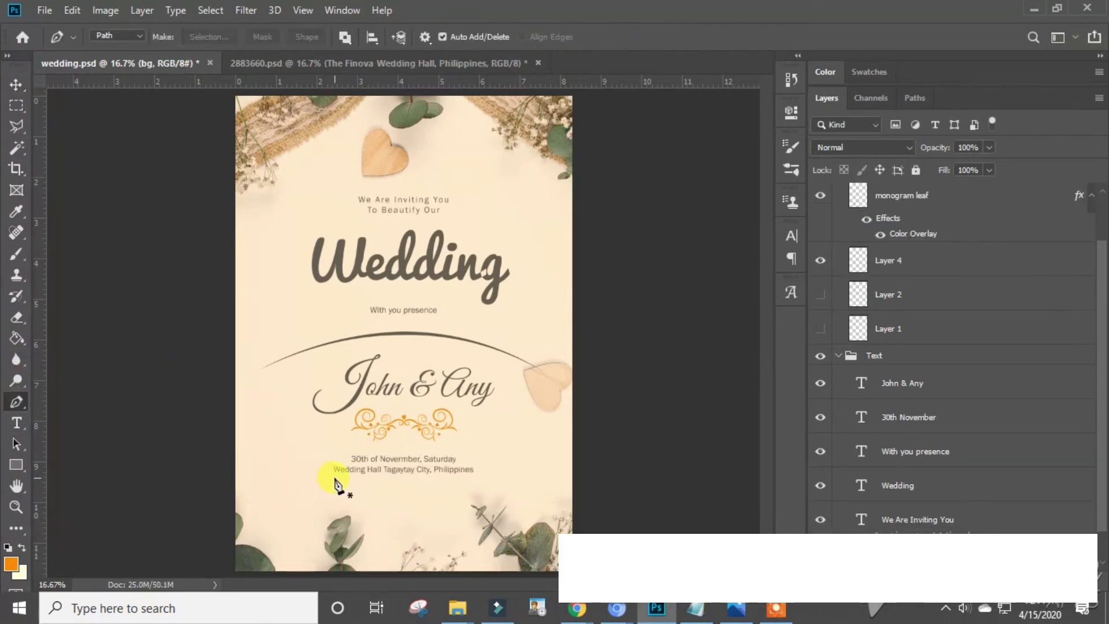
{"action": "left_click", "coordinate": [473, 478]}
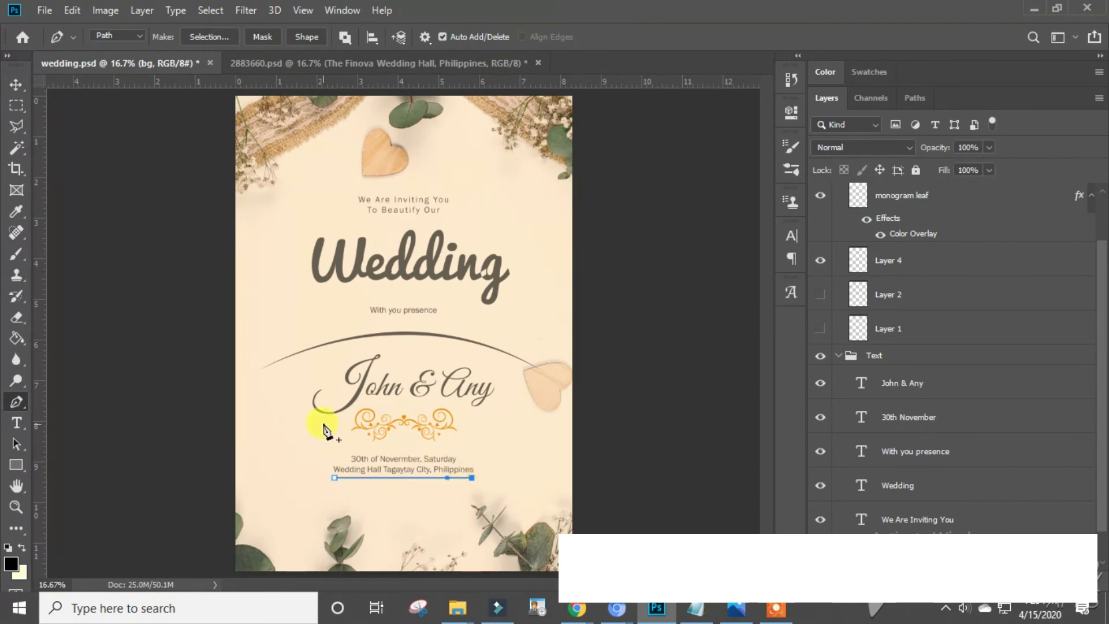
{"action": "left_click", "coordinate": [1069, 578]}
{"action": "mouse_move", "coordinate": [982, 555]}
{"action": "left_mouse_down"}
{"action": "mouse_move", "coordinate": [982, 304]}
{"action": "mouse_move", "coordinate": [954, 285]}
{"action": "left_mouse_up"}
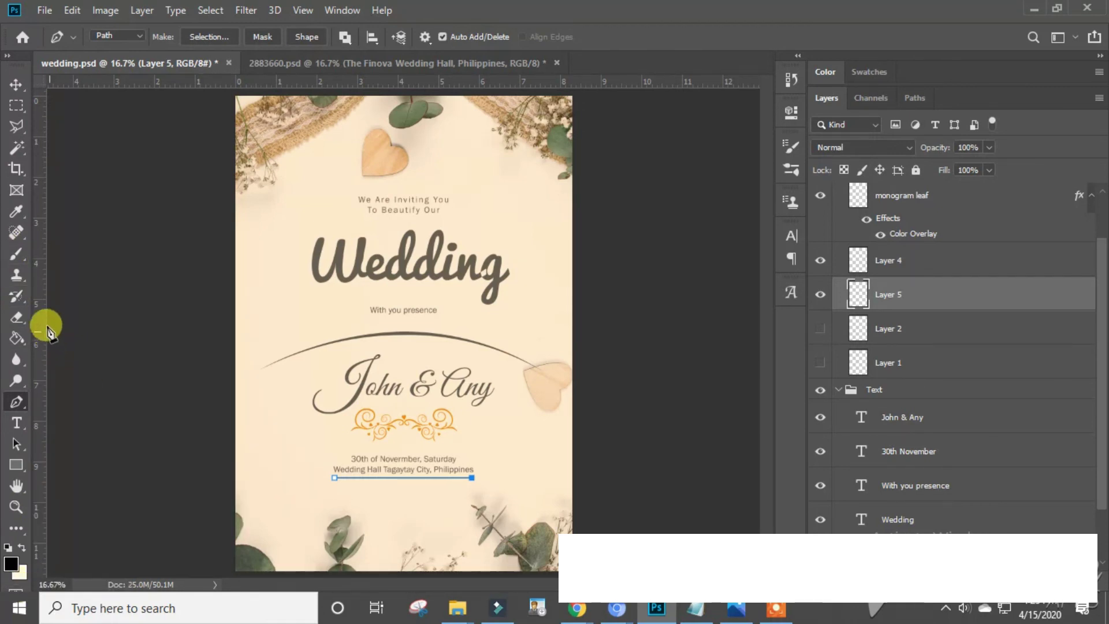
Step: Sample the Wedding title's dark brown as the colour and switch to the Brush tool
{"action": "left_click", "coordinate": [16, 211]}
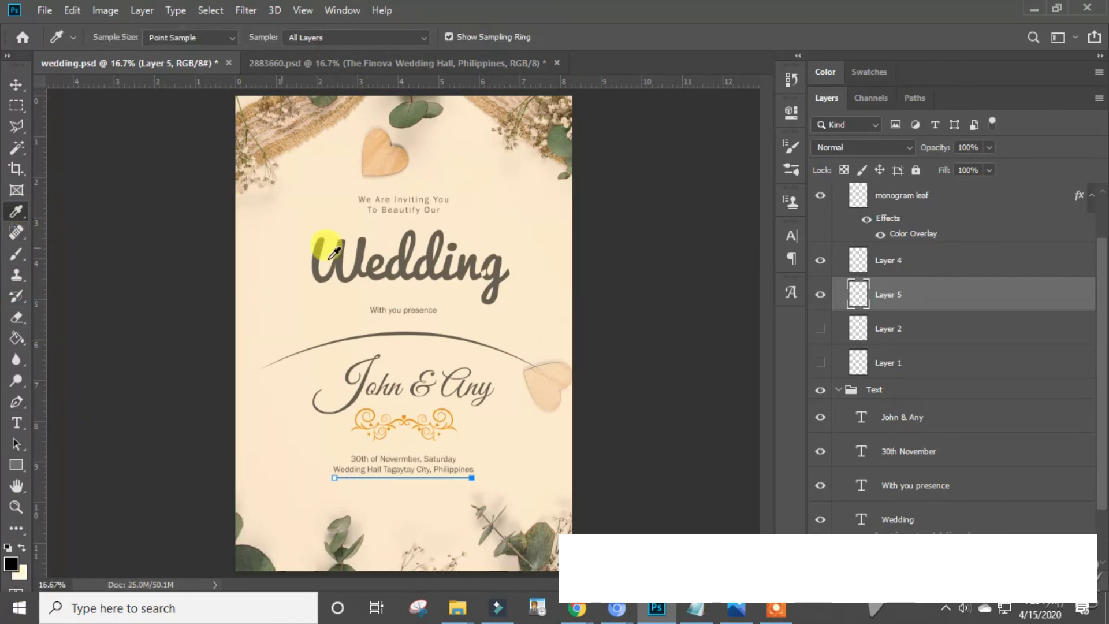
{"action": "left_click", "coordinate": [368, 251]}
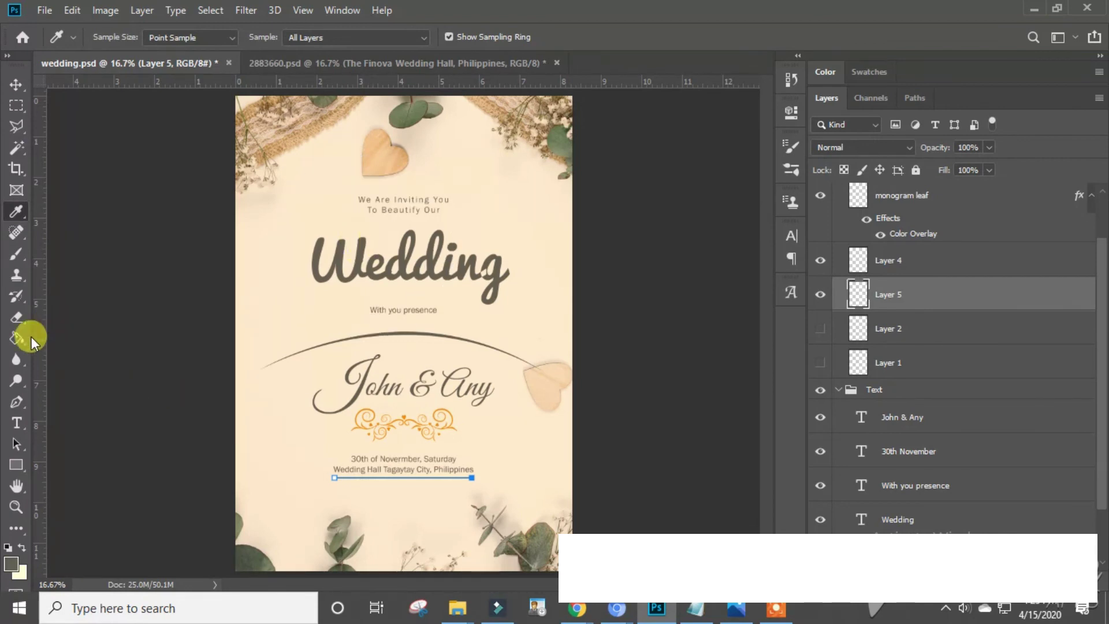
{"action": "left_click", "coordinate": [16, 254]}
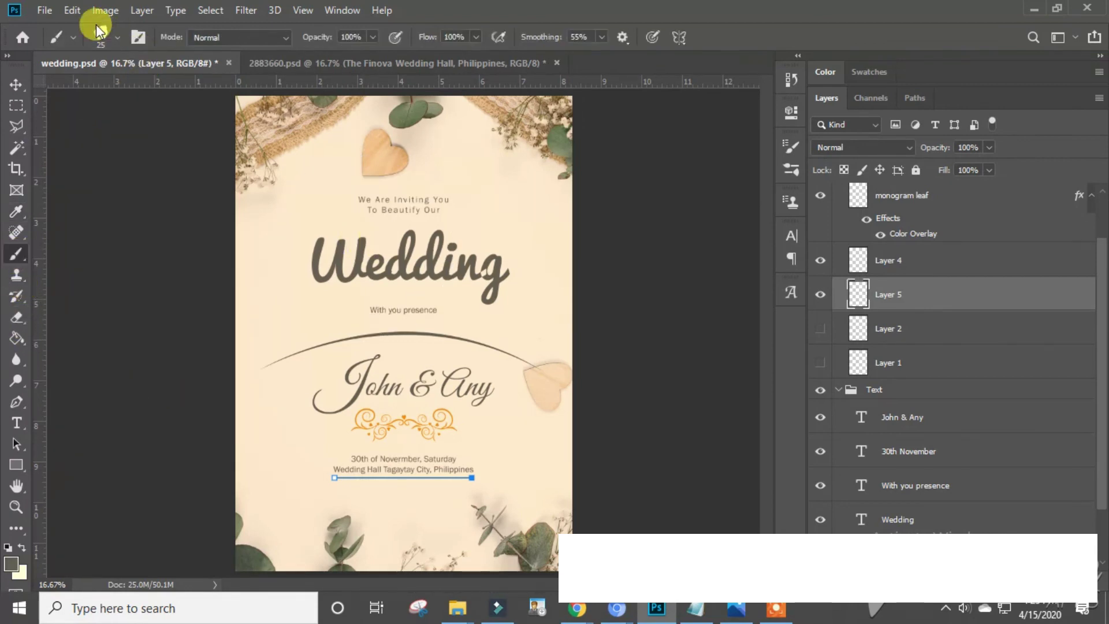
{"action": "left_click", "coordinate": [118, 39]}
{"action": "left_click", "coordinate": [118, 39]}
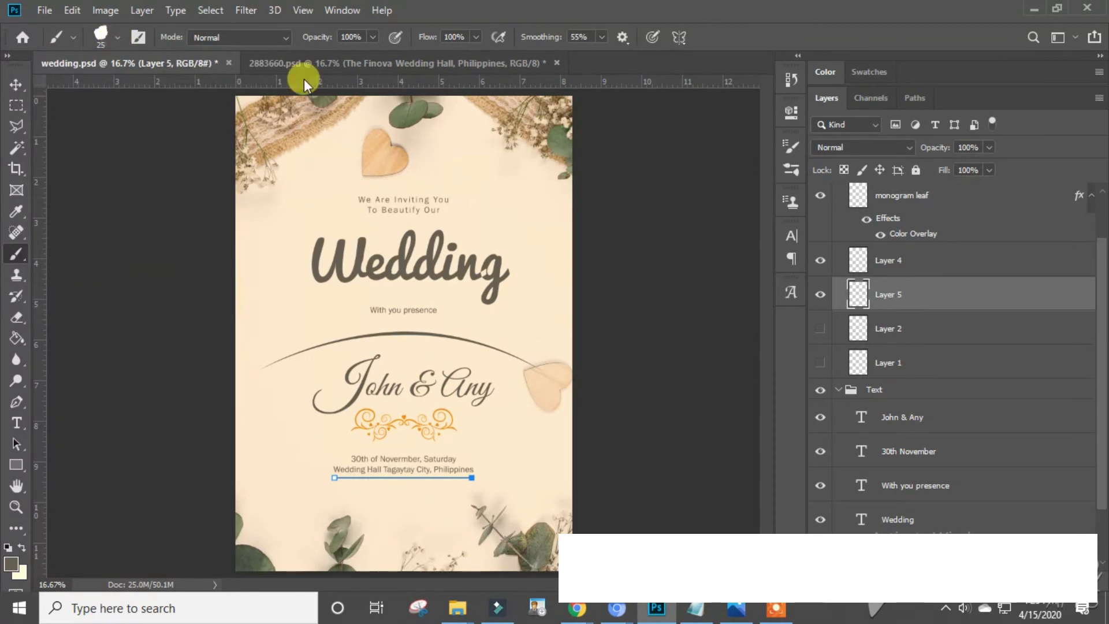
Step: Set the brush's Shape Dynamics size control to Pen Pressure
{"action": "left_click", "coordinate": [343, 11]}
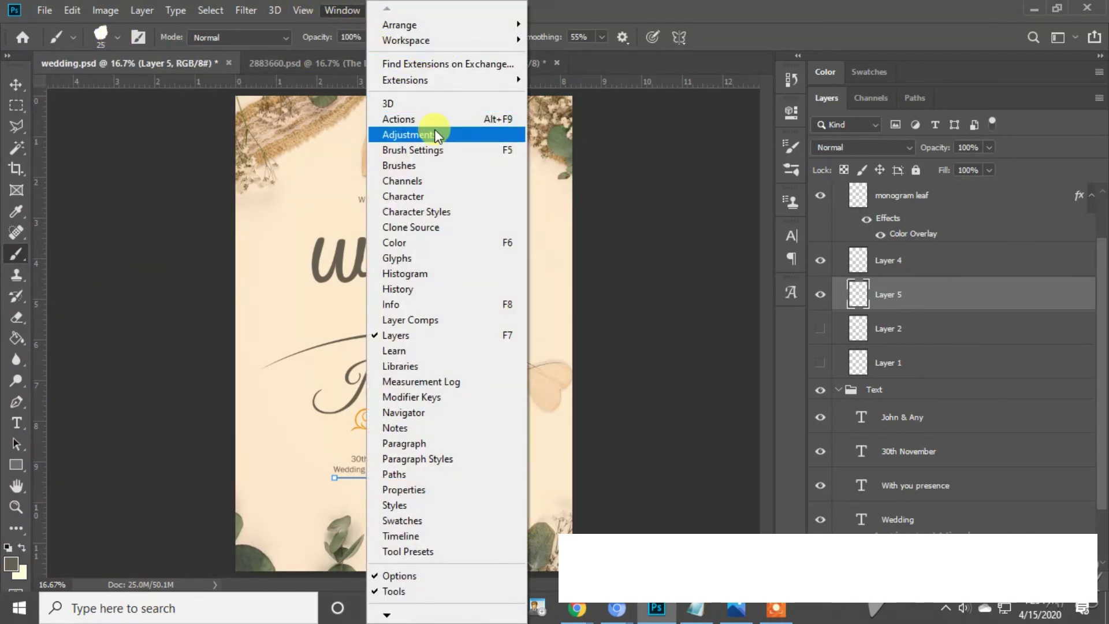
{"action": "left_click", "coordinate": [440, 166]}
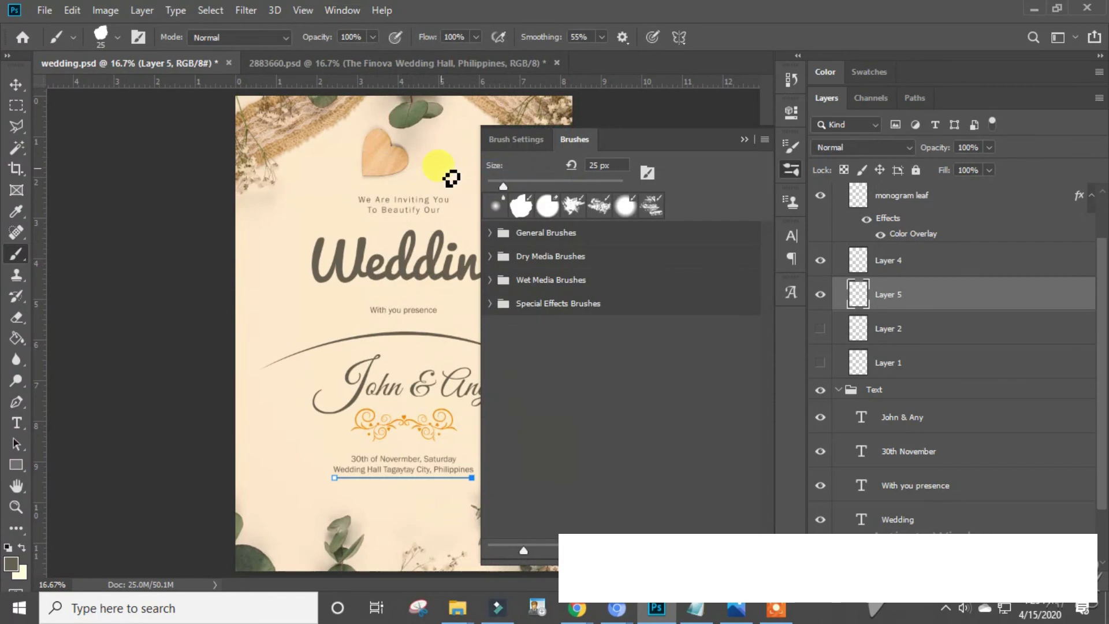
{"action": "left_click", "coordinate": [526, 138]}
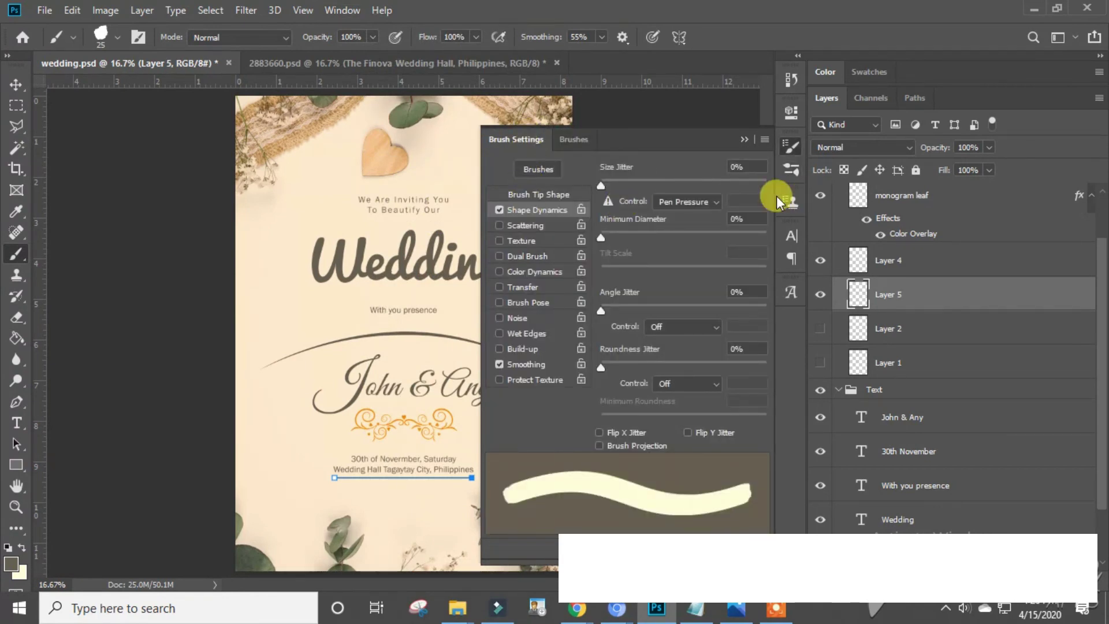
{"action": "left_click", "coordinate": [715, 200]}
Step: Stroke the work path with the Brush using Simulate Pressure for tapered ends
{"action": "left_click", "coordinate": [905, 96]}
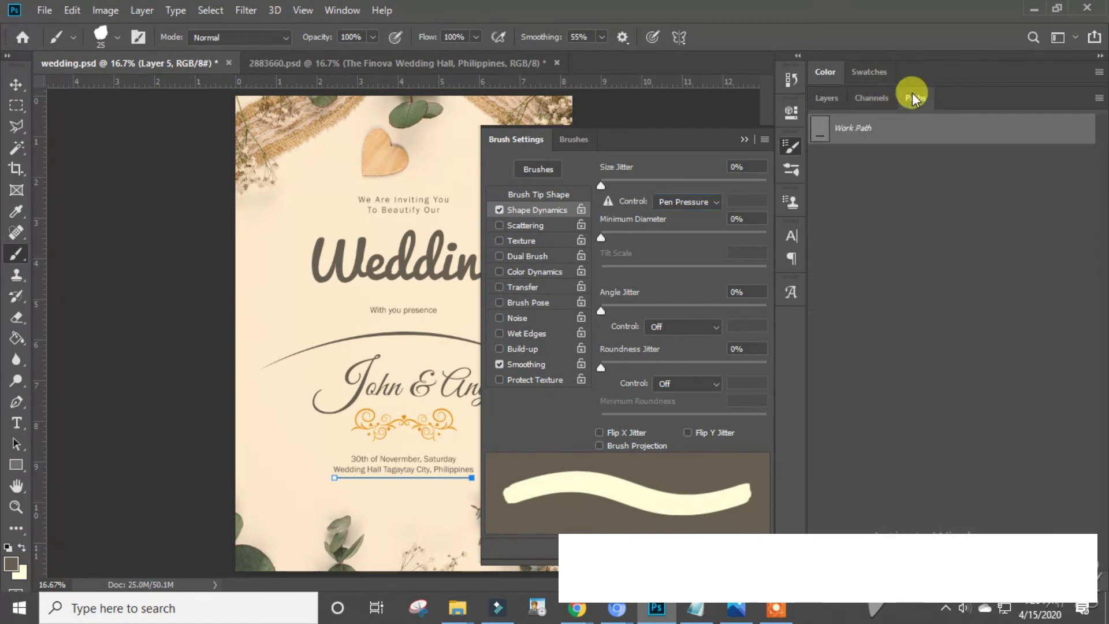
{"action": "right_click", "coordinate": [905, 133]}
{"action": "left_click", "coordinate": [910, 211]}
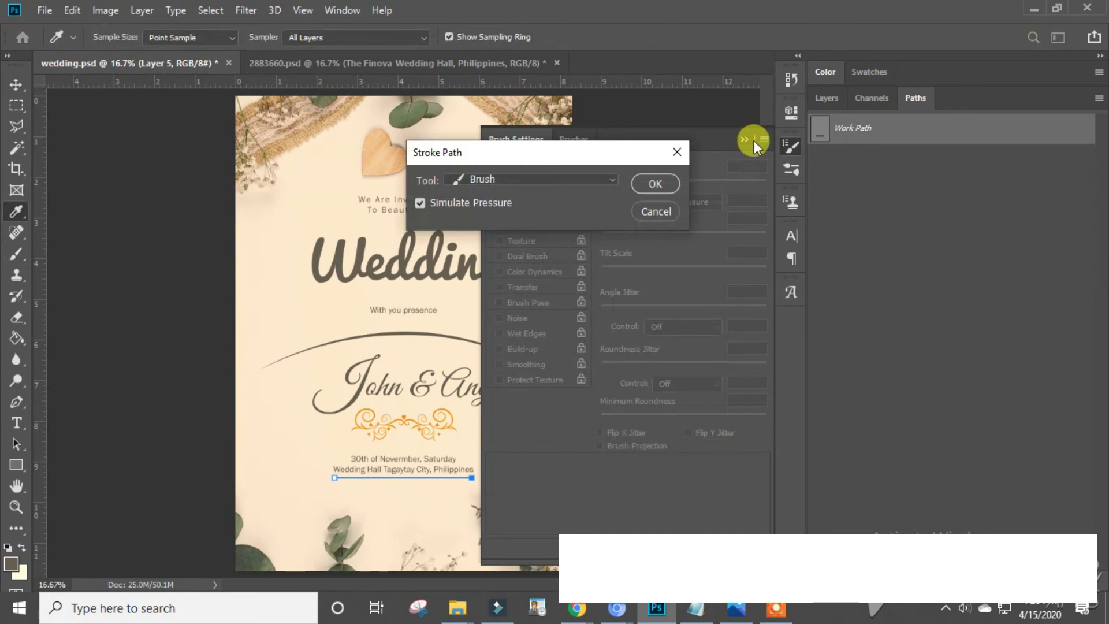
{"action": "left_click", "coordinate": [751, 138]}
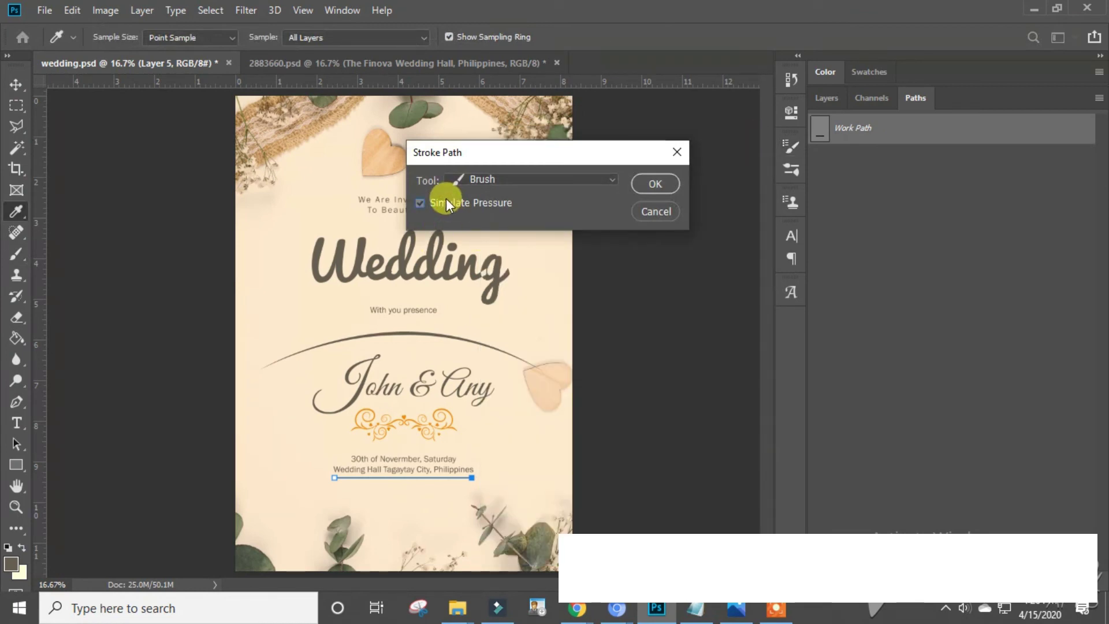
{"action": "left_click", "coordinate": [535, 179]}
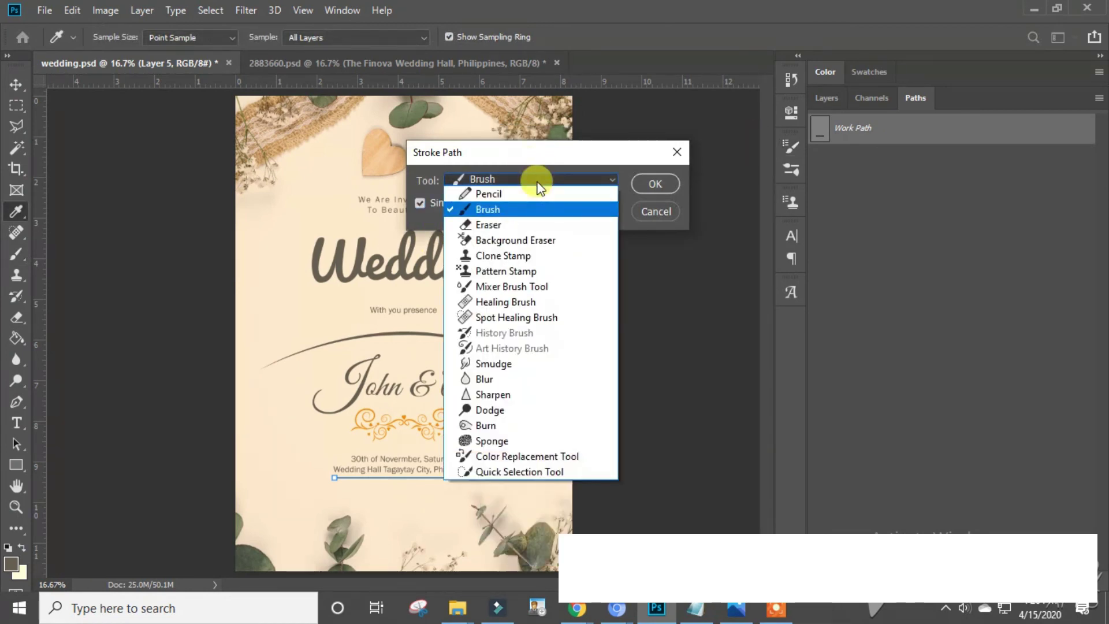
{"action": "left_click", "coordinate": [532, 206]}
{"action": "left_click", "coordinate": [652, 183]}
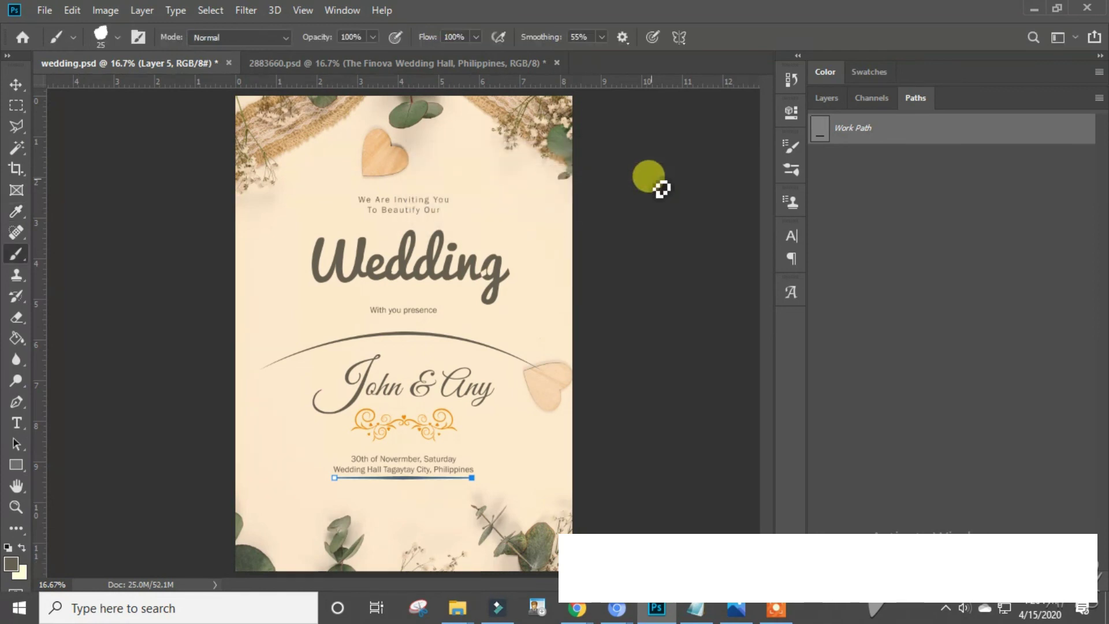
Step: Sample the ornament's orange as the foreground colour and delete the work path
{"action": "left_click", "coordinate": [16, 84]}
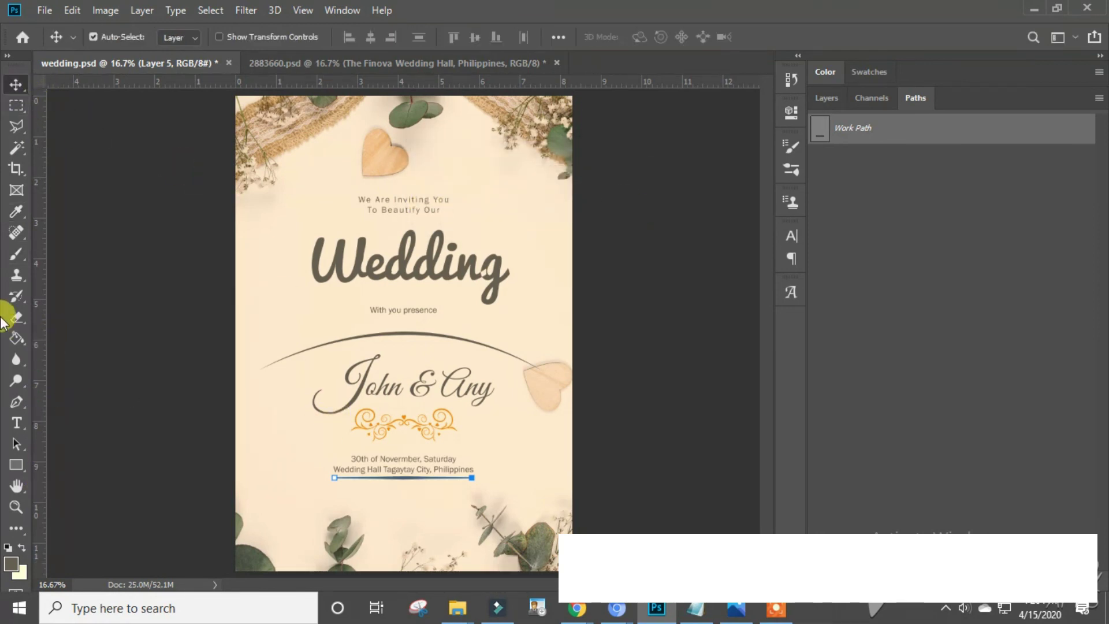
{"action": "left_click", "coordinate": [16, 262]}
{"action": "left_click", "coordinate": [15, 215]}
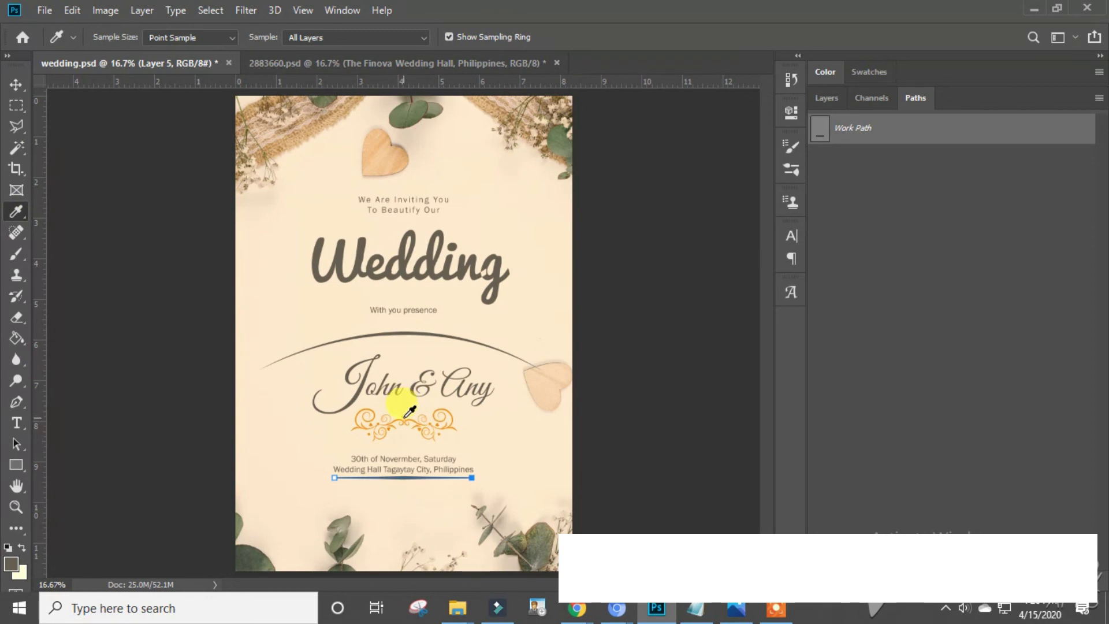
{"action": "left_click", "coordinate": [407, 415]}
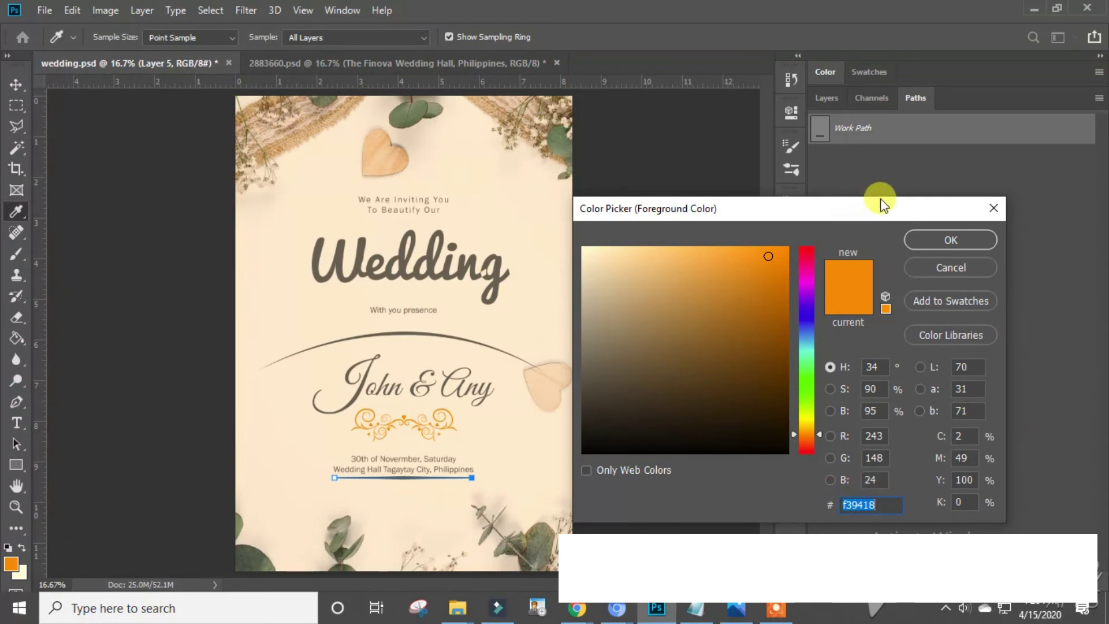
{"action": "left_click", "coordinate": [923, 234]}
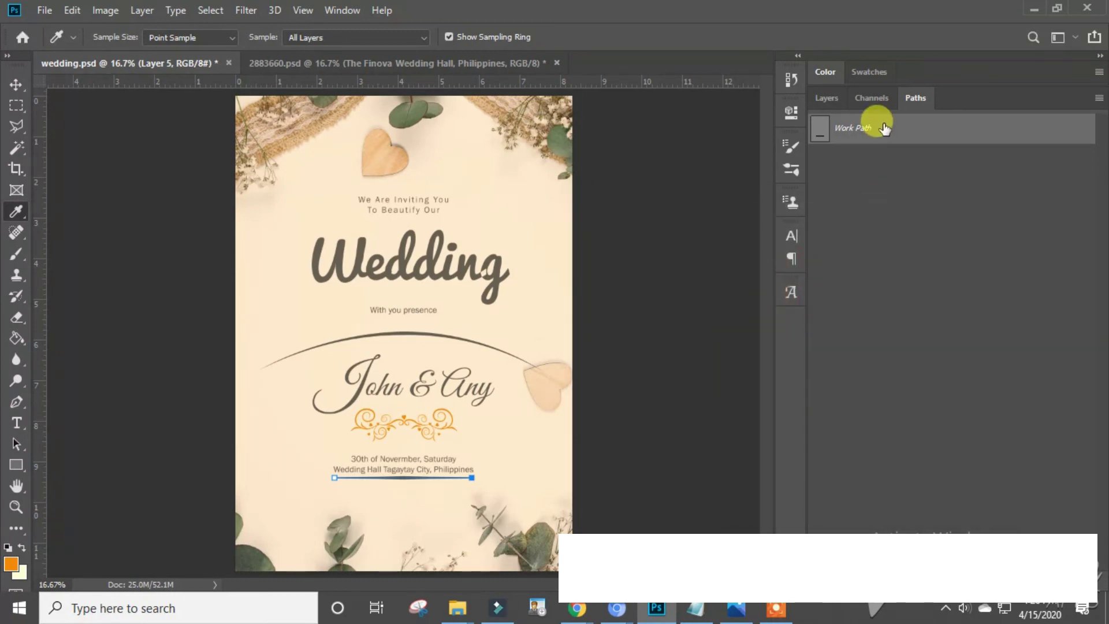
{"action": "right_click", "coordinate": [885, 127]}
{"action": "left_click", "coordinate": [912, 152]}
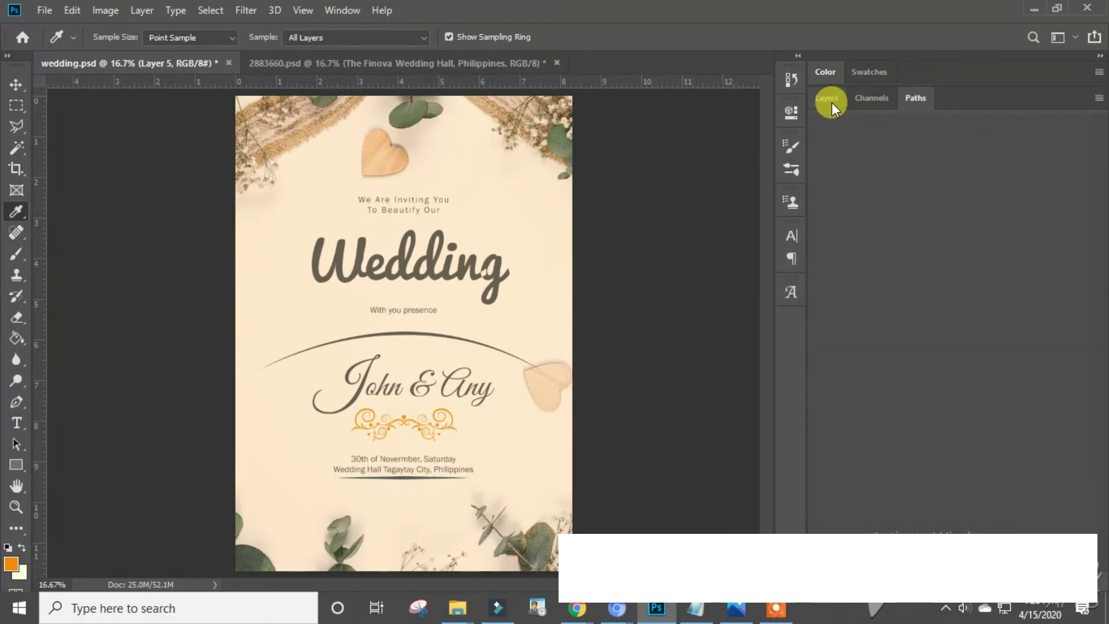
Step: Give Layer 5 an orange Color Overlay layer style
{"action": "left_click", "coordinate": [832, 104]}
{"action": "left_click", "coordinate": [894, 298]}
{"action": "right_click", "coordinate": [894, 298]}
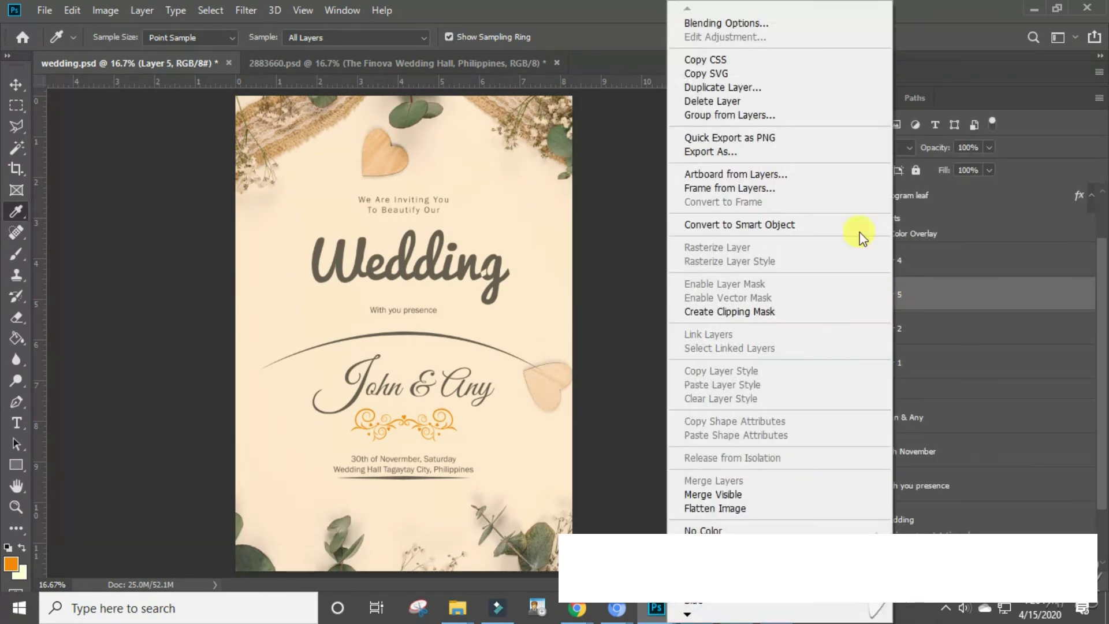
{"action": "left_click", "coordinate": [774, 27]}
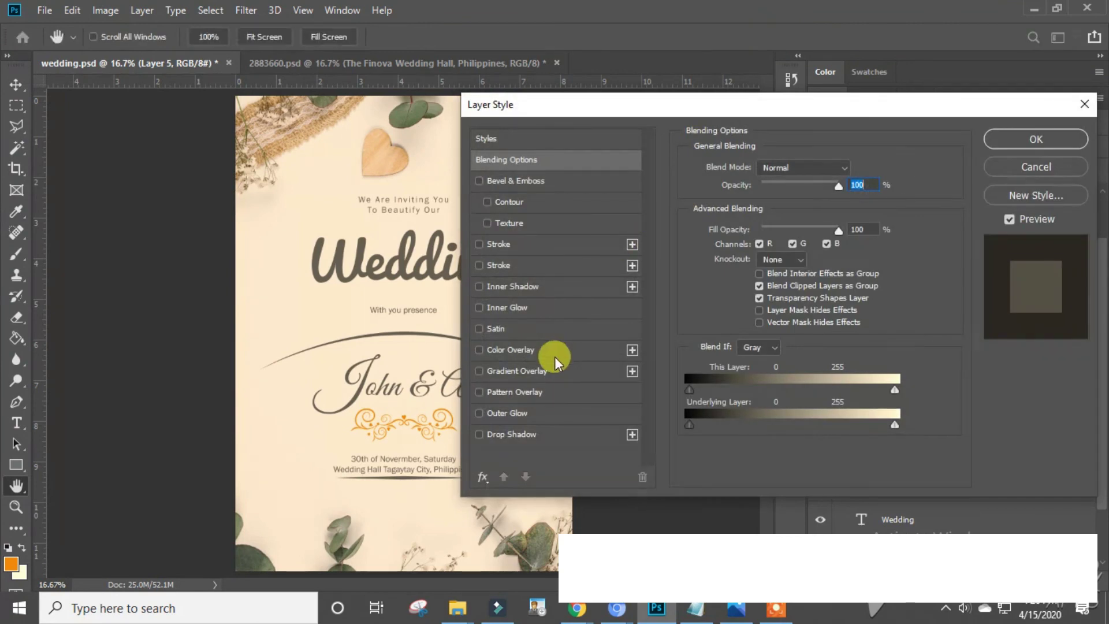
{"action": "left_click", "coordinate": [528, 346]}
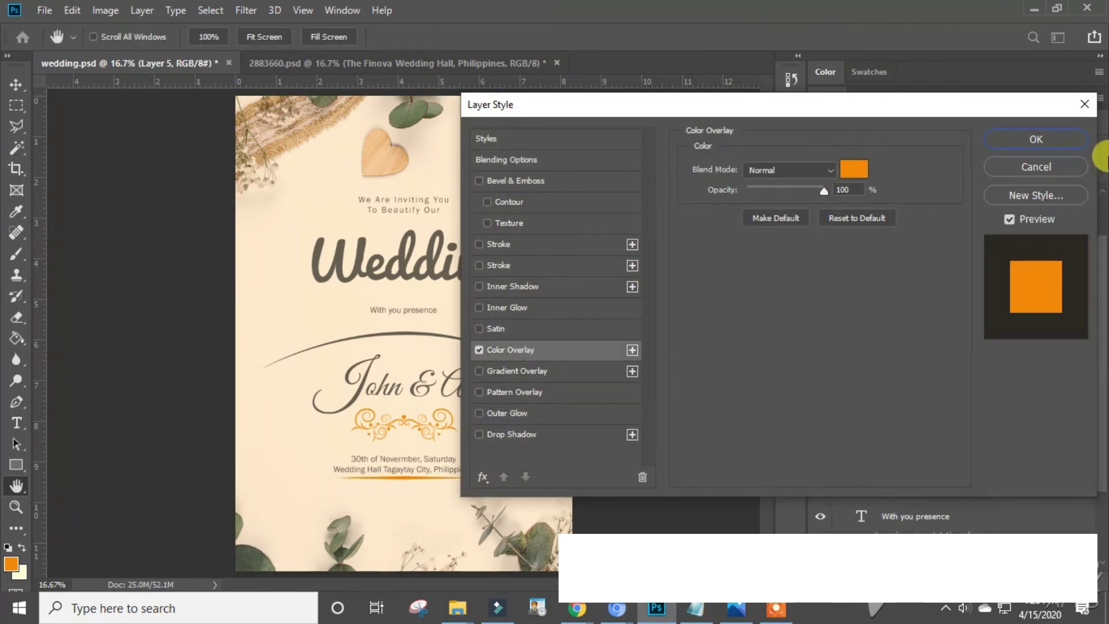
{"action": "left_click", "coordinate": [1052, 139]}
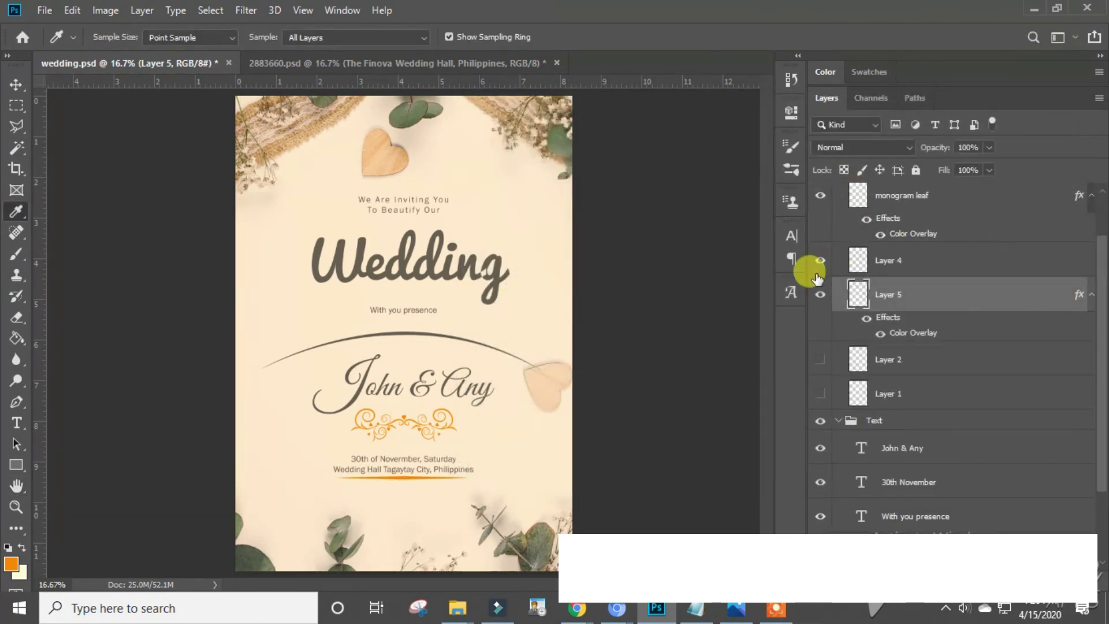
Step: Nudge the divider line down twice with Shift+Down using the Move tool
{"action": "left_click", "coordinate": [16, 84]}
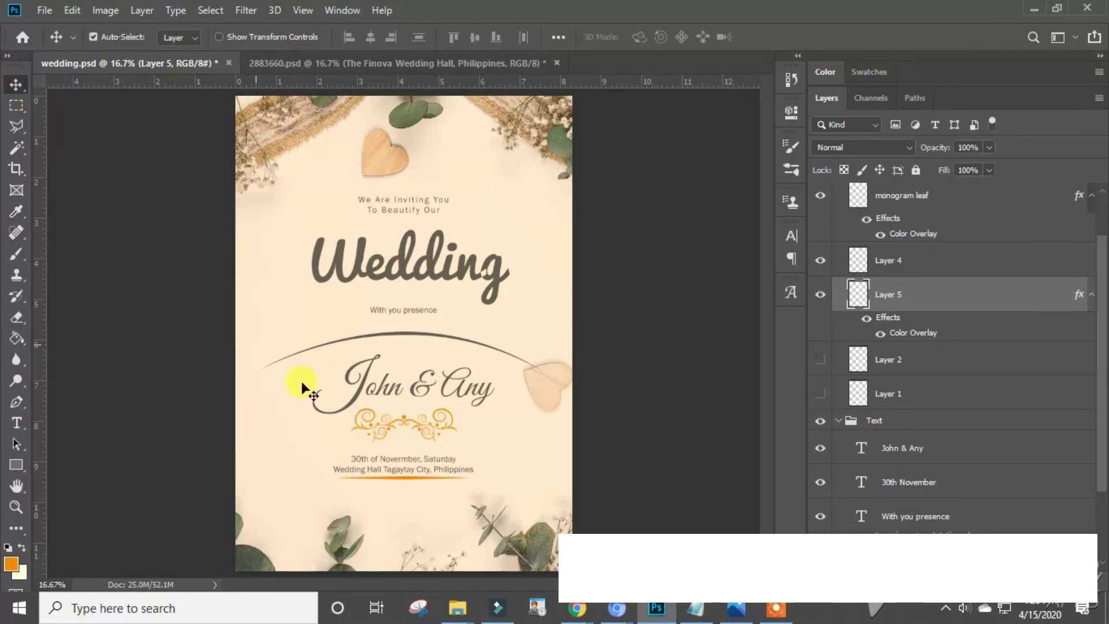
{"action": "key", "text": "shift+Down"}
{"action": "key", "text": "shift+Down"}
{"action": "key", "text": "shift+Down"}
{"action": "key", "text": "shift+Down"}
{"action": "key", "text": "shift+Down"}
{"action": "key", "text": "shift+Down"}
{"action": "key", "text": "shift+Down"}
{"action": "key", "text": "shift+Down"}
{"action": "key", "text": "shift+Down"}
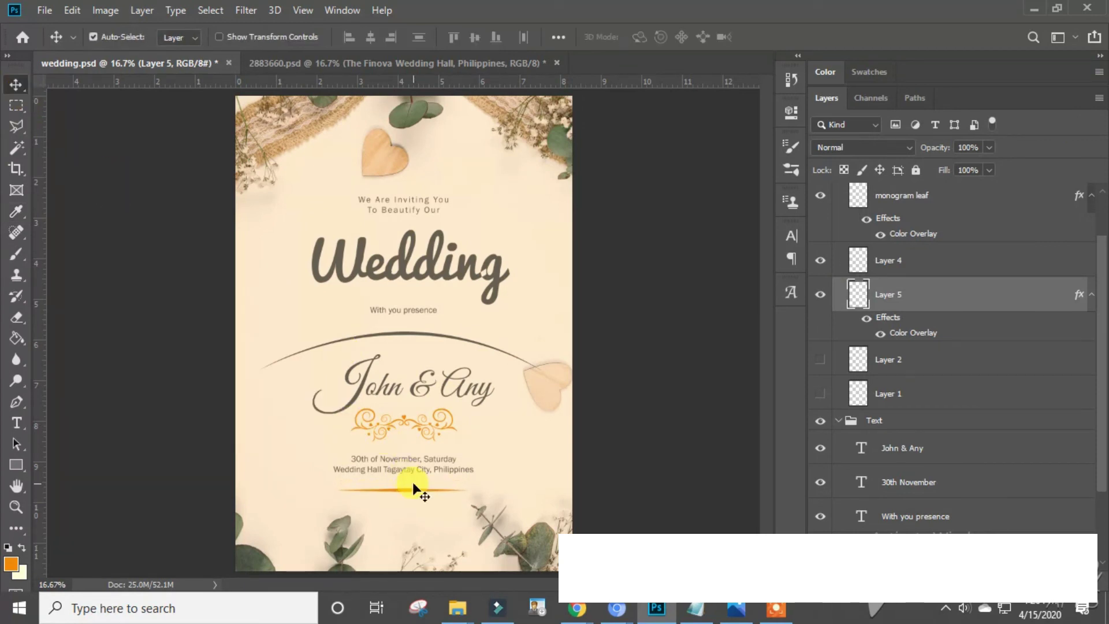
{"action": "key", "text": "shift+Down"}
Step: Rename Layer 5 (the divider) to 'design 2'
{"action": "double_click", "coordinate": [884, 293]}
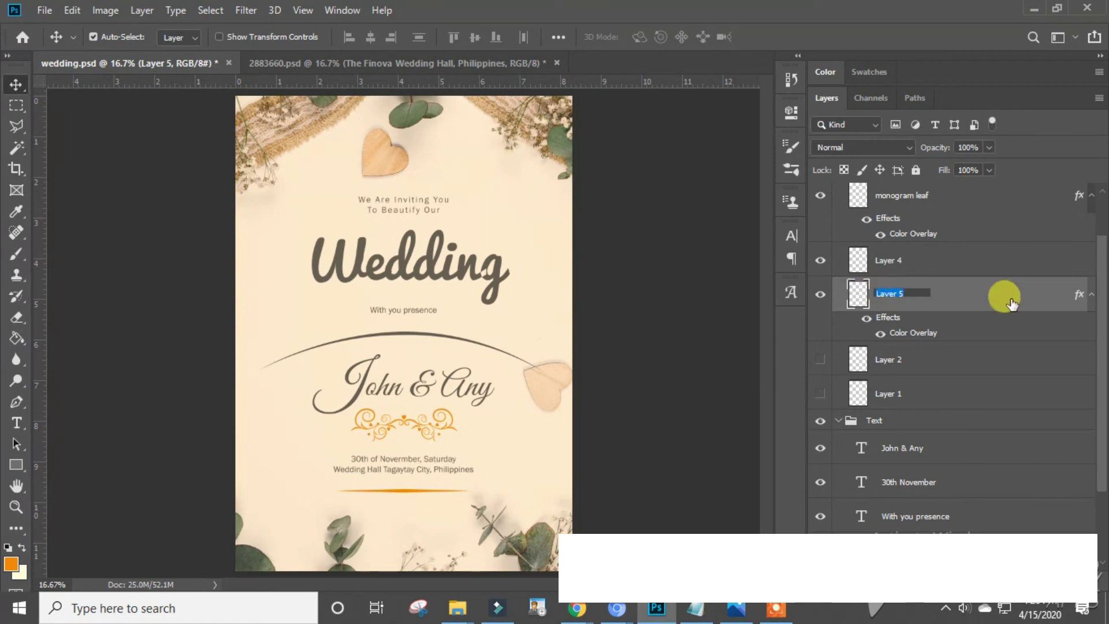
{"action": "type", "text": "design 2"}
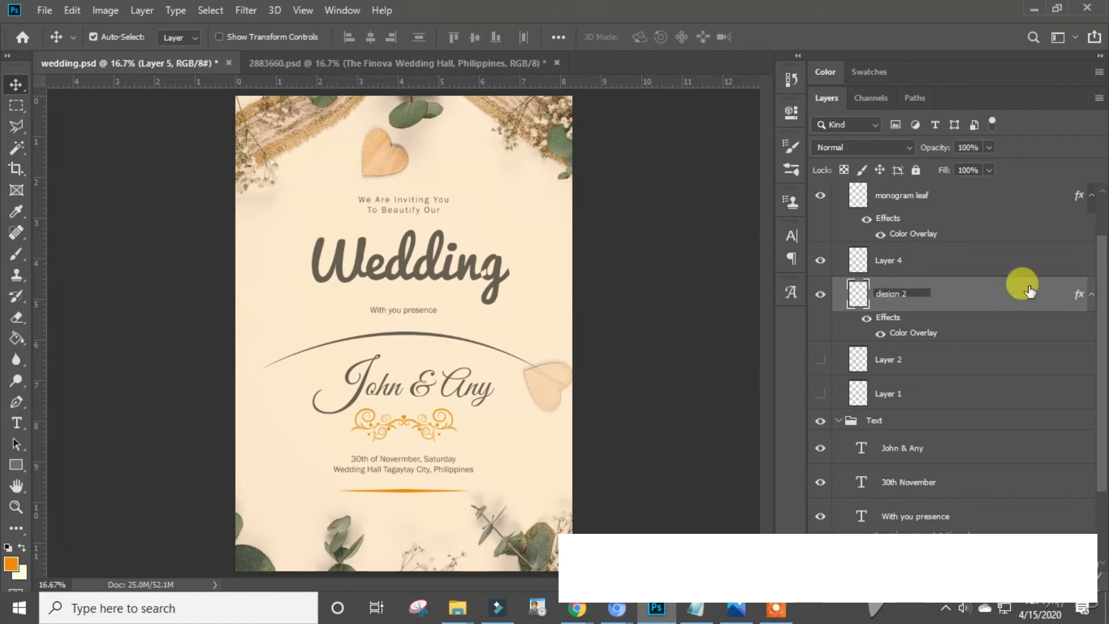
{"action": "left_click", "coordinate": [820, 260]}
{"action": "scroll", "coordinate": [924, 245], "scroll_direction": "up", "scroll_amount": 1}
{"action": "scroll", "coordinate": [930, 237], "scroll_direction": "up", "scroll_amount": 1}
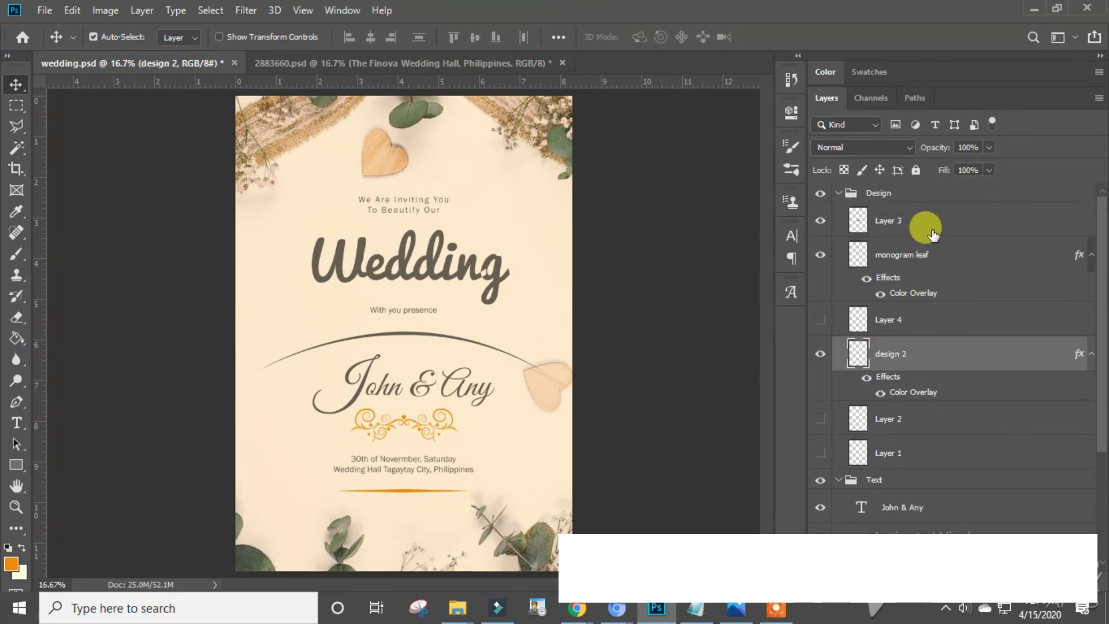
Step: Move Layer 3 below the monogram leaf layer and delete the leftover Layer 2
{"action": "left_click", "coordinate": [820, 220]}
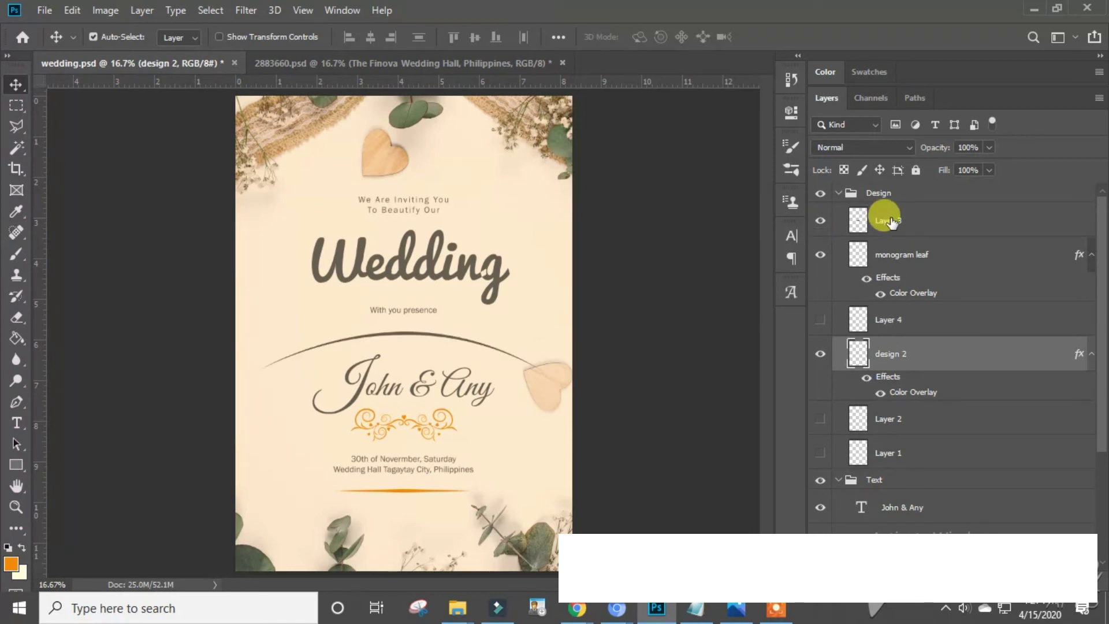
{"action": "left_click_drag", "start_coordinate": [892, 222], "coordinate": [889, 315]}
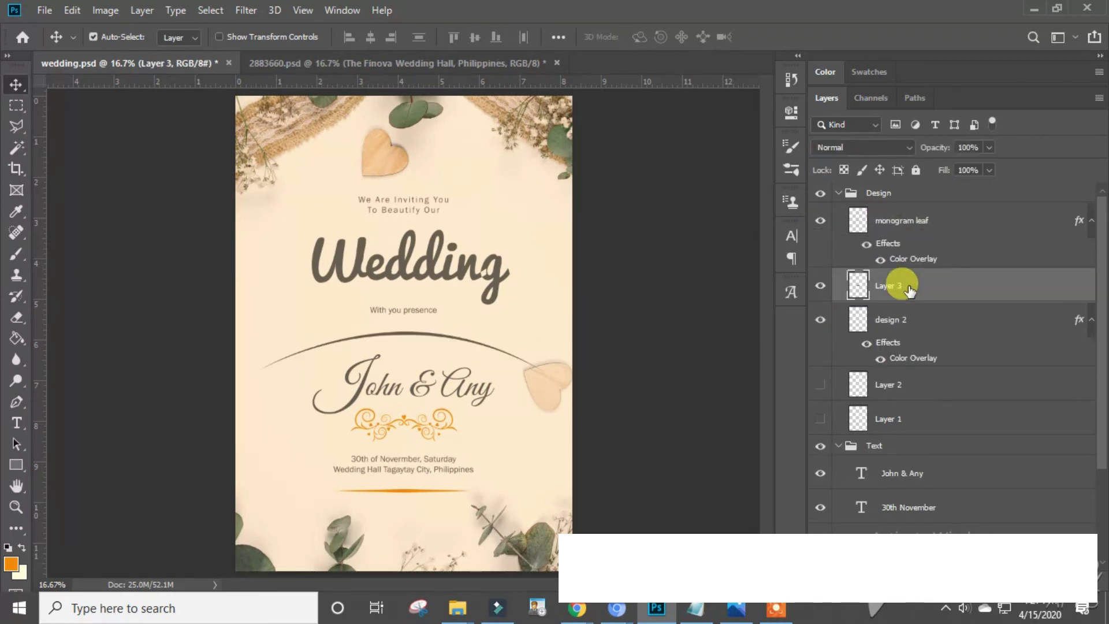
{"action": "left_click", "coordinate": [897, 386]}
{"action": "key", "text": "Delete"}
{"action": "key", "text": "Delete"}
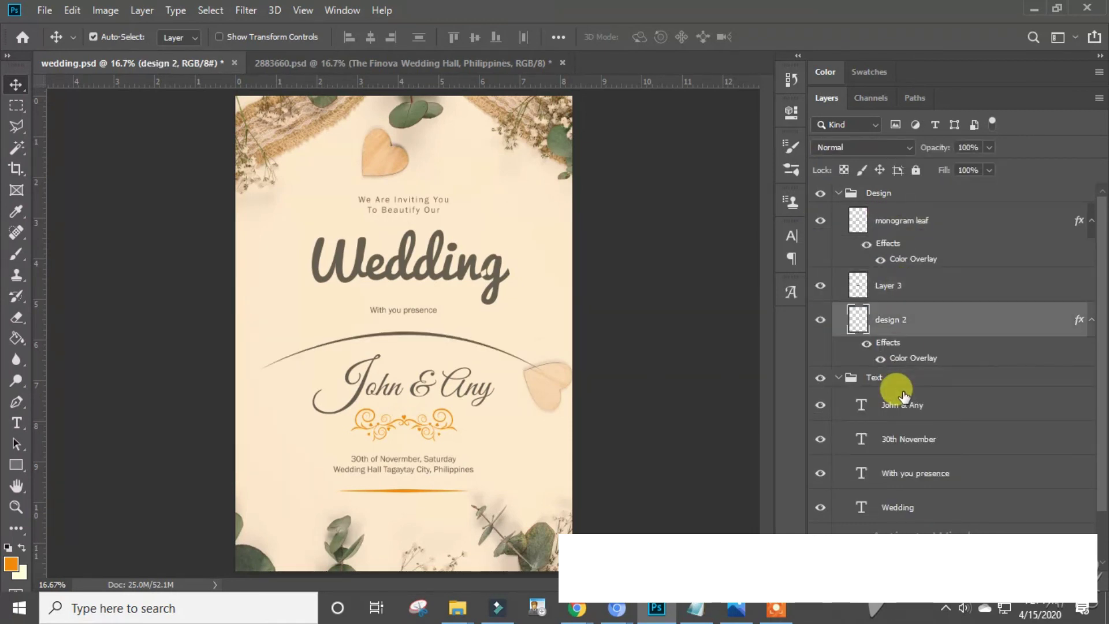
Step: Rename the curved line layer, Layer 3, to 'design 1'
{"action": "left_click", "coordinate": [906, 285]}
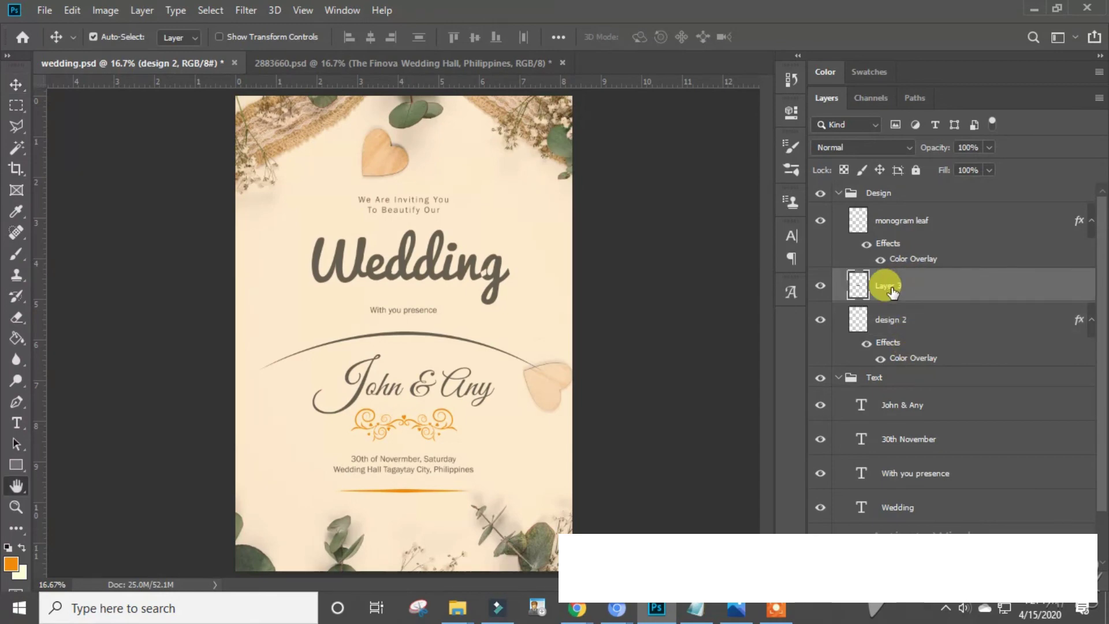
{"action": "double_click", "coordinate": [893, 289]}
{"action": "left_click", "coordinate": [1026, 165]}
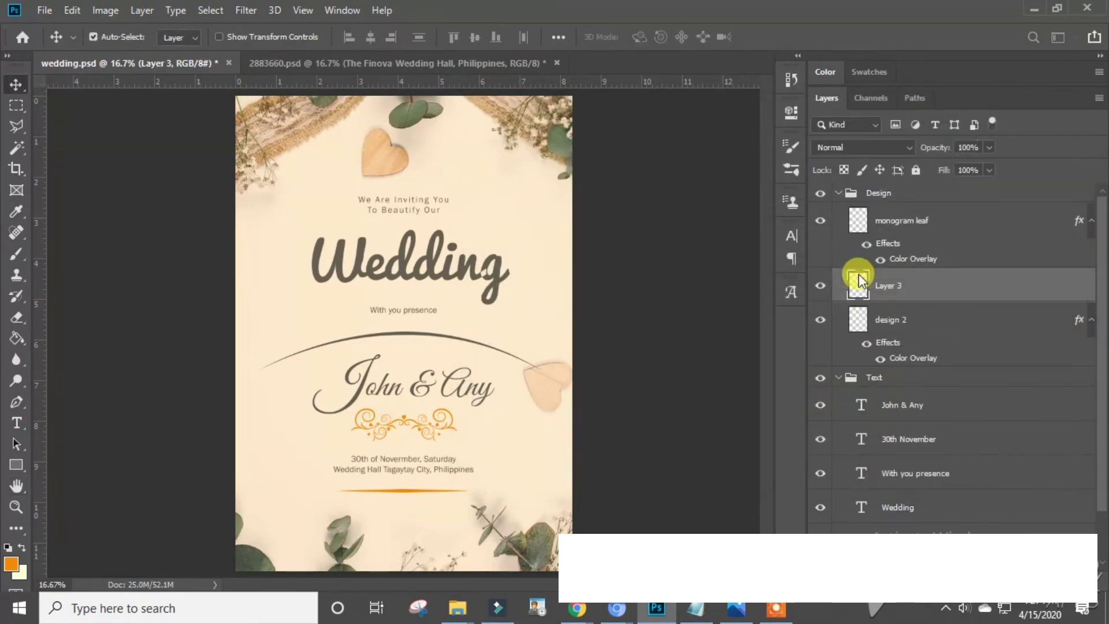
{"action": "double_click", "coordinate": [893, 286]}
{"action": "key", "text": "BackSpace"}
{"action": "type", "text": "design"}
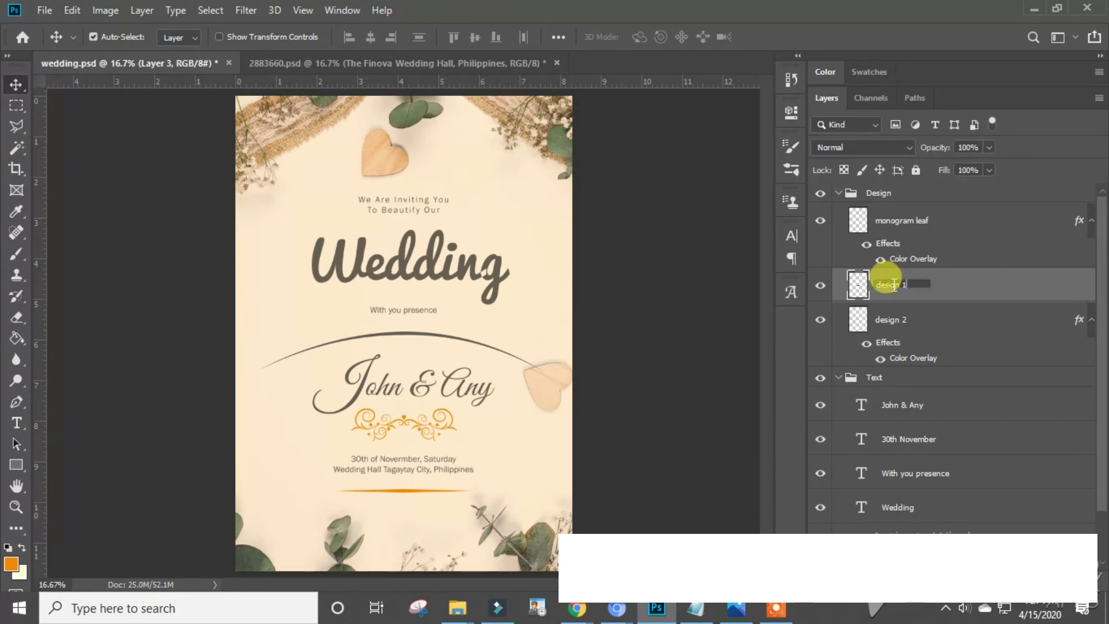
{"action": "type", "text": "1"}
{"action": "key", "text": "Return"}
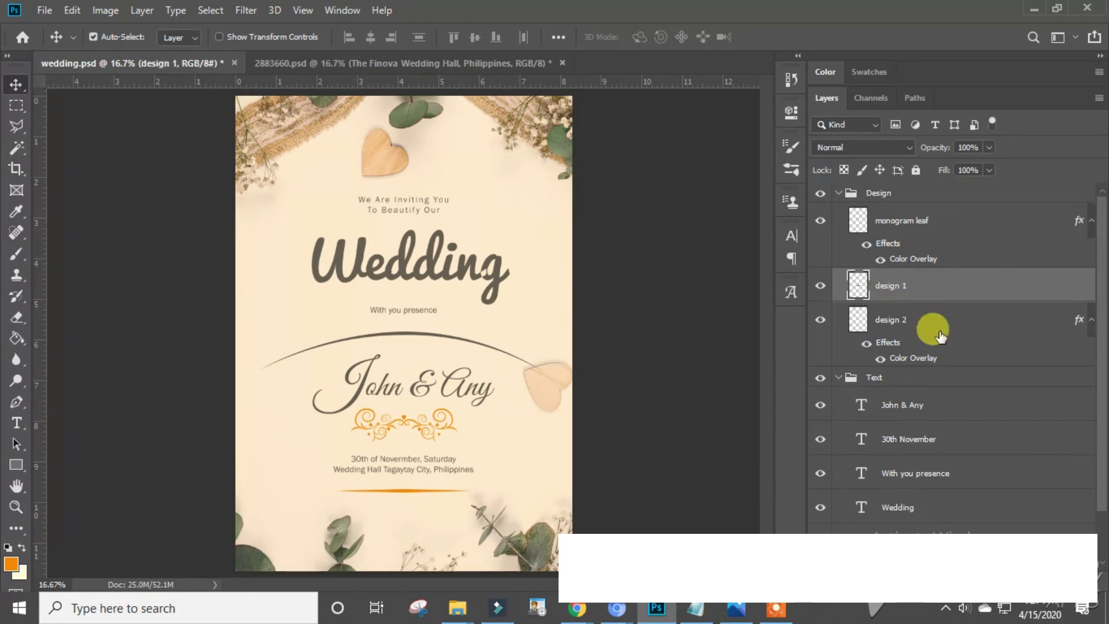
{"action": "scroll", "coordinate": [939, 342], "scroll_direction": "down", "scroll_amount": 1}
{"action": "scroll", "coordinate": [939, 367], "scroll_direction": "down", "scroll_amount": 1}
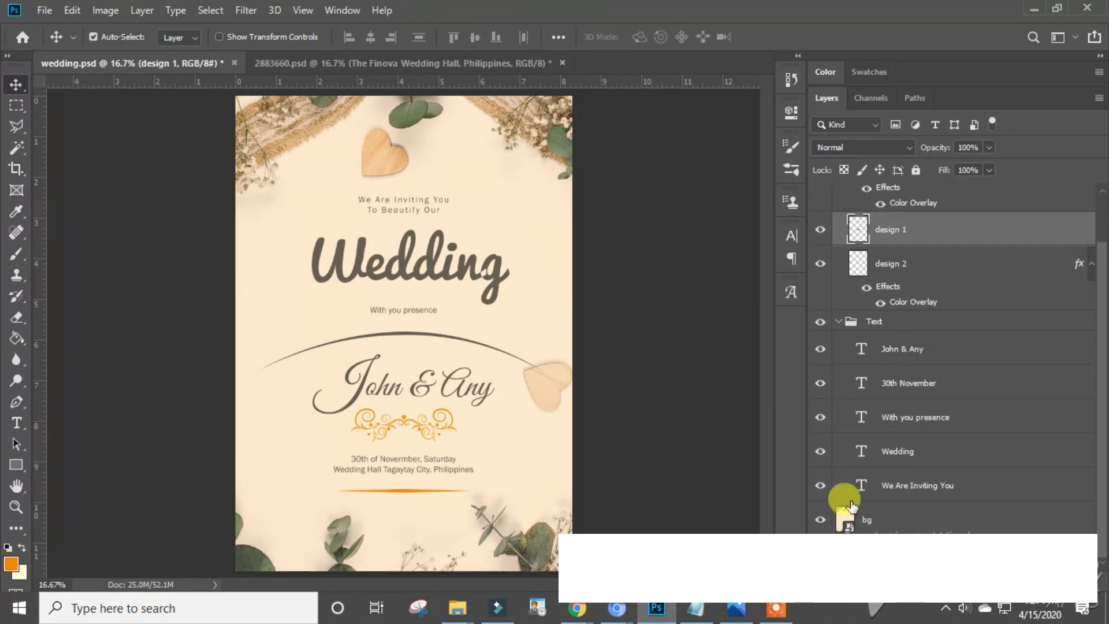
{"action": "right_click", "coordinate": [901, 297]}
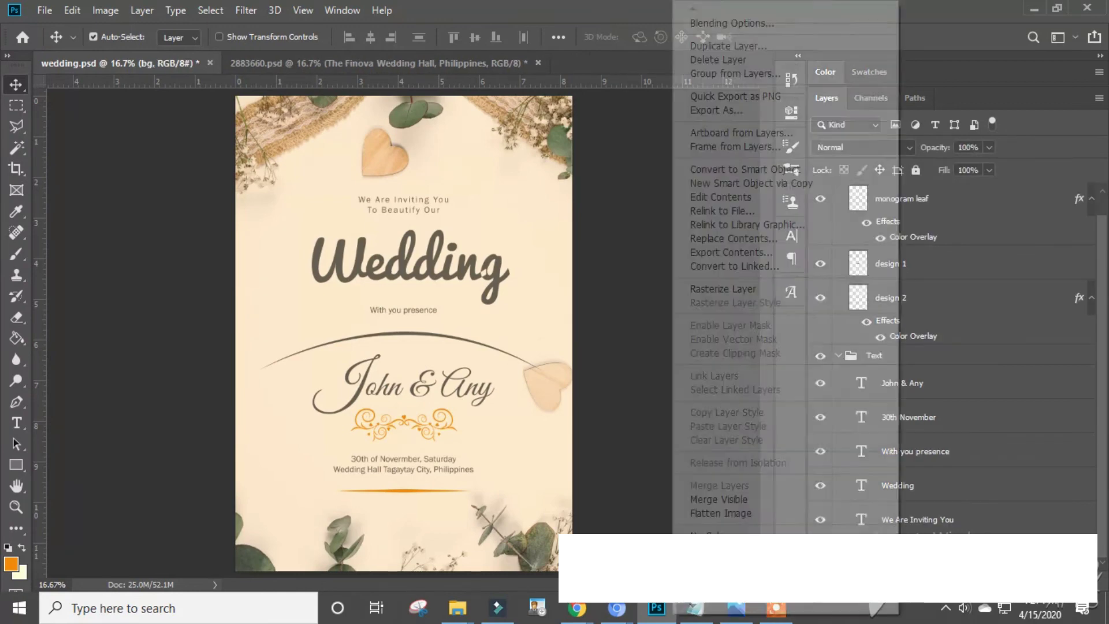
{"action": "left_click", "coordinate": [796, 294]}
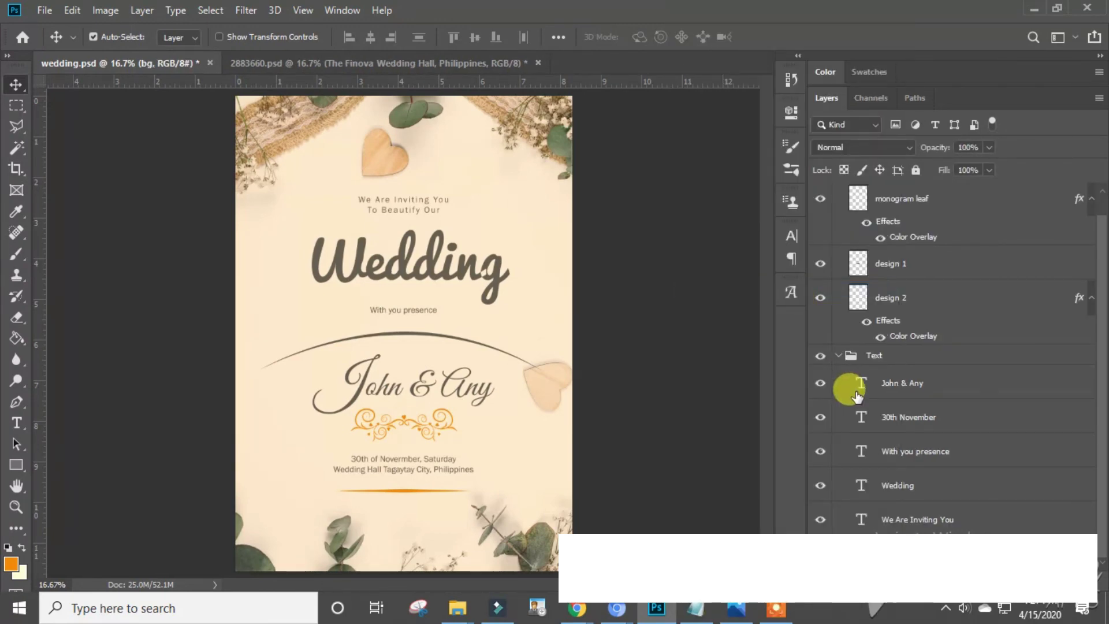